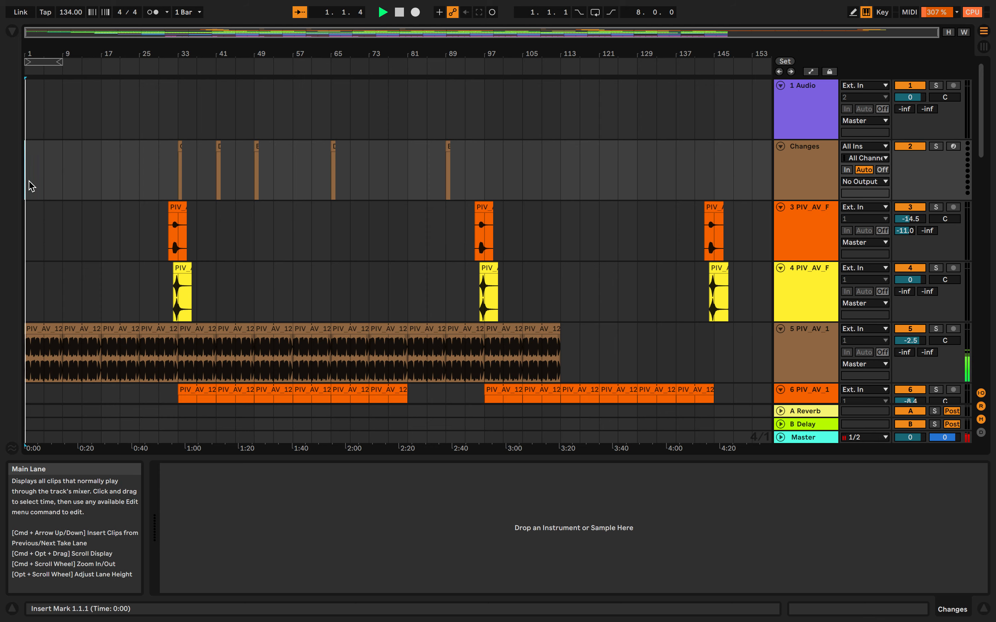
Raise the playback volume and look over the bass, acid, kick and hat tracks from the start of the song
scroll(30, 186, up, 5)
scroll(32, 206, down, 10)
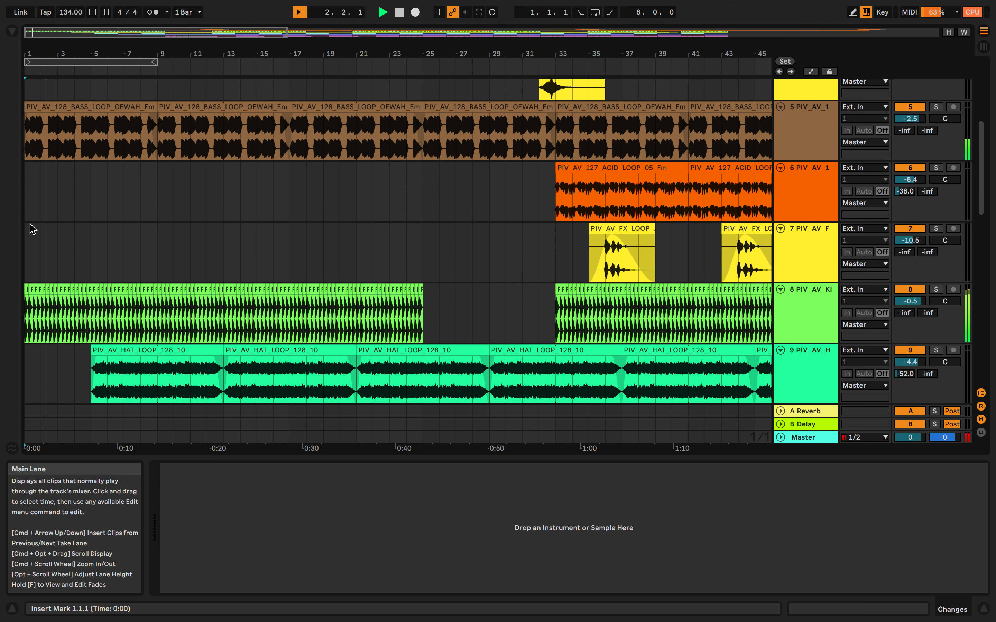
key(XF86AudioRaiseVolume)
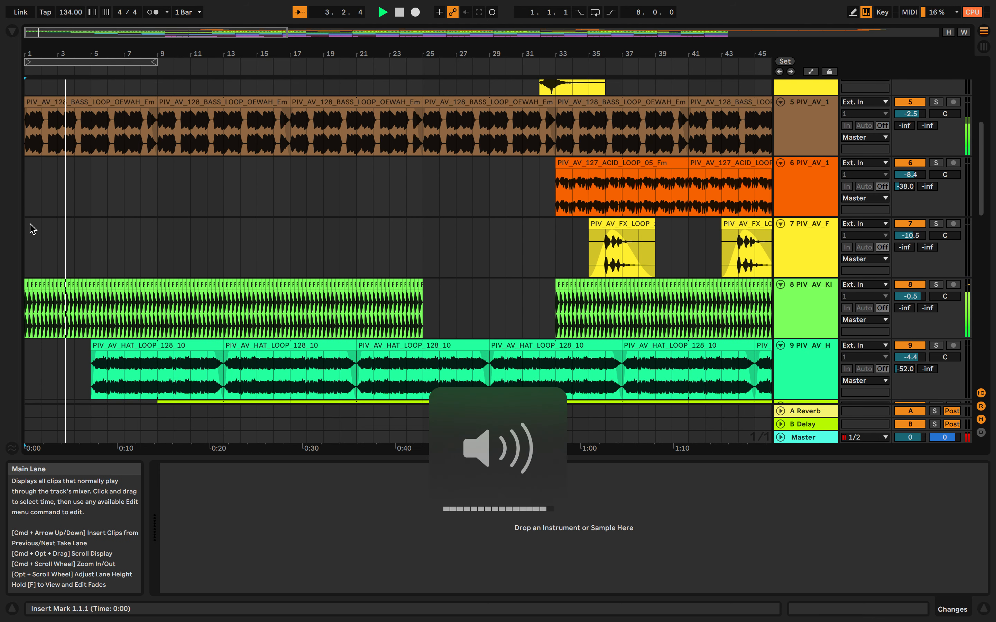
scroll(72, 240, down, 4)
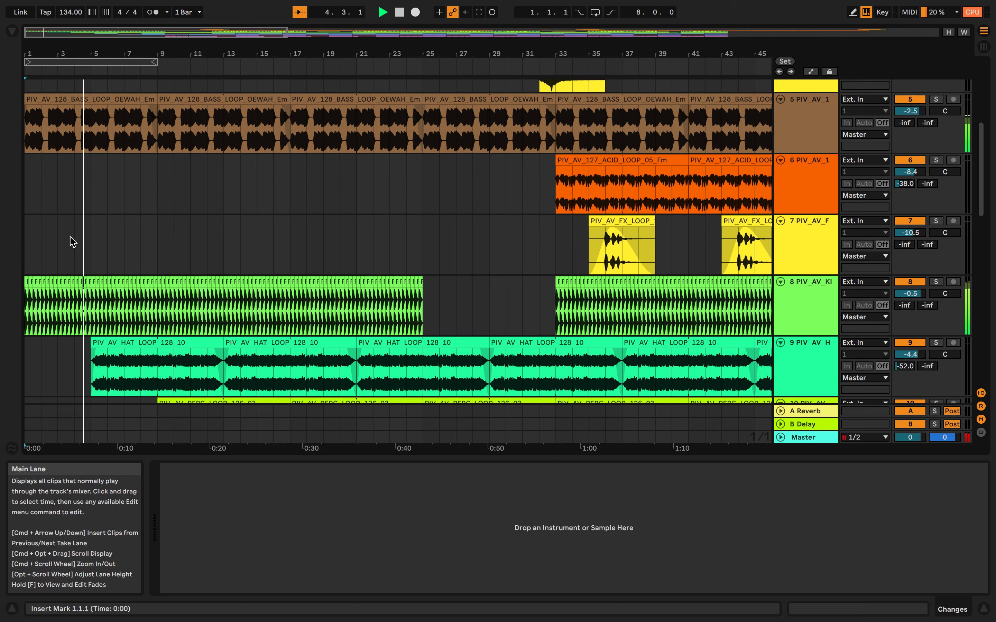
scroll(71, 240, up, 3)
scroll(71, 240, down, 6)
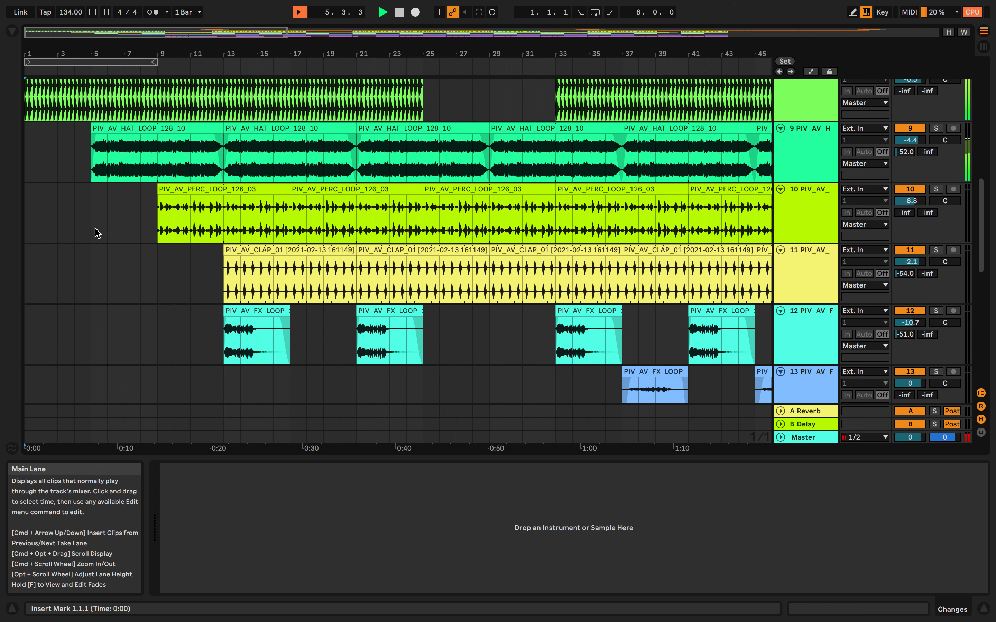
Inspect the effect chains on the hat, percussion, clap and FX loop tracks 9 to 12
click(794, 218)
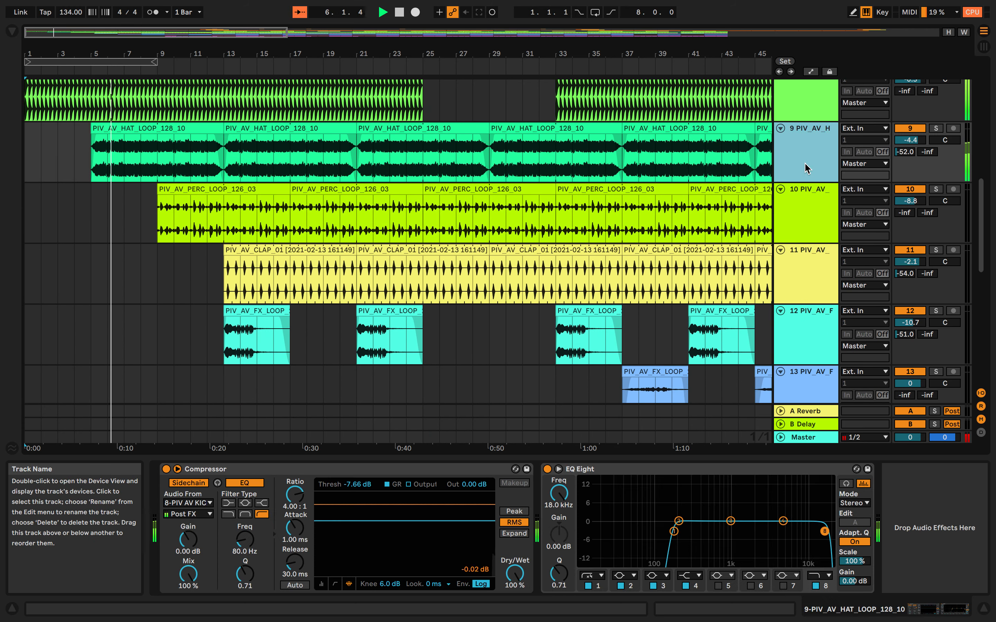
click(791, 279)
scroll(792, 283, up, 4)
scroll(796, 305, down, 1)
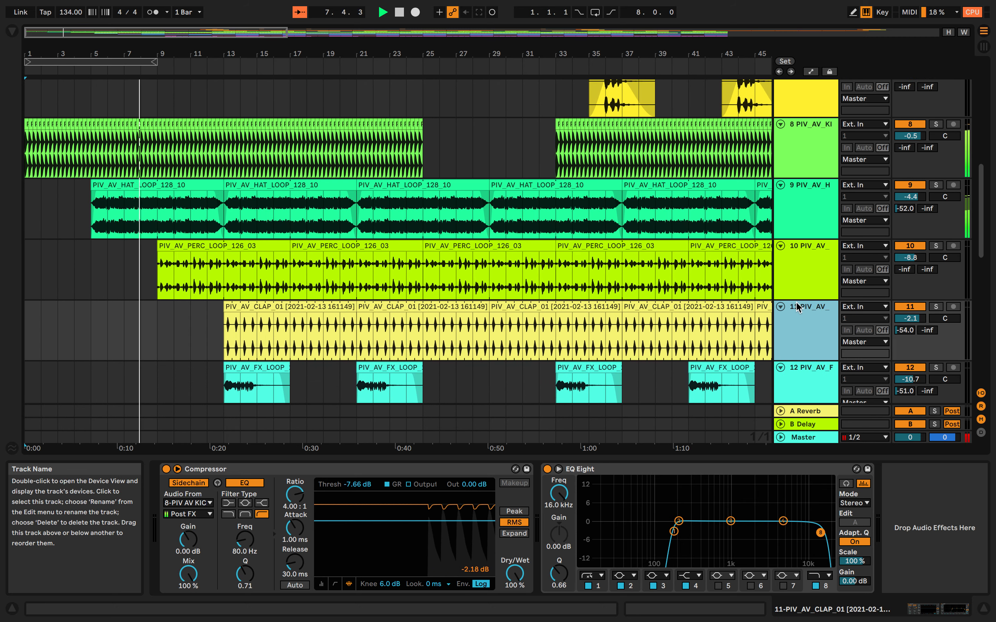
click(797, 284)
click(796, 311)
scroll(797, 313, down, 4)
click(798, 275)
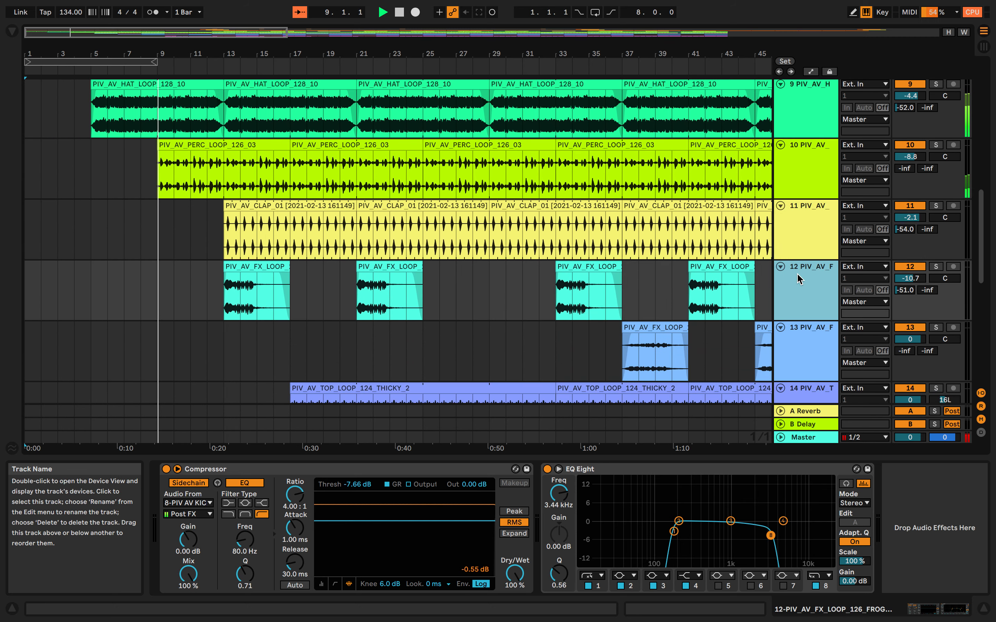
Inspect the effect chains on tracks 13 to 15, from the ghost FX loop to the cymbal raiser
scroll(798, 279, down, 2)
click(799, 326)
scroll(800, 324, down, 4)
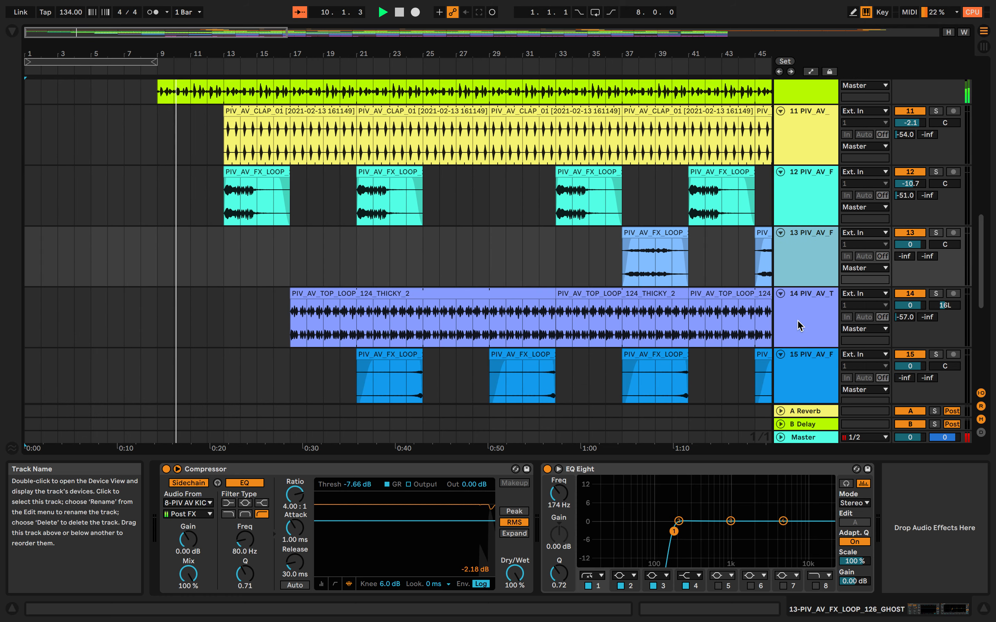
click(804, 277)
click(807, 327)
scroll(806, 326, down, 3)
scroll(808, 325, down, 4)
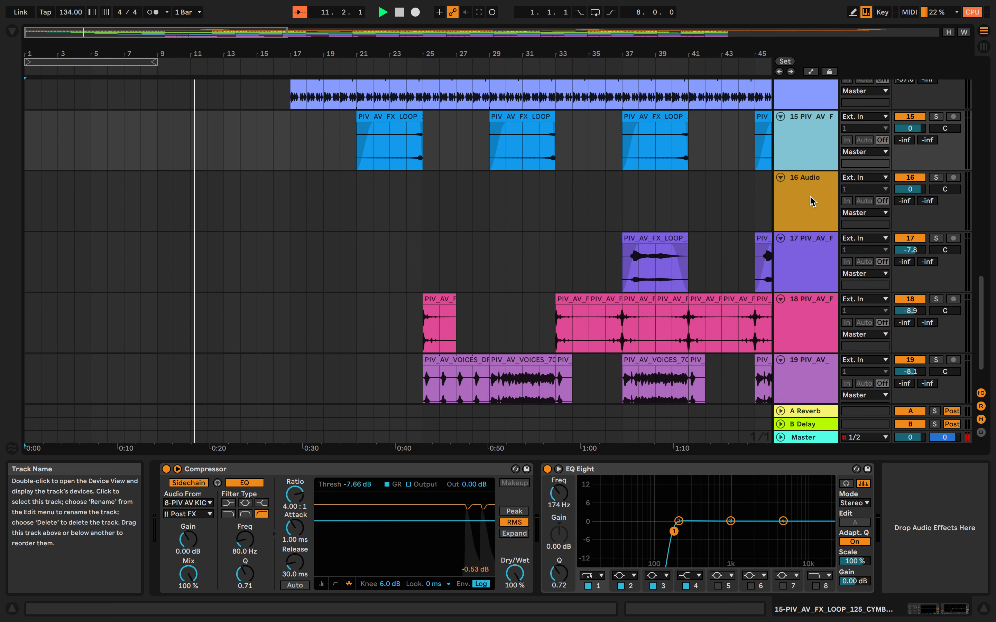
Check the 16 Audio track along the timeline for clips and delete this empty track
click(811, 200)
scroll(689, 256, down, 5)
scroll(689, 255, up, 1)
scroll(690, 256, up, 5)
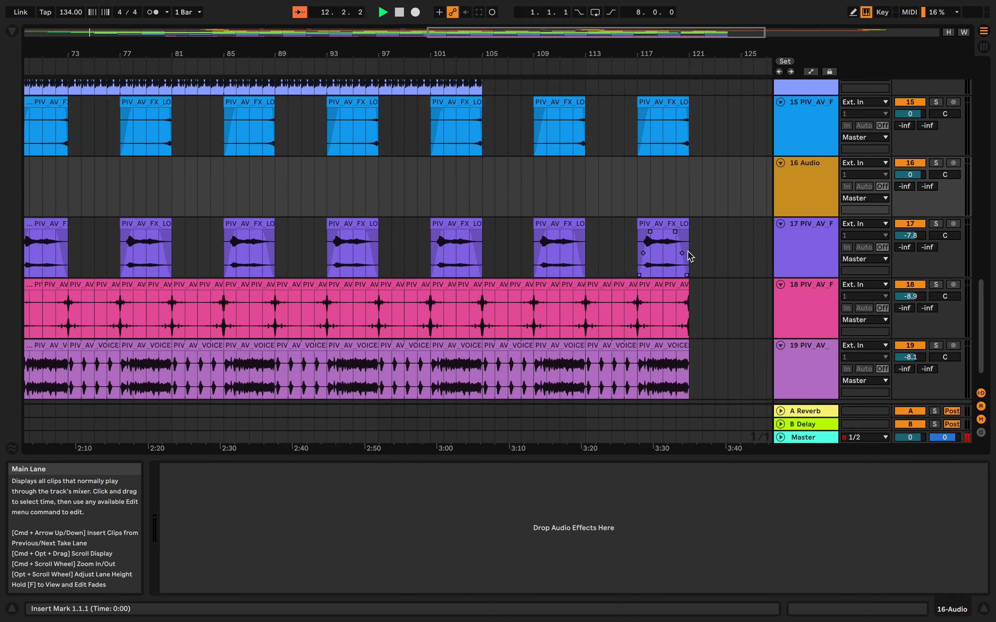
scroll(737, 253, up, 3)
scroll(721, 282, down, 3)
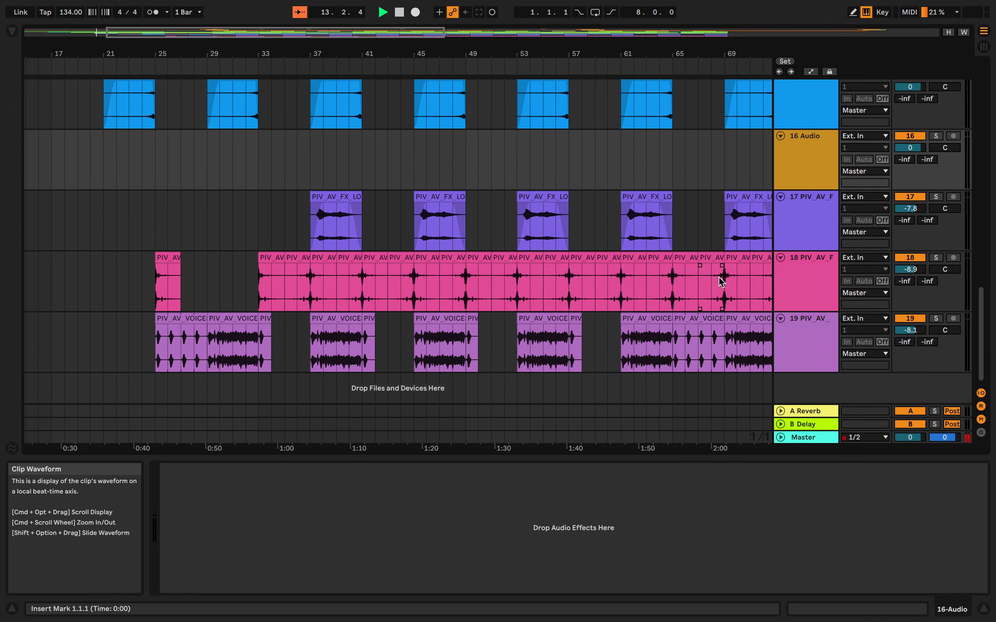
scroll(722, 281, left, 10)
scroll(723, 280, up, 5)
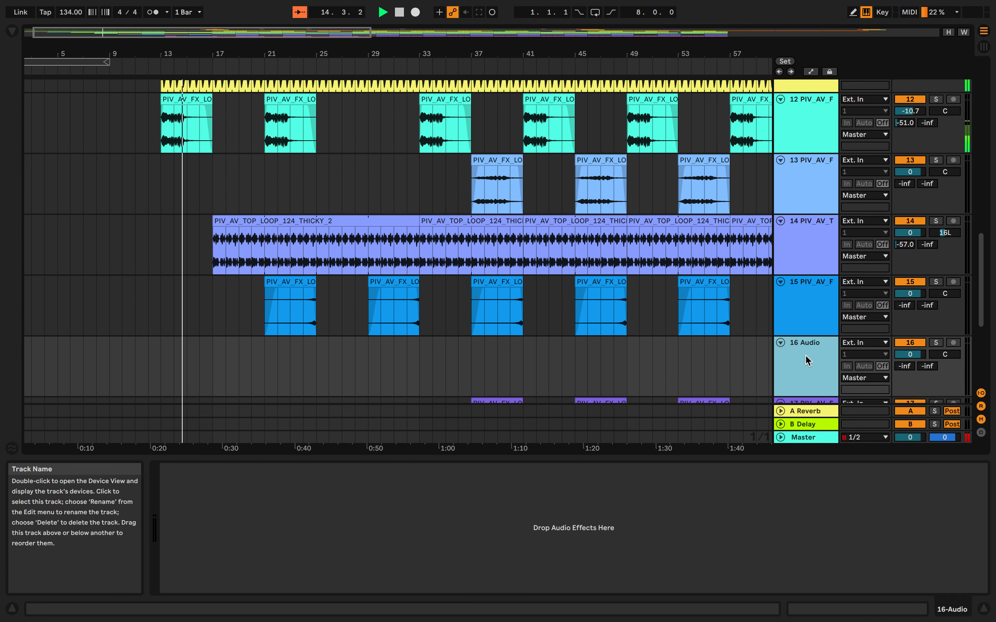
key(super+z)
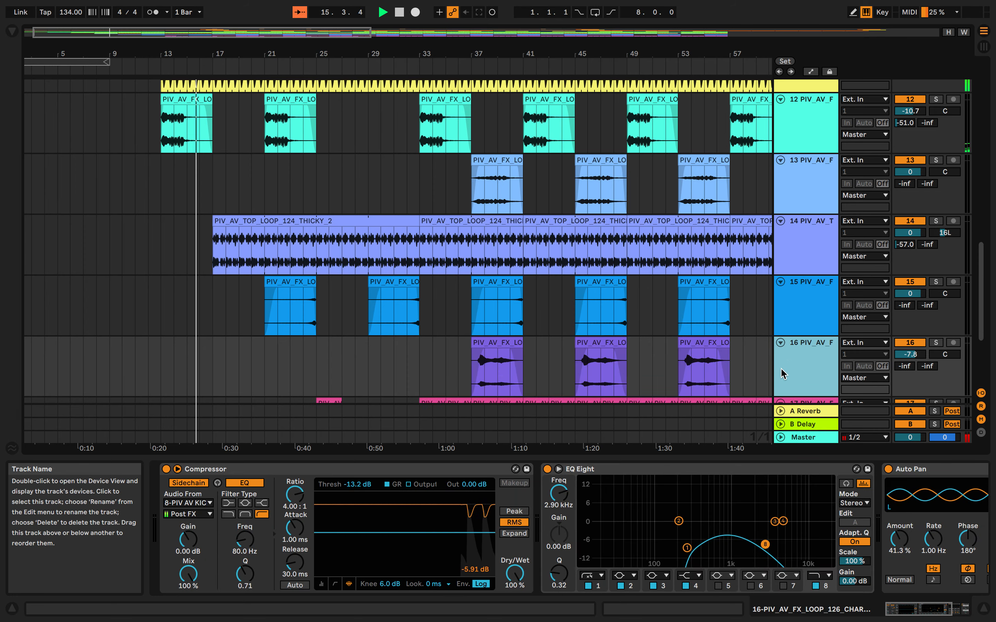
Examine how the clips on the bottom, percussion and kick tracks are laid out over the opening bars
scroll(640, 342, down, 3)
scroll(640, 342, left, 1)
scroll(641, 342, up, 6)
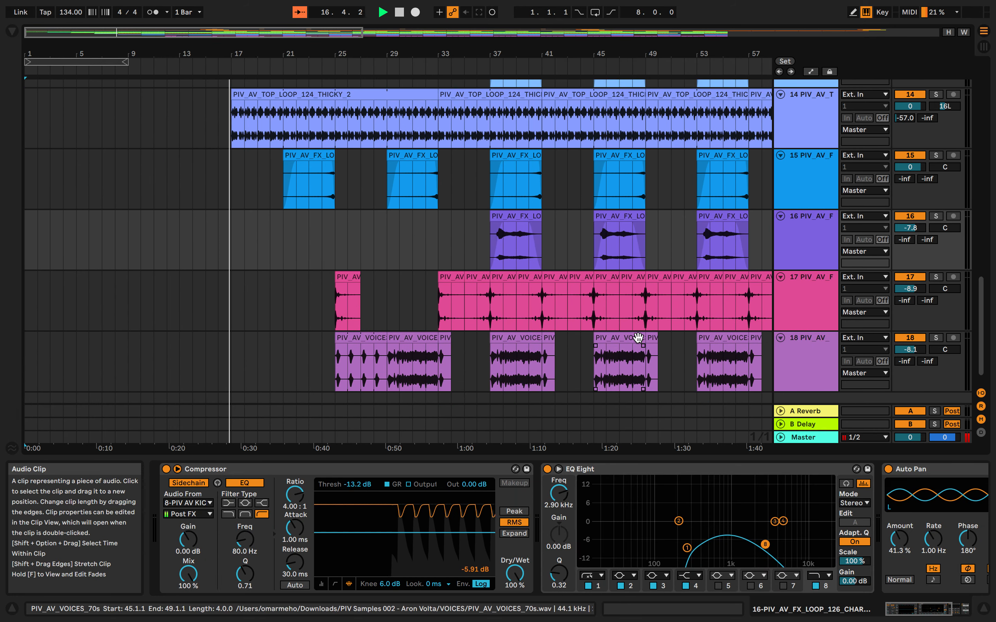
scroll(638, 338, up, 1)
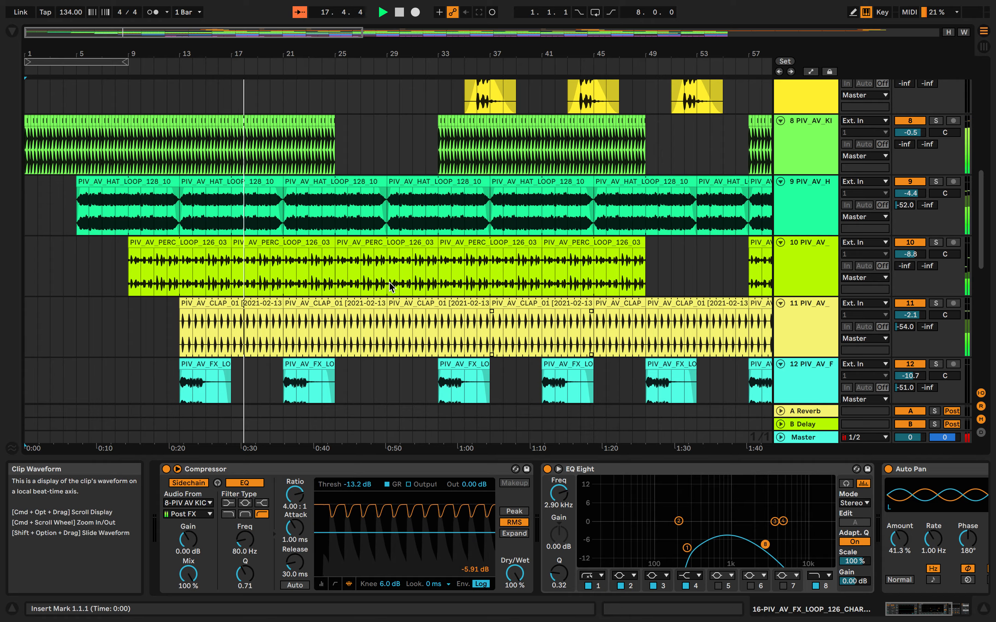
scroll(389, 282, up, 4)
scroll(389, 283, left, 5)
scroll(390, 282, down, 5)
scroll(389, 287, up, 4)
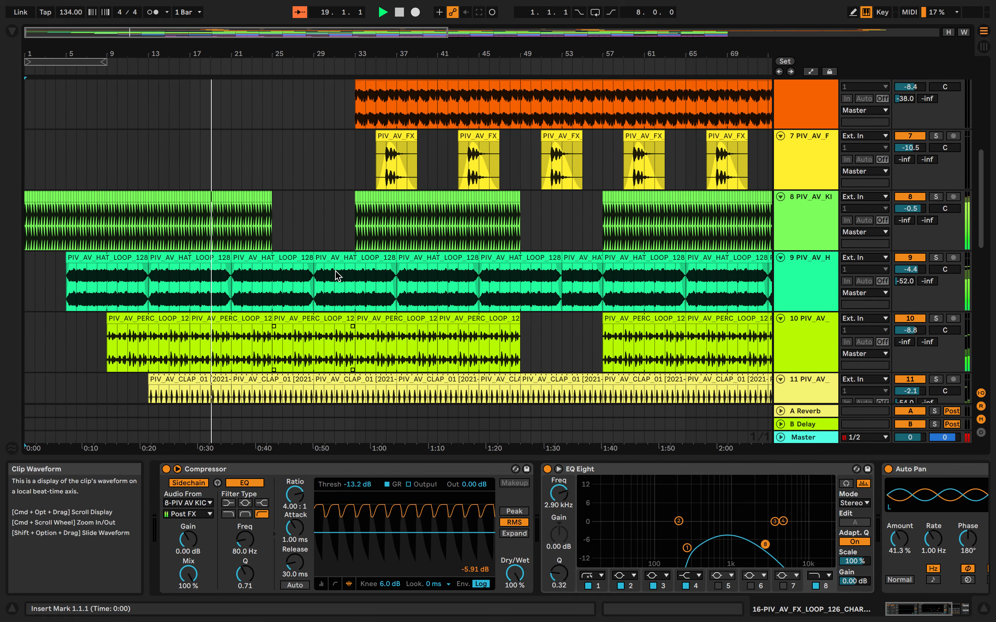
Hide the device view and look through the clips from the Changes track down to the crash FX track
drag(626, 457, 623, 519)
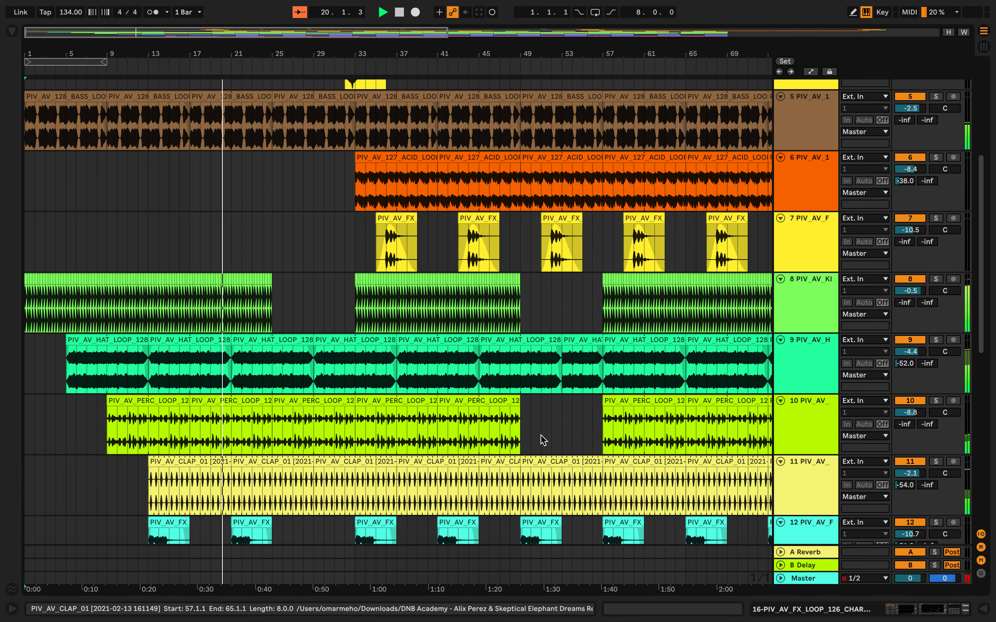
scroll(320, 372, up, 2)
scroll(301, 149, up, 3)
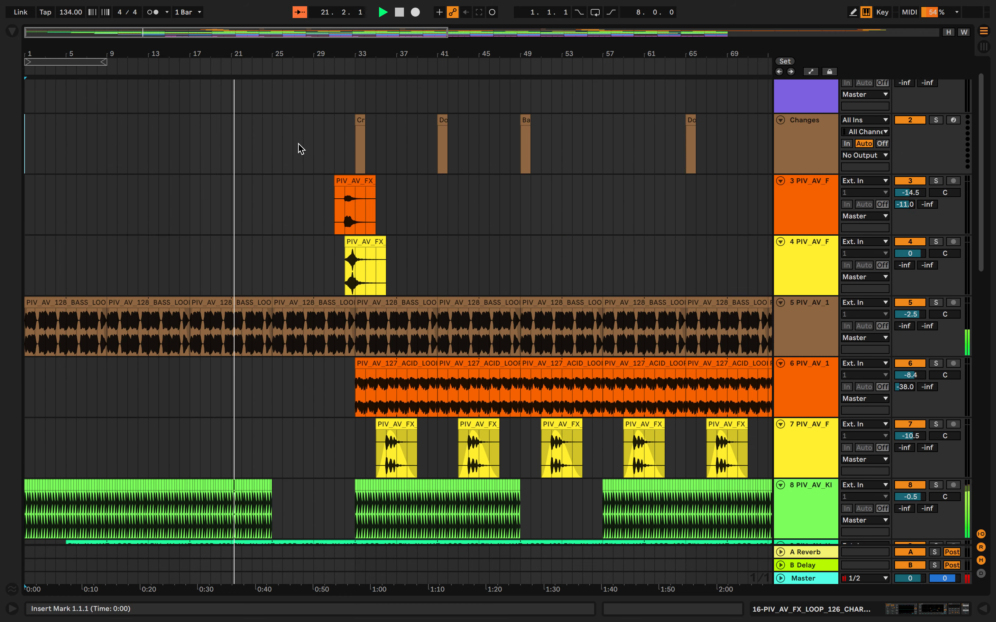
scroll(301, 148, up, 6)
scroll(300, 149, down, 6)
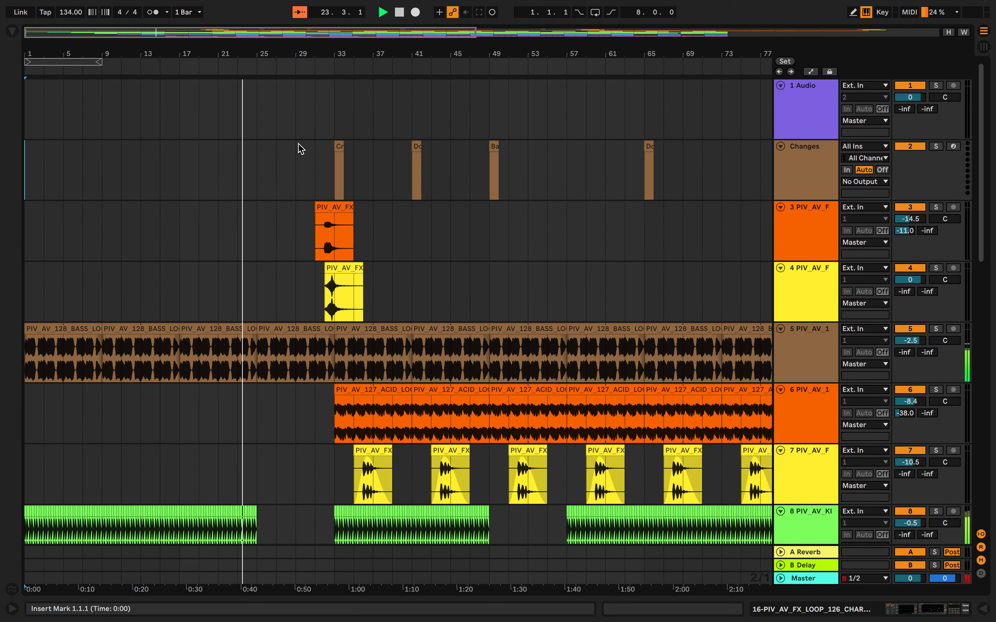
scroll(301, 149, down, 10)
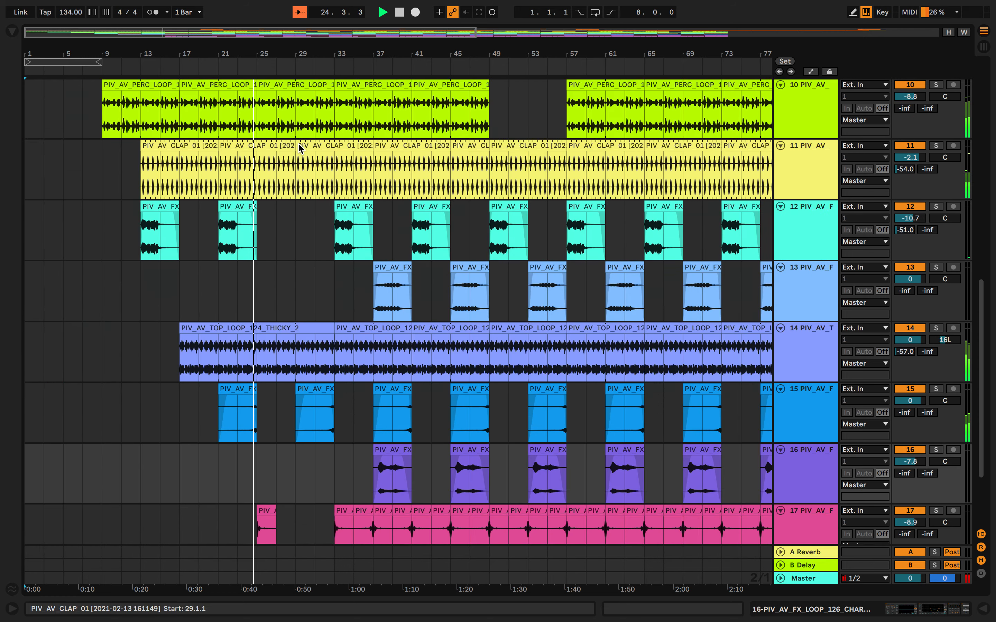
scroll(244, 315, up, 8)
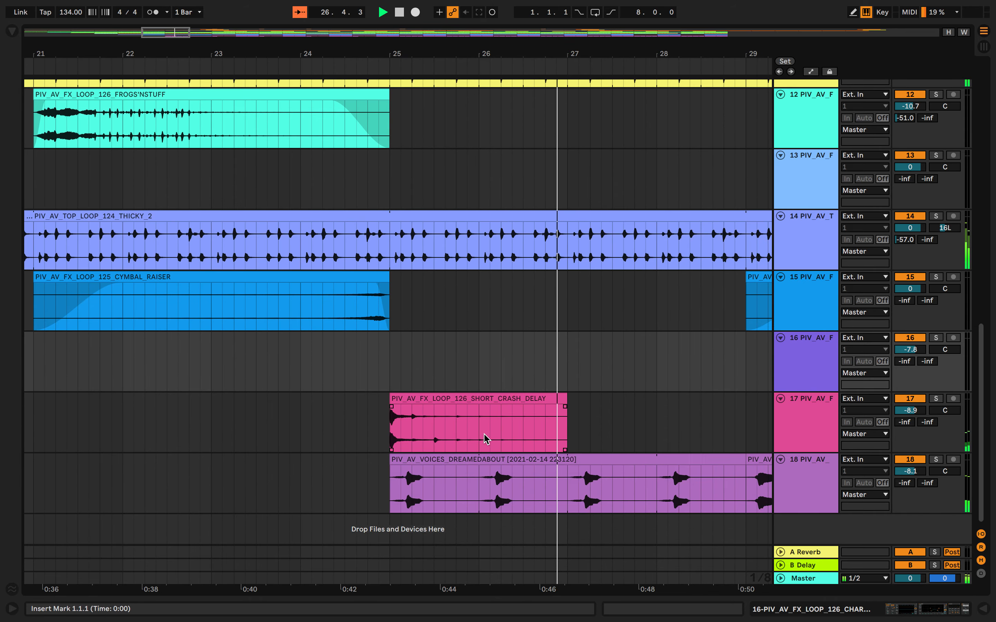
Inspect the effect chains on voices track 18 and short crash delay track 17, hiding the device view after each
scroll(485, 439, down, 6)
double_click(793, 501)
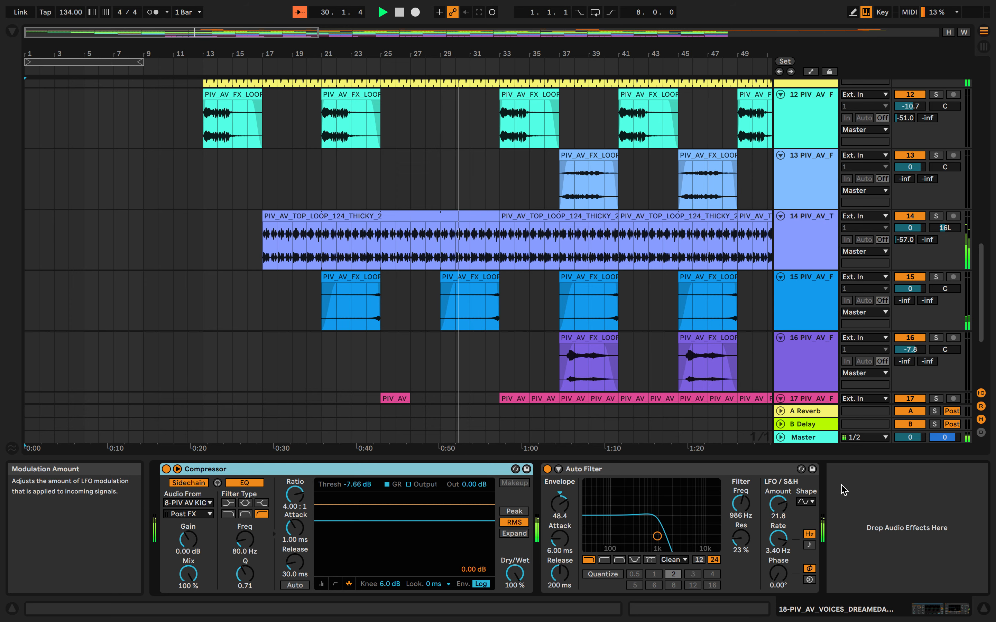
click(872, 457)
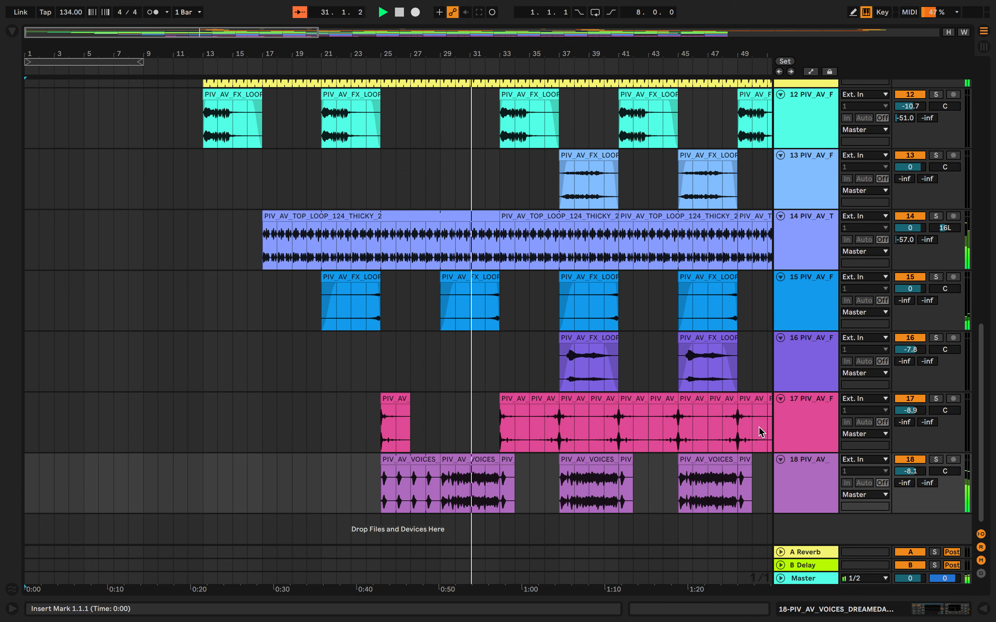
double_click(796, 421)
scroll(755, 491, right, 4)
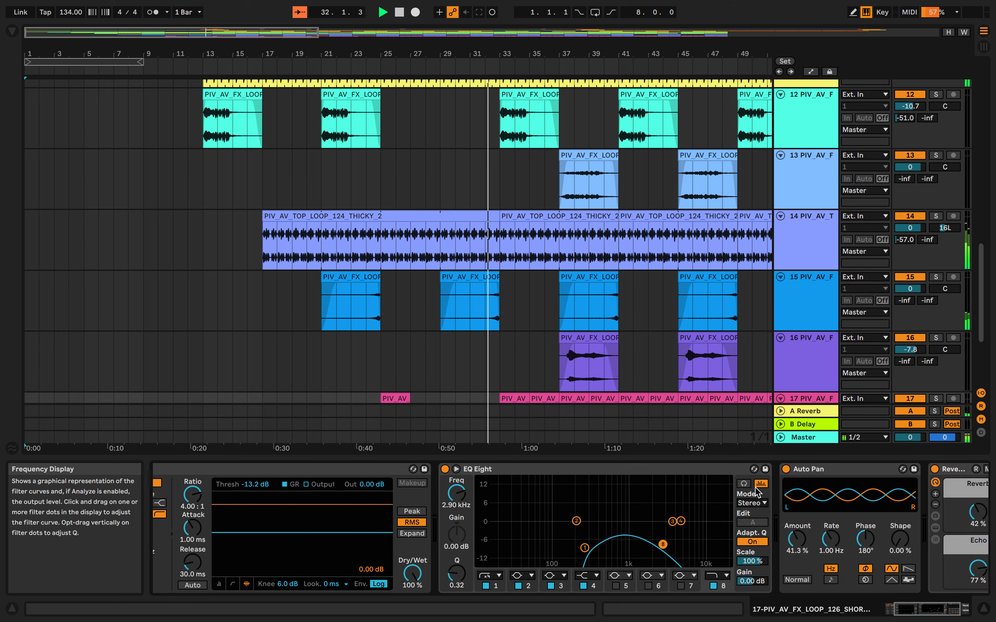
click(782, 456)
Open the device chain of acid loop track 6 and inspect its EQ Eight, Saturator and Auto Filter
scroll(599, 418, up, 10)
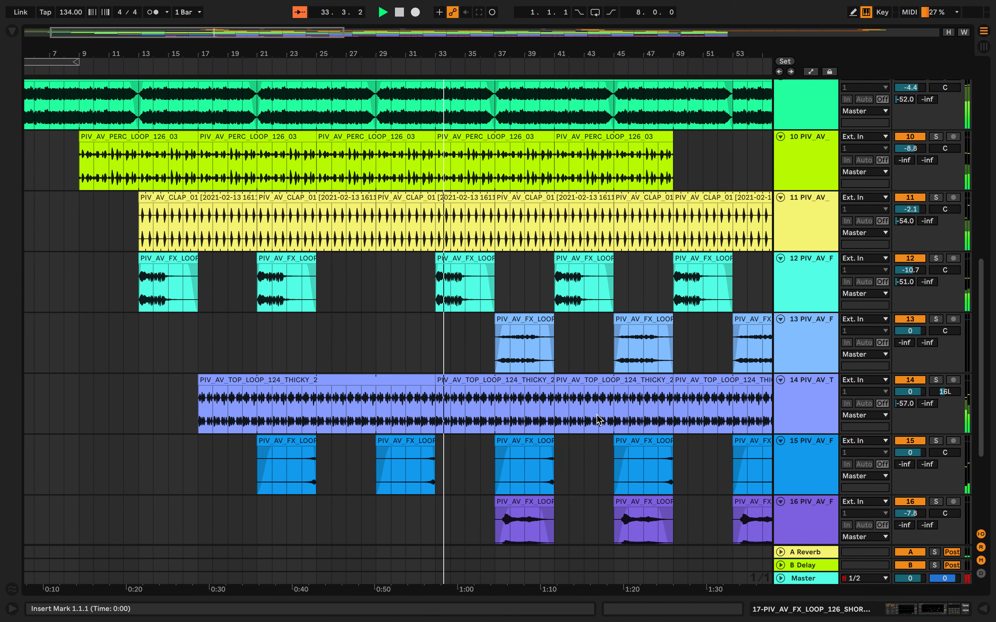
scroll(597, 418, up, 5)
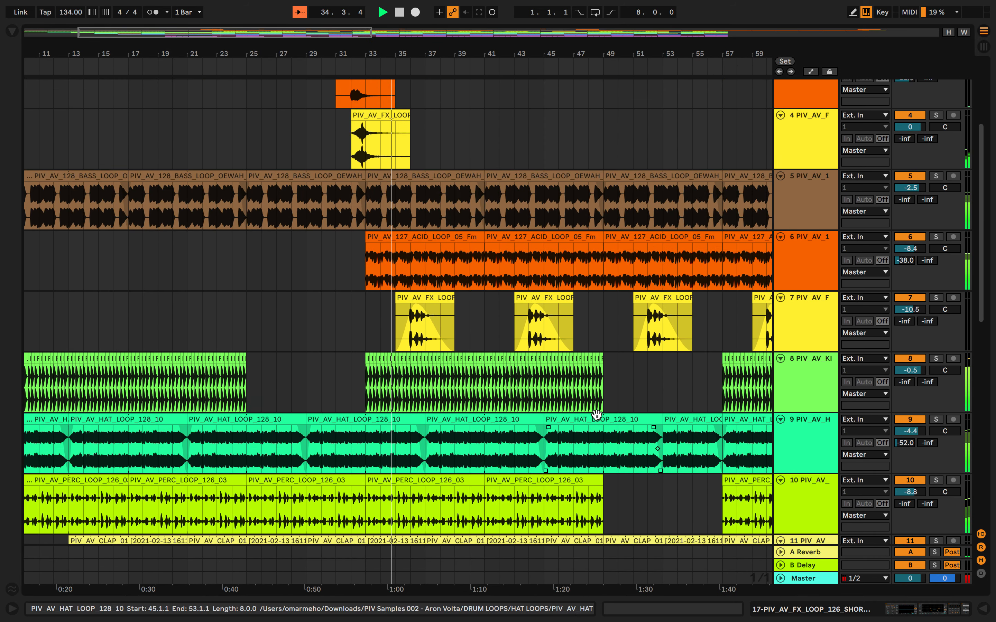
double_click(823, 255)
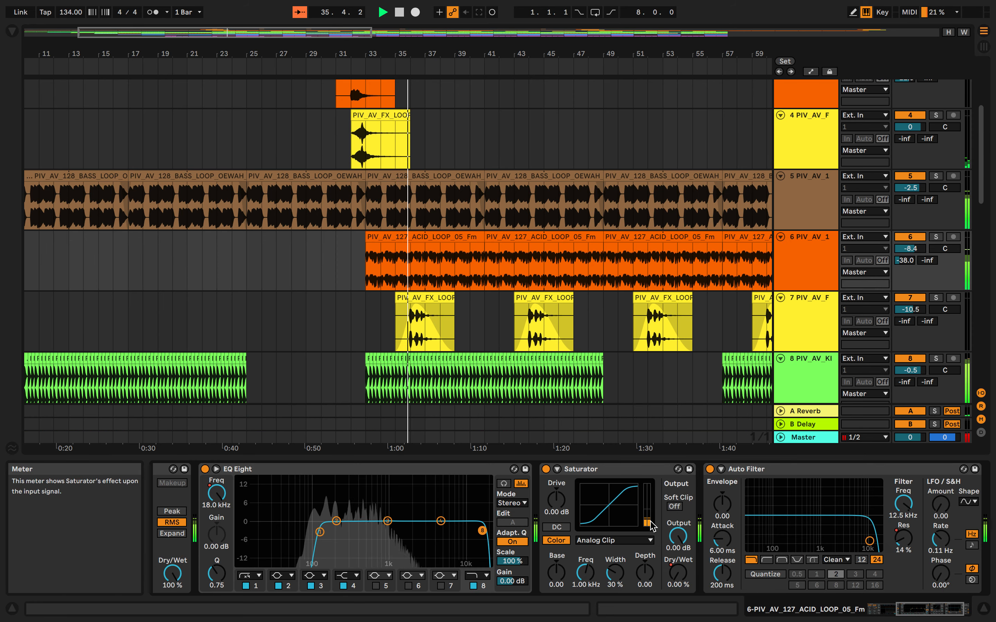
scroll(653, 526, left, 4)
scroll(652, 526, right, 4)
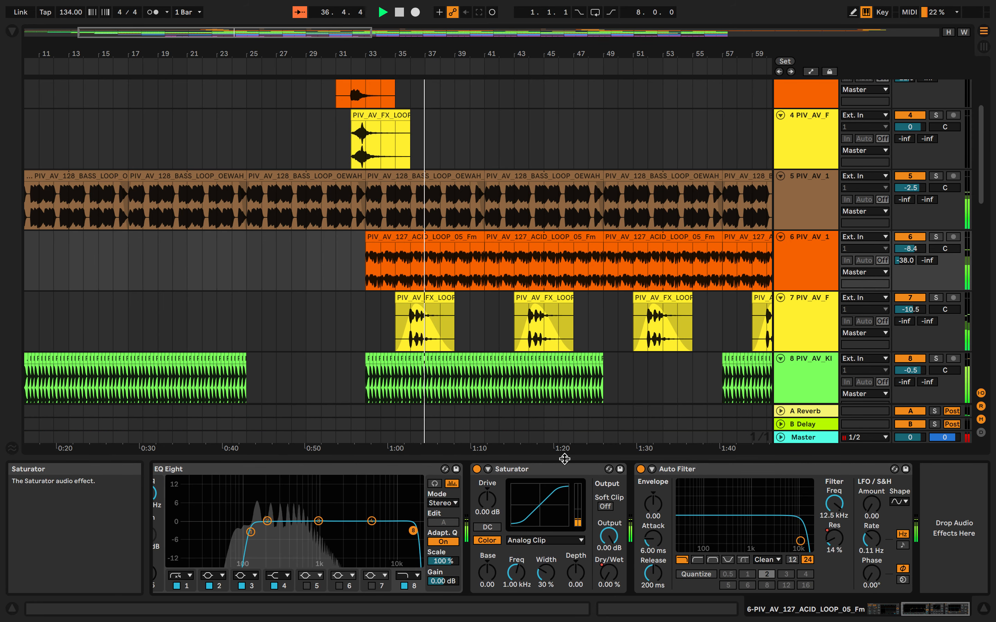
Show the automation of the Saturator's Dry/Wet on the acid loop track across the full song width
right_click(608, 571)
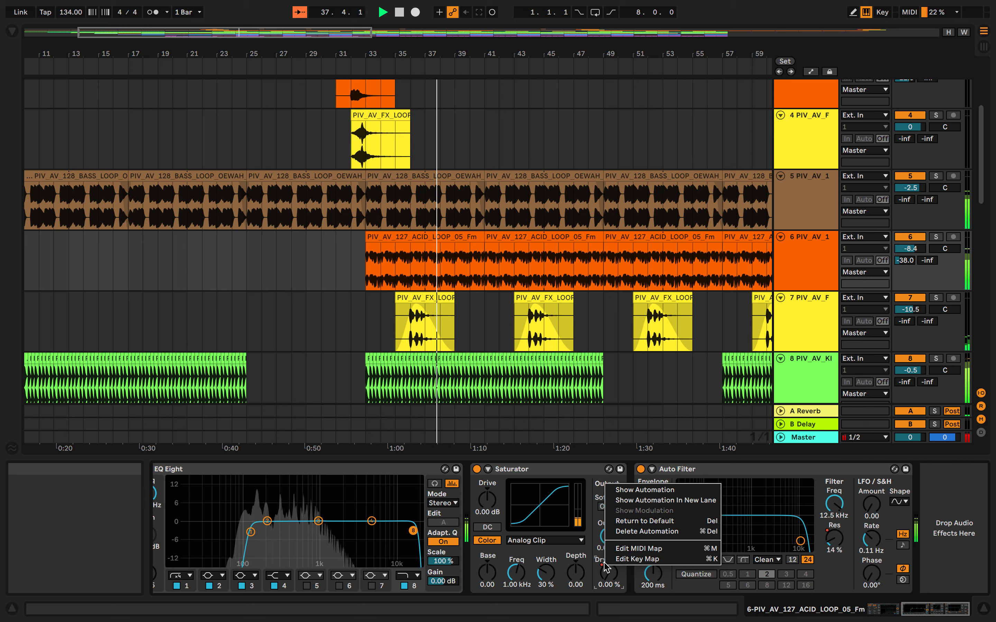
click(652, 490)
key(w)
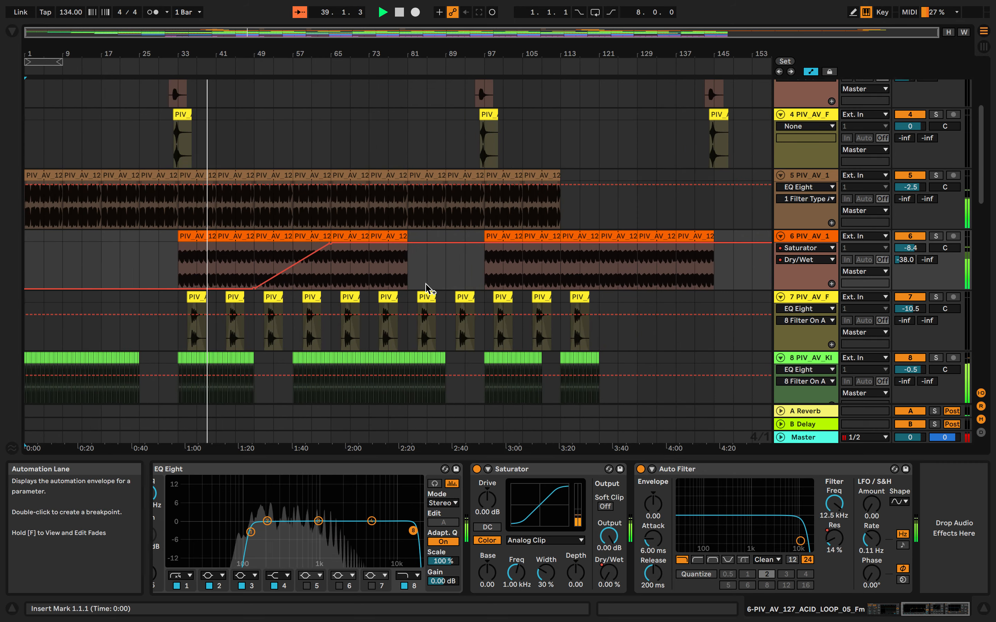
Look through the lower tracks' automation lanes, hide the device view and turn off automation mode
scroll(426, 284, down, 10)
scroll(426, 284, down, 5)
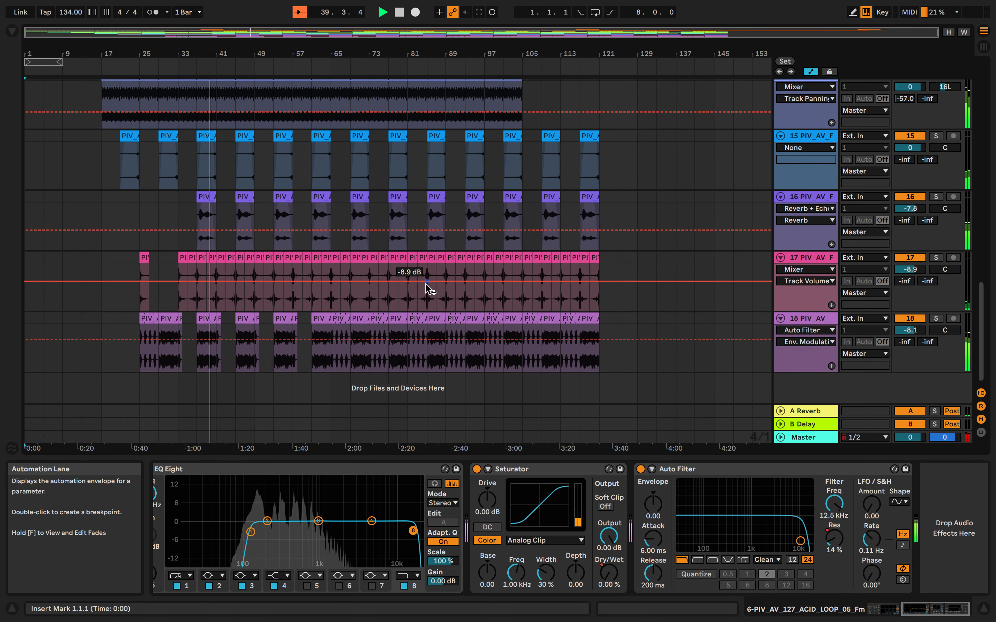
click(407, 459)
scroll(573, 298, up, 5)
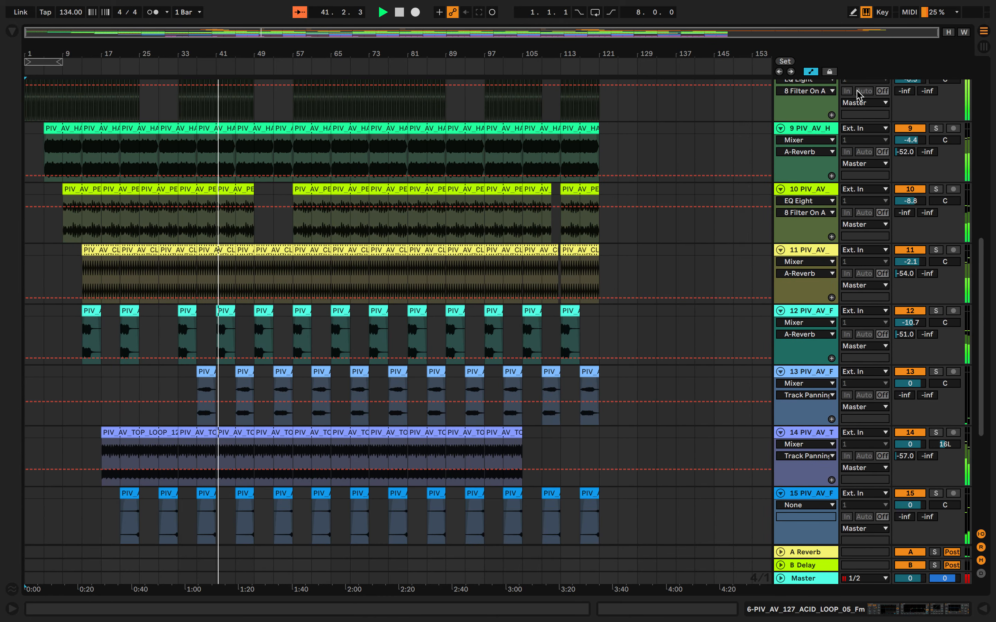
click(810, 72)
Examine the bass, acid, FX and drum clips around bars 49 to 70 of the arrangement
scroll(351, 285, up, 5)
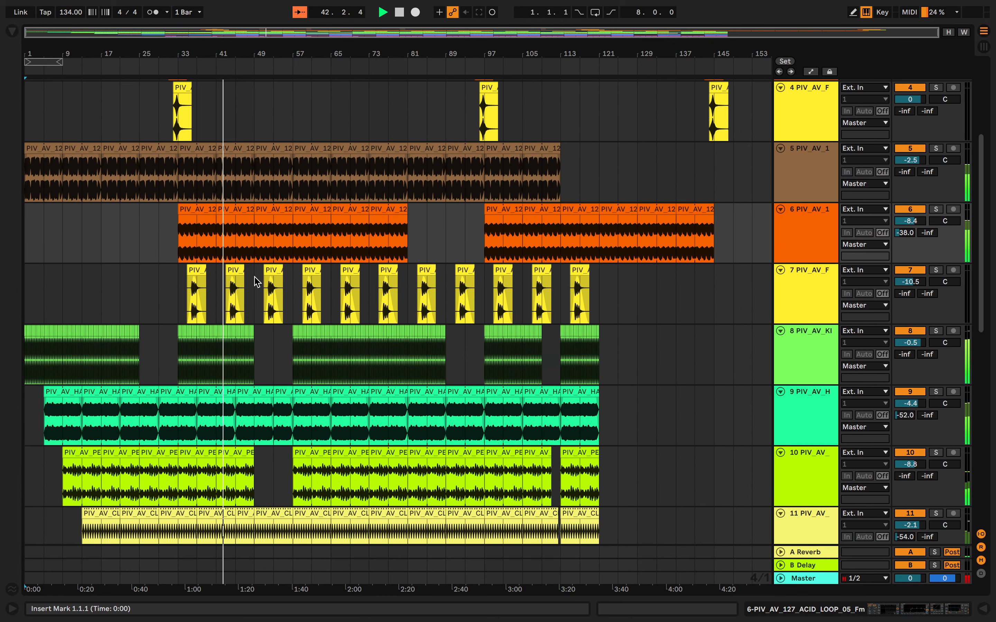
scroll(250, 260, up, 3)
scroll(251, 260, up, 5)
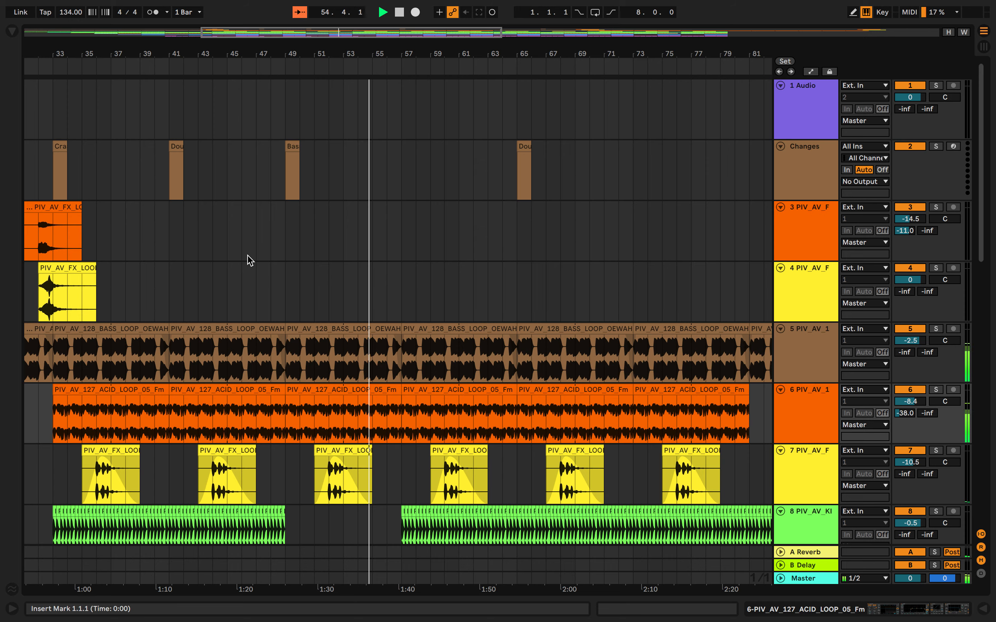
scroll(247, 255, up, 5)
scroll(247, 255, right, 6)
scroll(247, 255, down, 3)
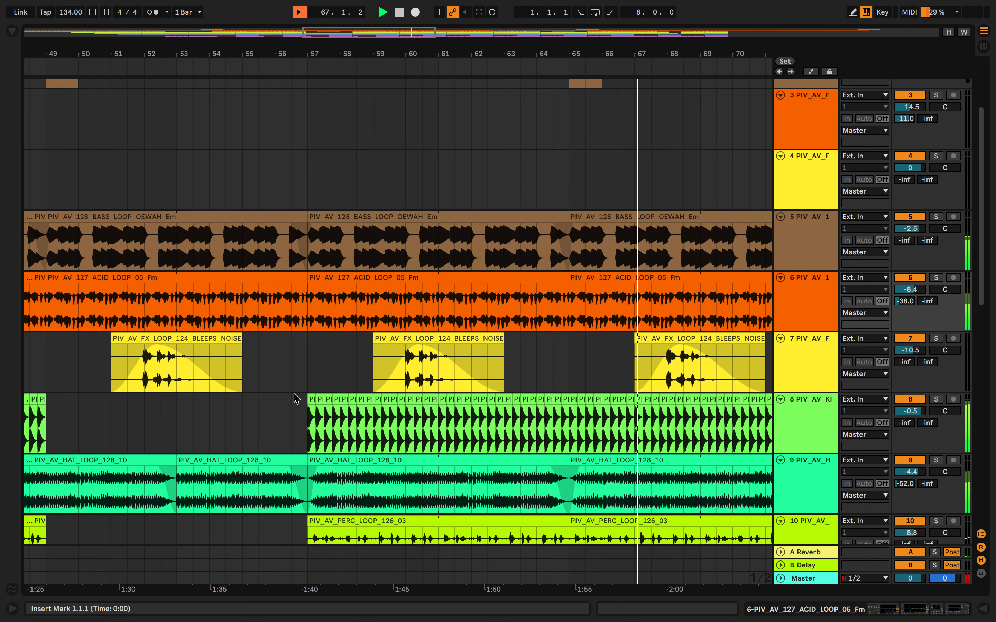
Compare the bass, acid, FX and drum clips across bars 29 to 105 and resume following playback
scroll(294, 398, down, 5)
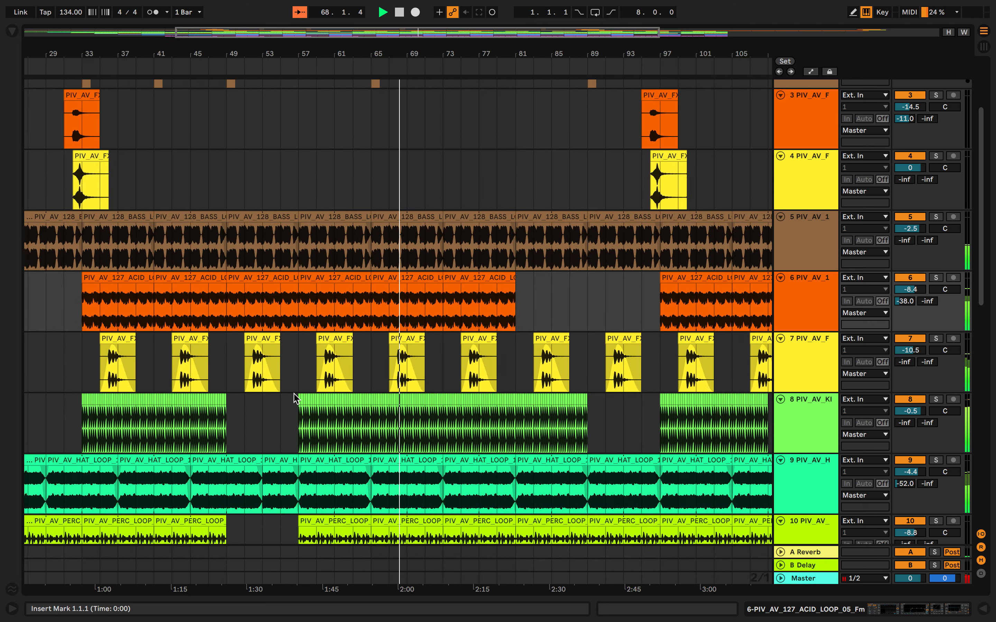
scroll(294, 398, up, 5)
scroll(294, 398, up, 1)
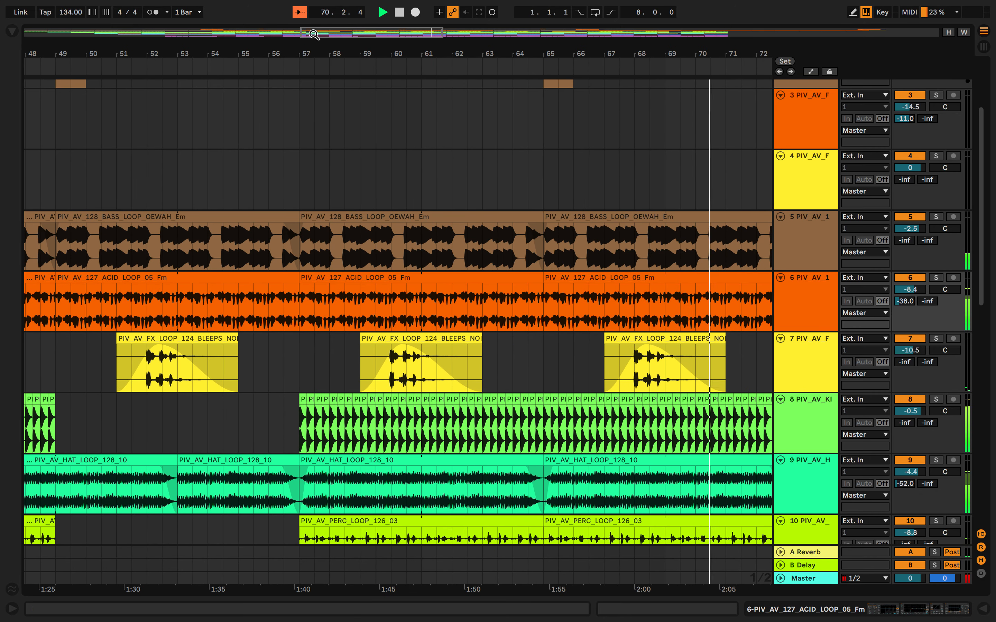
click(301, 16)
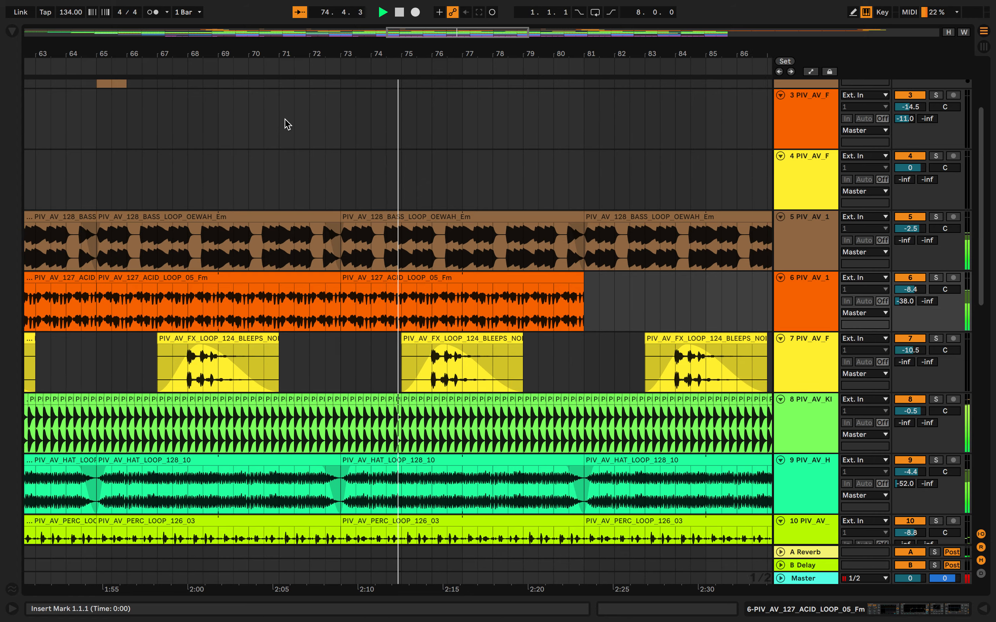
Survey the full song width down to voice track 18 and inspect the lower tracks around bars 68 to 90
key(w)
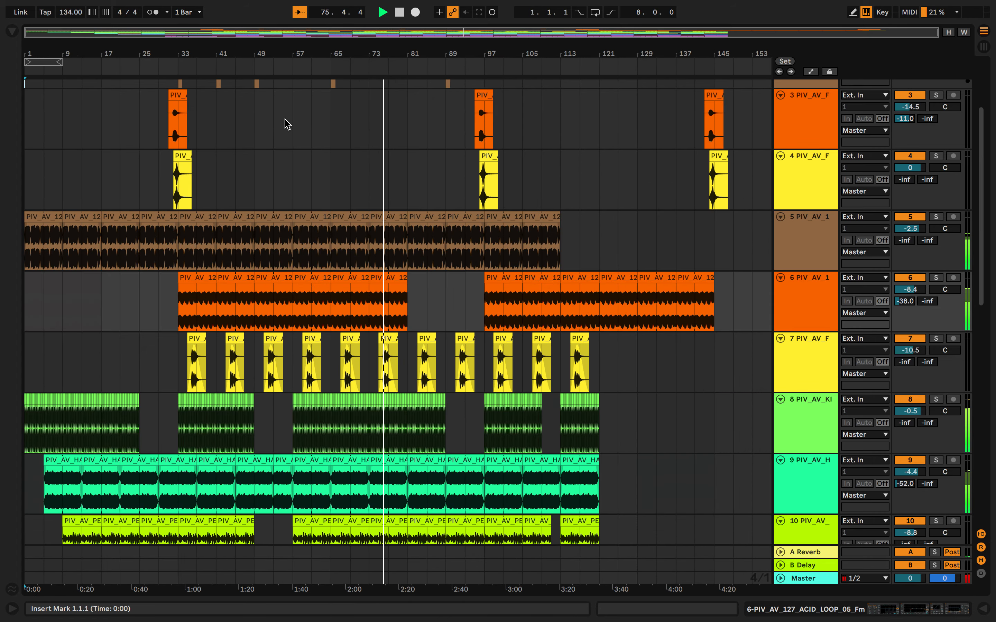
scroll(288, 124, down, 15)
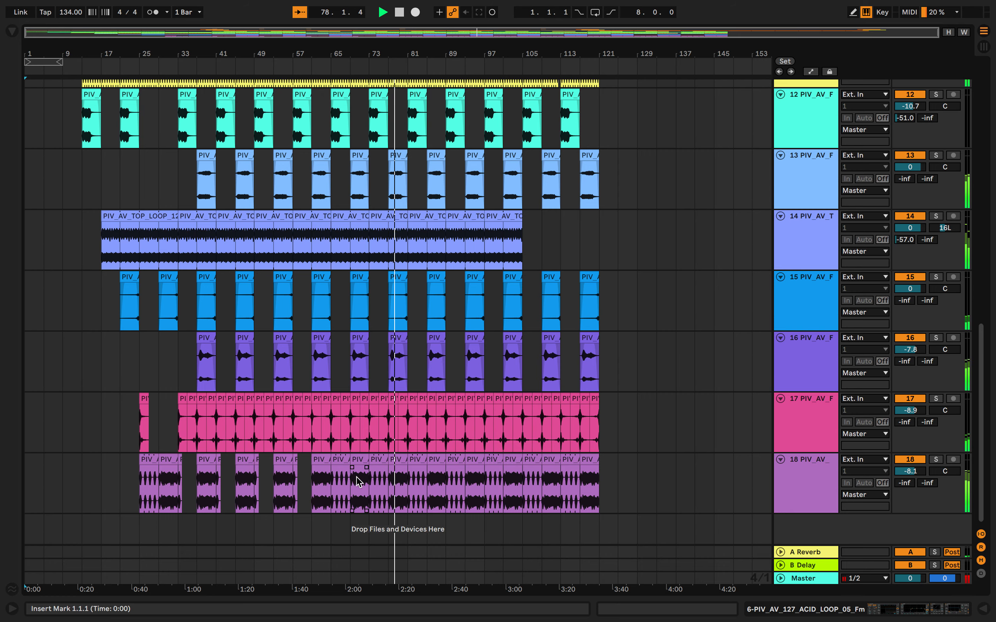
key(w)
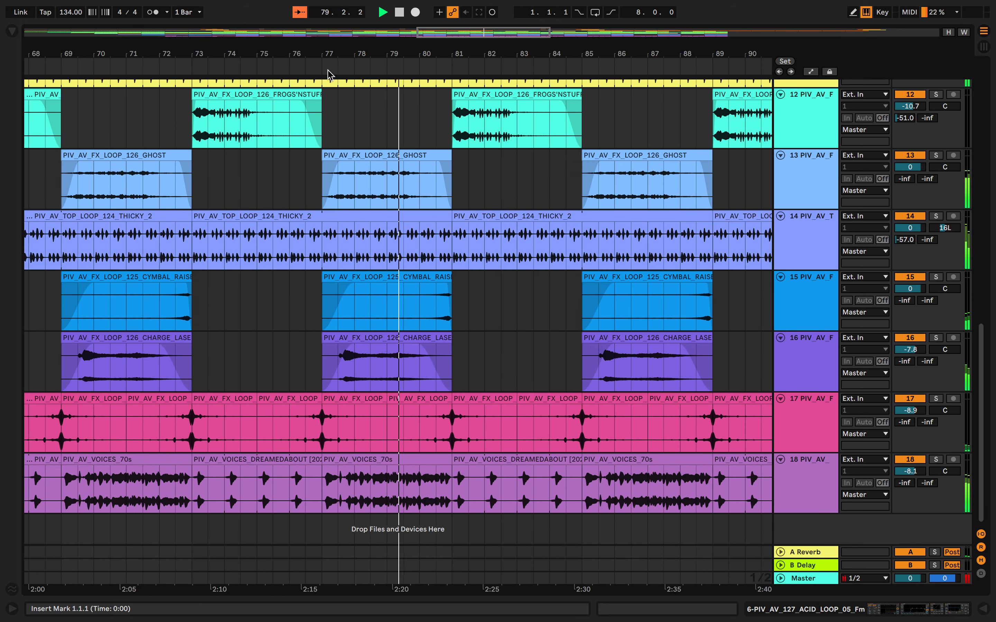
click(307, 16)
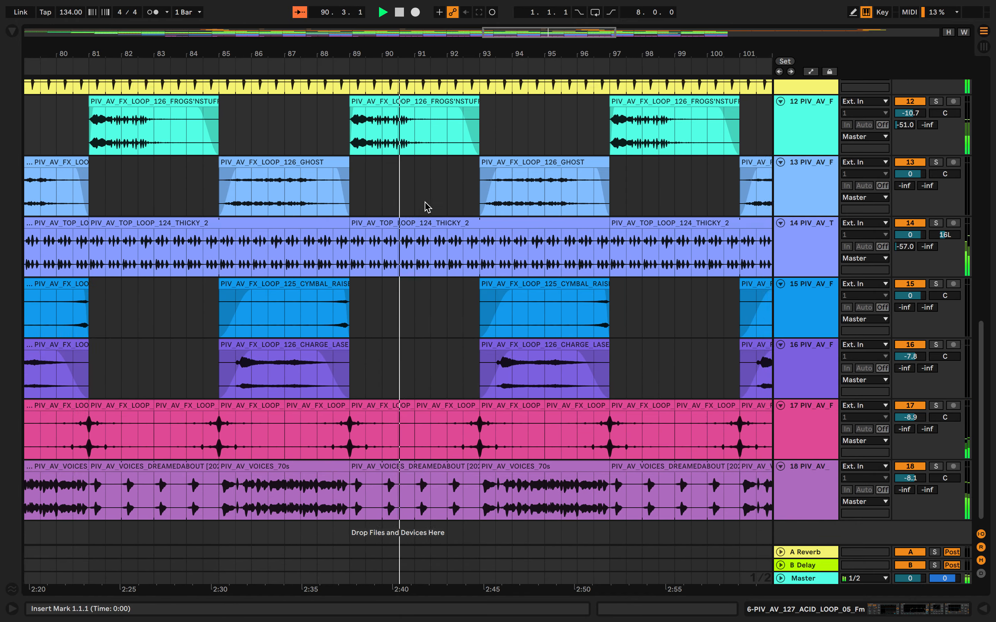
Look through the bass, acid, drum and FX tracks around the kick break at bar 89 and the re-entry at bar 97
scroll(426, 205, up, 8)
scroll(426, 205, up, 5)
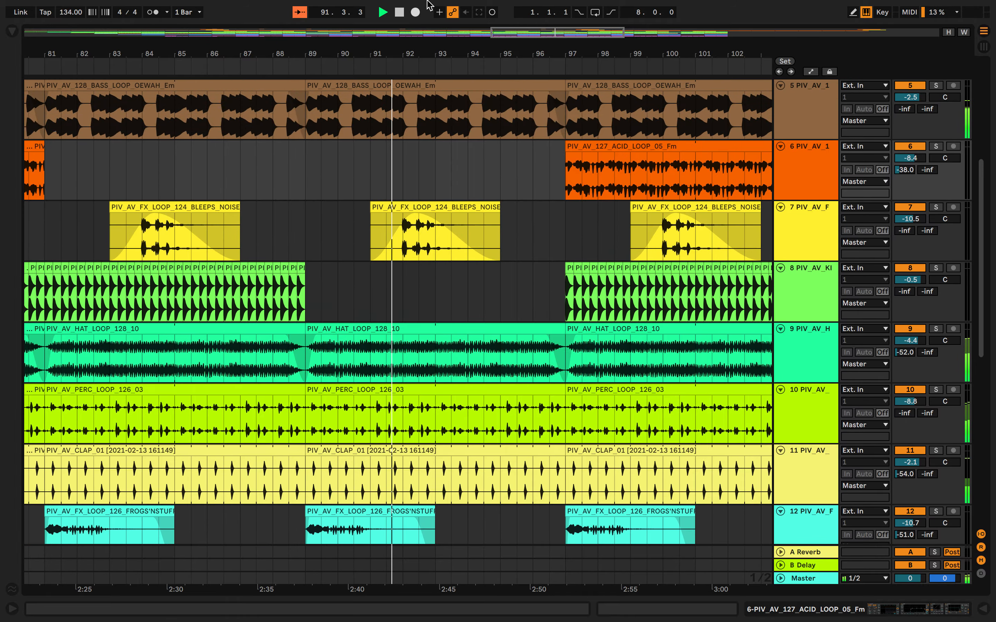
scroll(337, 199, up, 3)
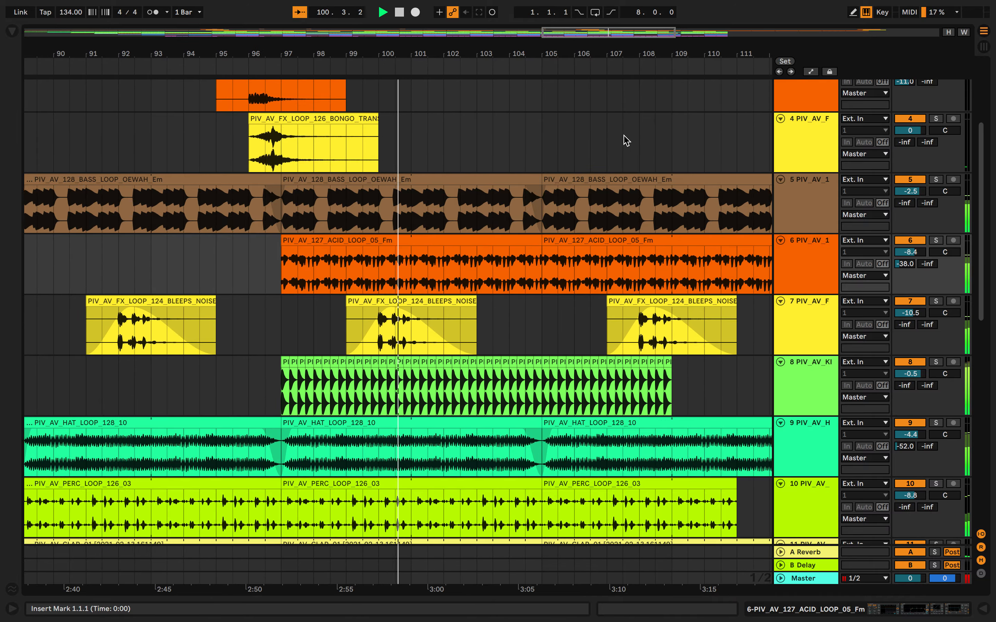
scroll(625, 140, down, 10)
scroll(624, 139, down, 5)
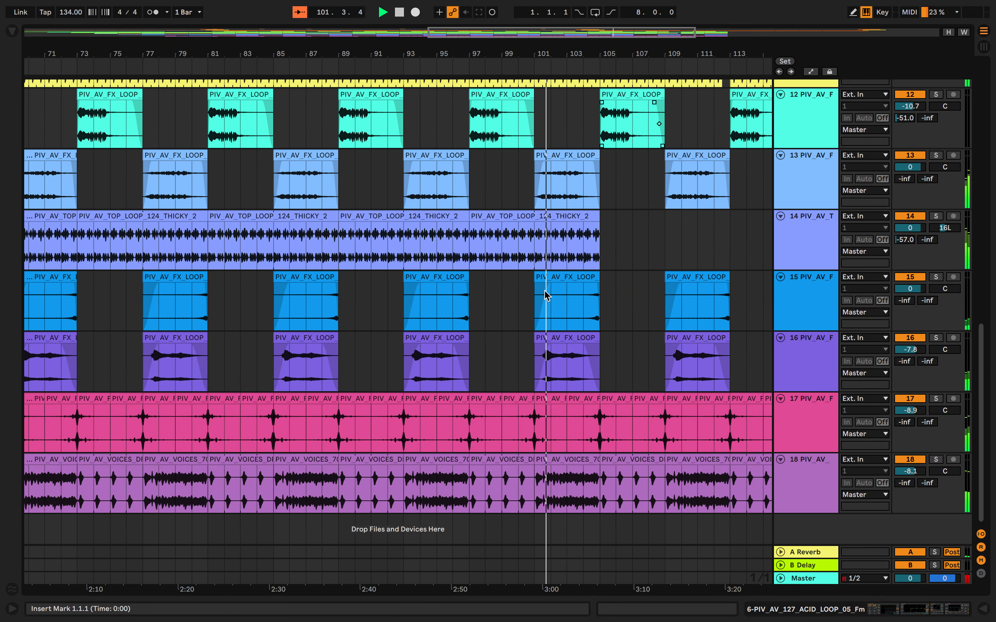
Shorten the DREAMEDABOUT voice clips starting at bars 97, 105 and 113 on track 18 to one bar each
scroll(480, 437, down, 6)
scroll(467, 453, up, 7)
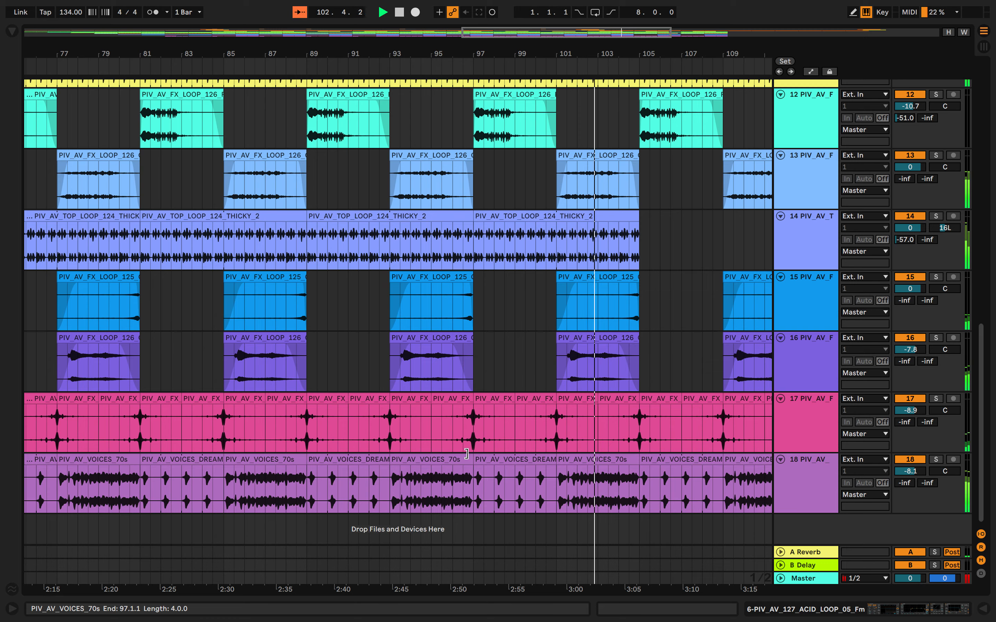
scroll(467, 453, up, 9)
scroll(468, 455, down, 9)
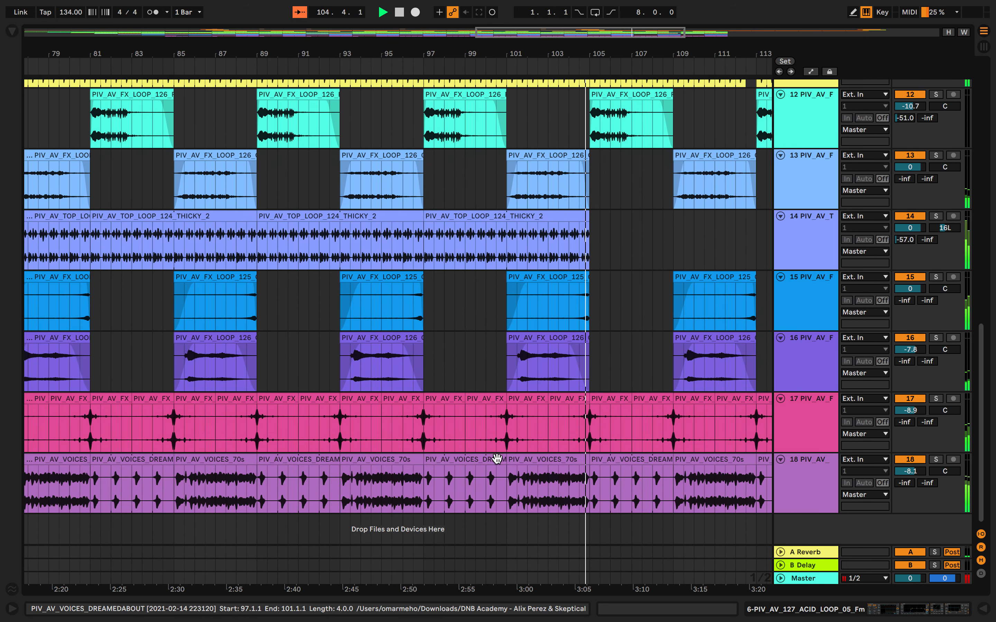
click(497, 459)
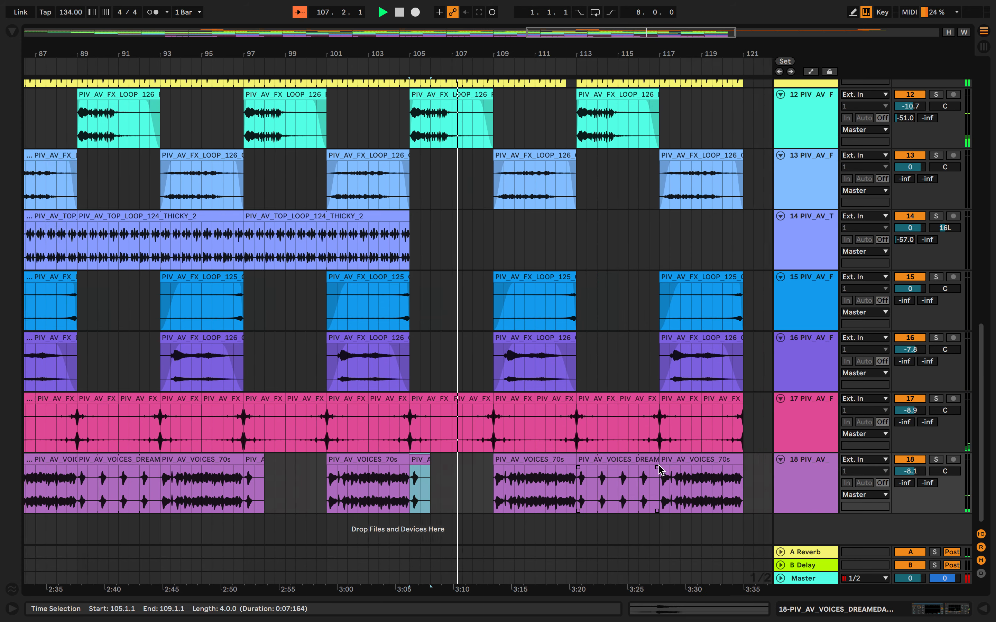
click(621, 459)
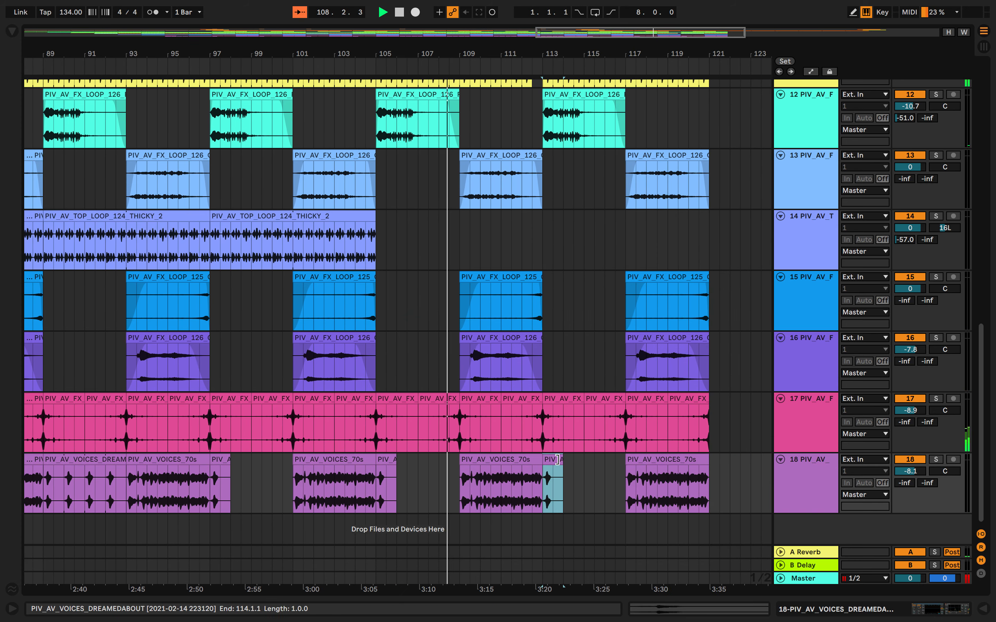
click(422, 474)
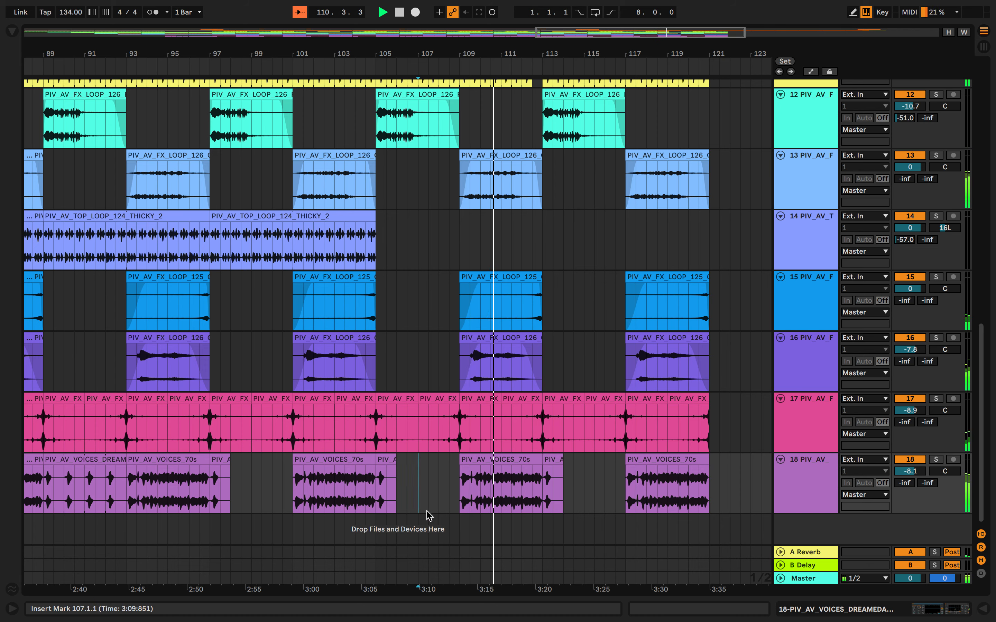
Examine the upper tracks' clips in the outro, from about bar 105 to the closing FX clips near bar 145
scroll(429, 515, up, 10)
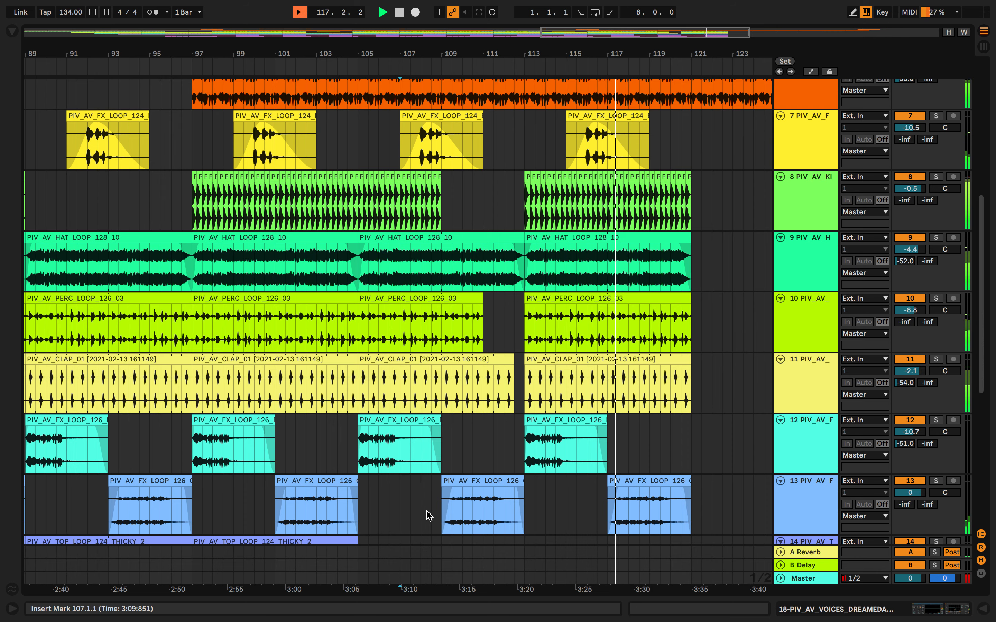
scroll(428, 515, up, 6)
scroll(428, 515, right, 10)
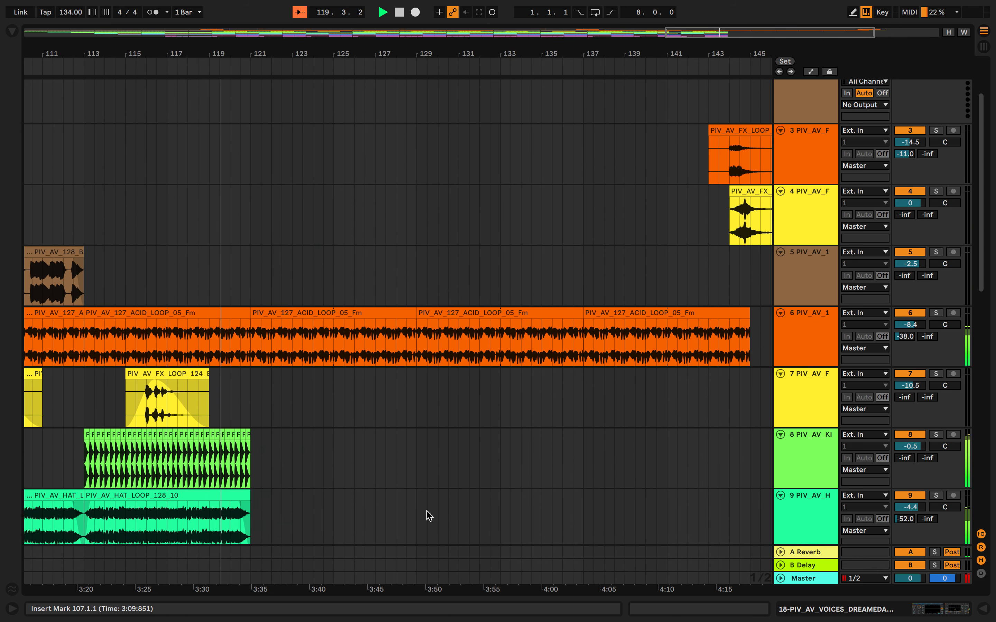
scroll(428, 515, down, 8)
scroll(637, 416, up, 7)
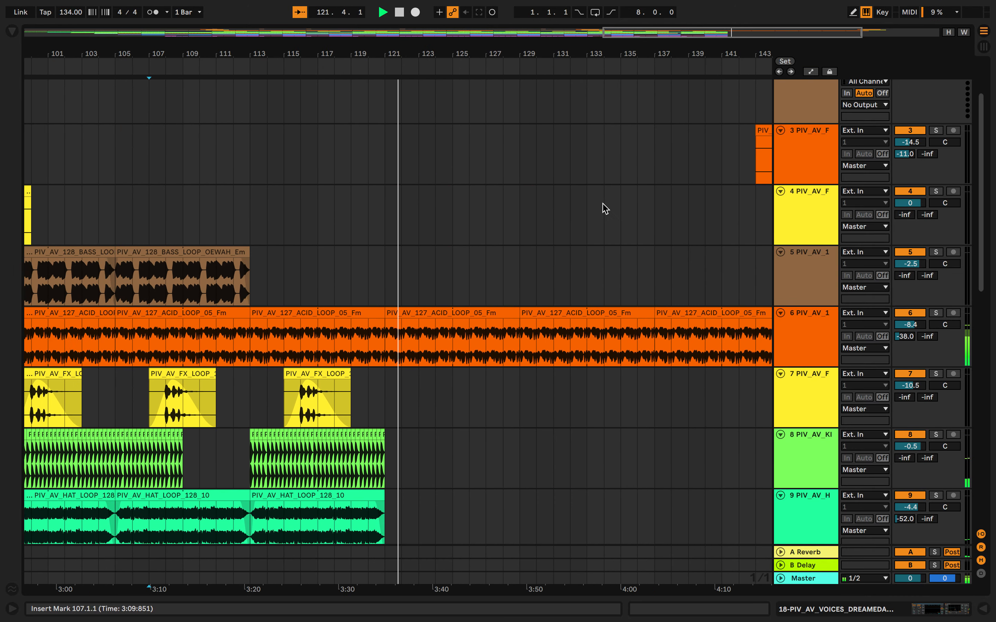
Open the device chain of acid loop track 6 and show the automation of EQ Eight's band 8 frequency through the outro
double_click(816, 353)
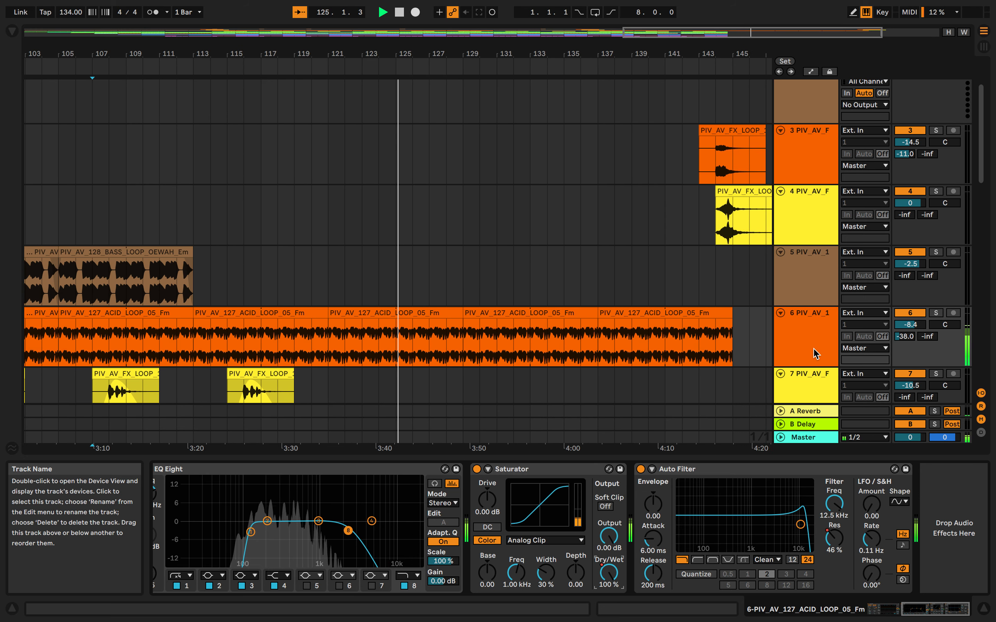
scroll(438, 545, left, 5)
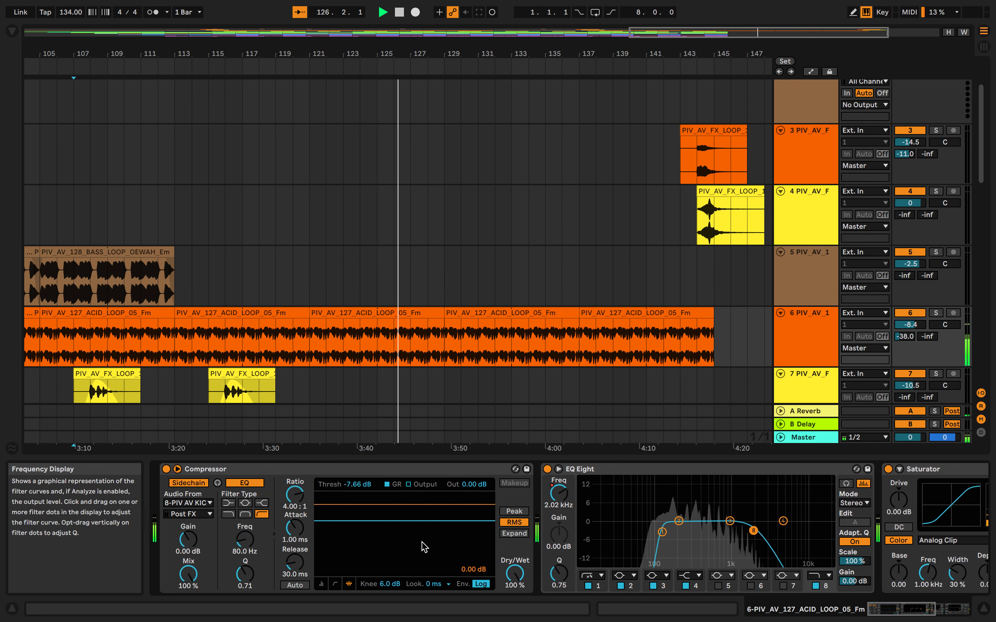
right_click(563, 496)
click(593, 501)
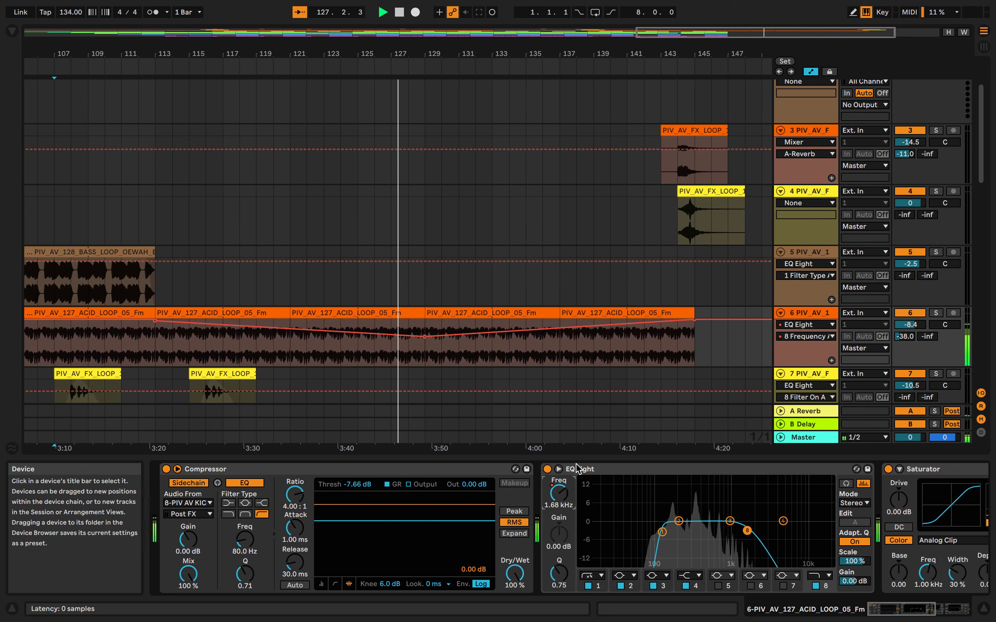
scroll(613, 525, right, 3)
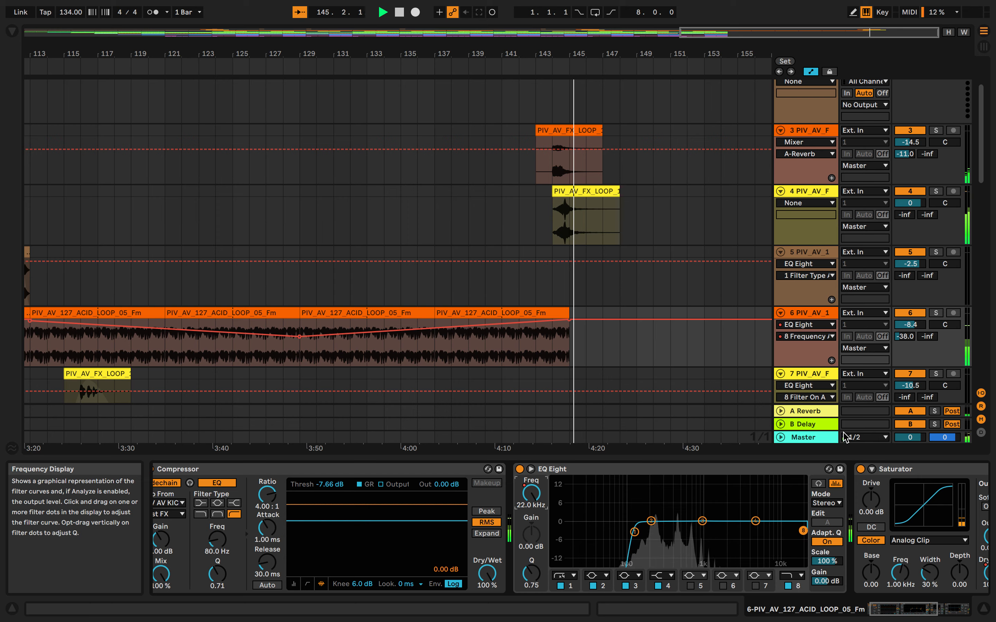
Turn off automation mode and inspect the closing FX clips on tracks 3 and 4 around bars 143 to 148
click(811, 72)
key(minus)
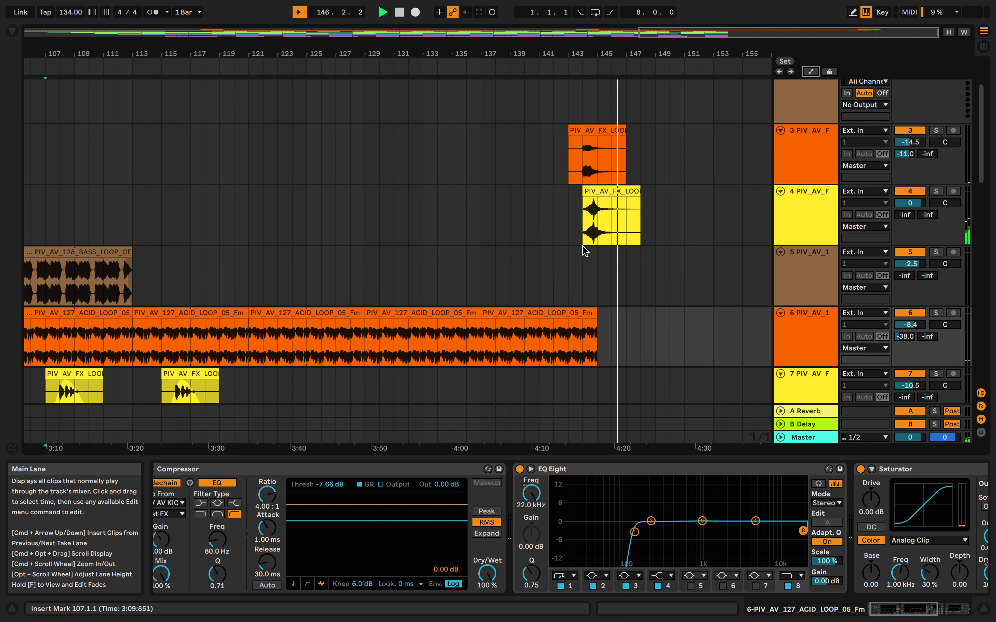
scroll(585, 251, down, 5)
scroll(586, 252, up, 4)
scroll(124, 262, up, 5)
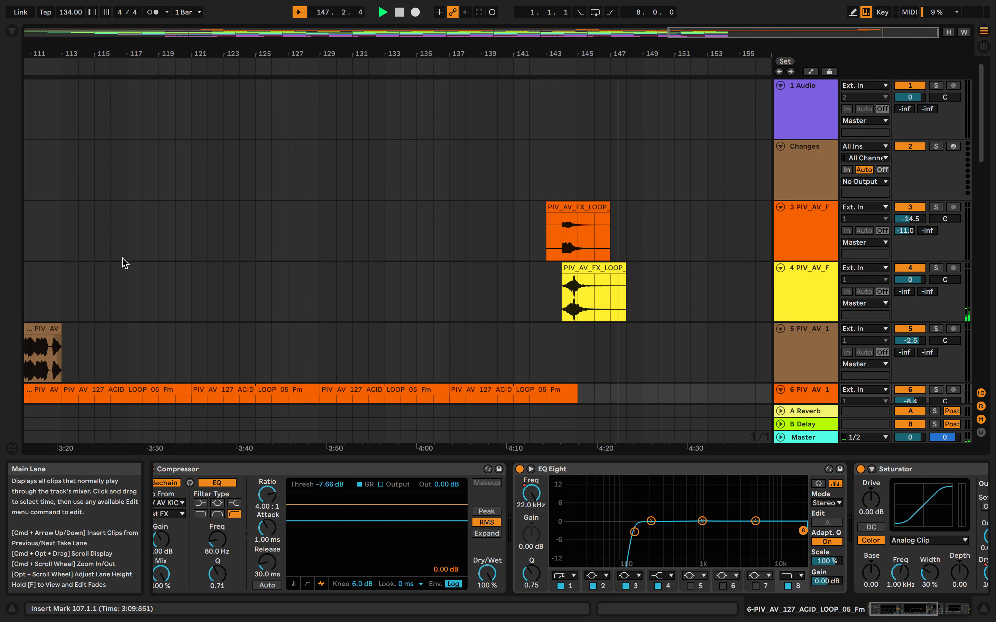
Select the Changes track near the song's start and bring its Crash FX Drop marker clip at bar 33 into close view
scroll(126, 262, left, 15)
scroll(126, 263, down, 1)
scroll(125, 263, up, 1)
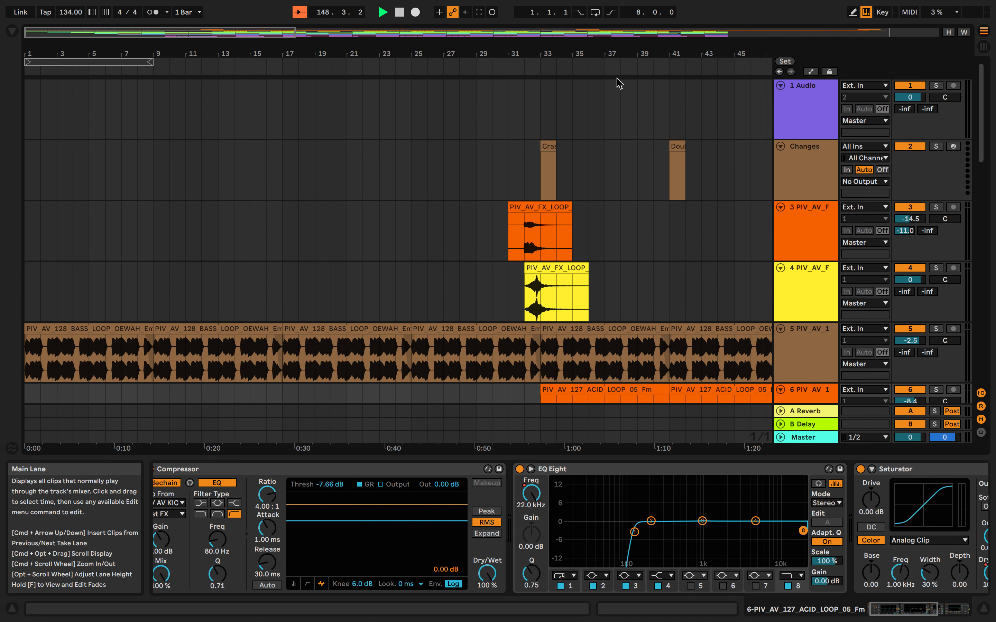
click(789, 152)
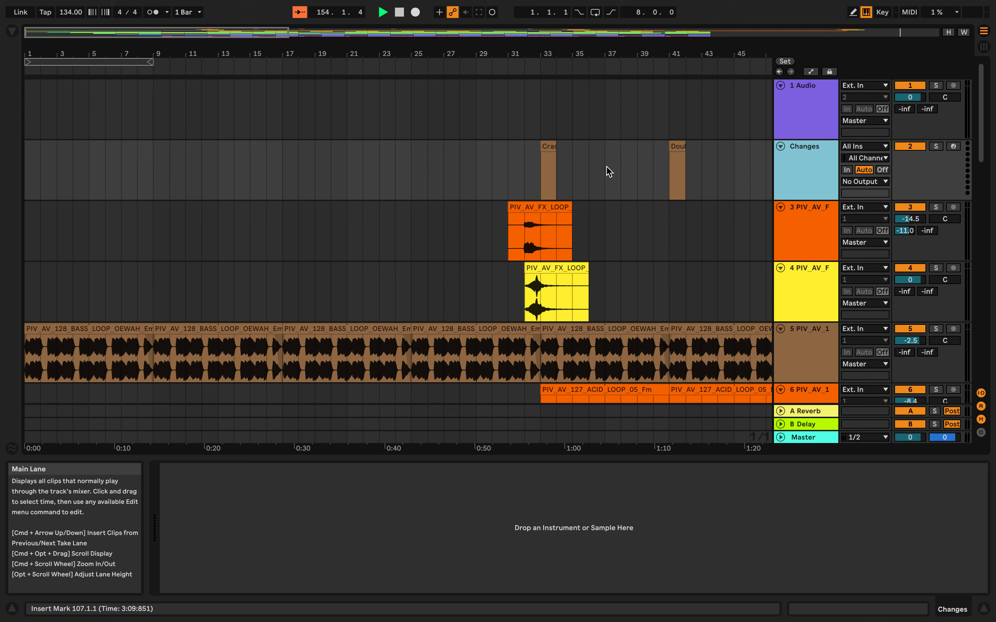
scroll(532, 165, up, 8)
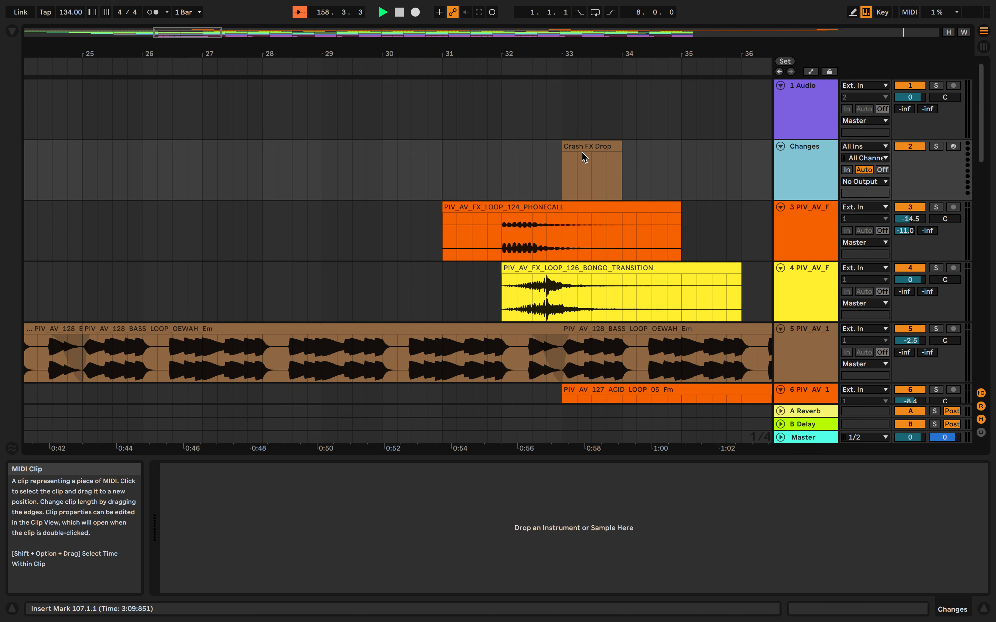
Check which clips change at bar 33 on the tracks below the Crash FX Drop marker, down to voice track 18
scroll(592, 151, down, 10)
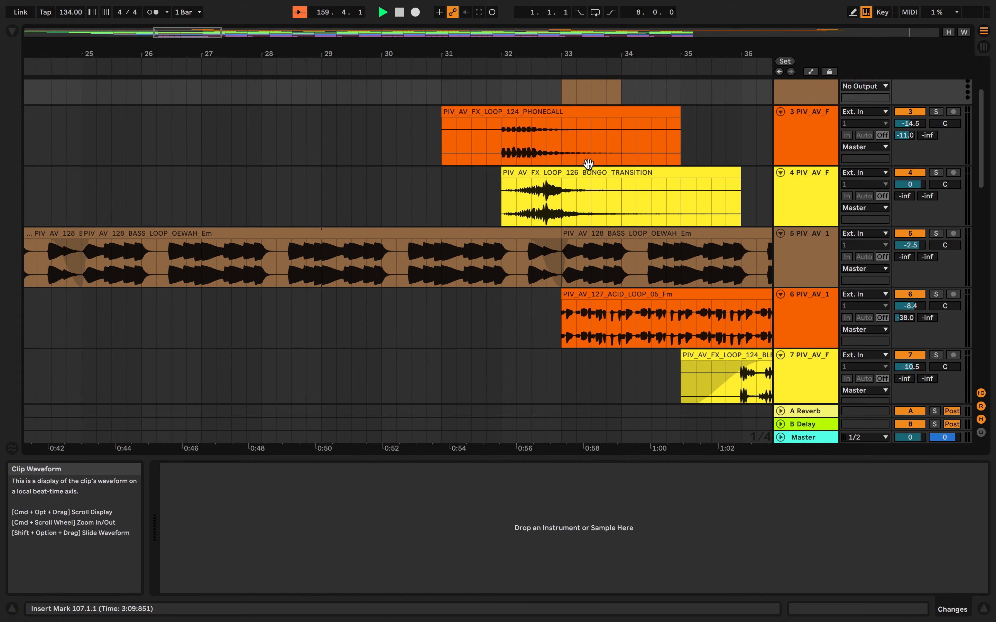
scroll(592, 169, down, 10)
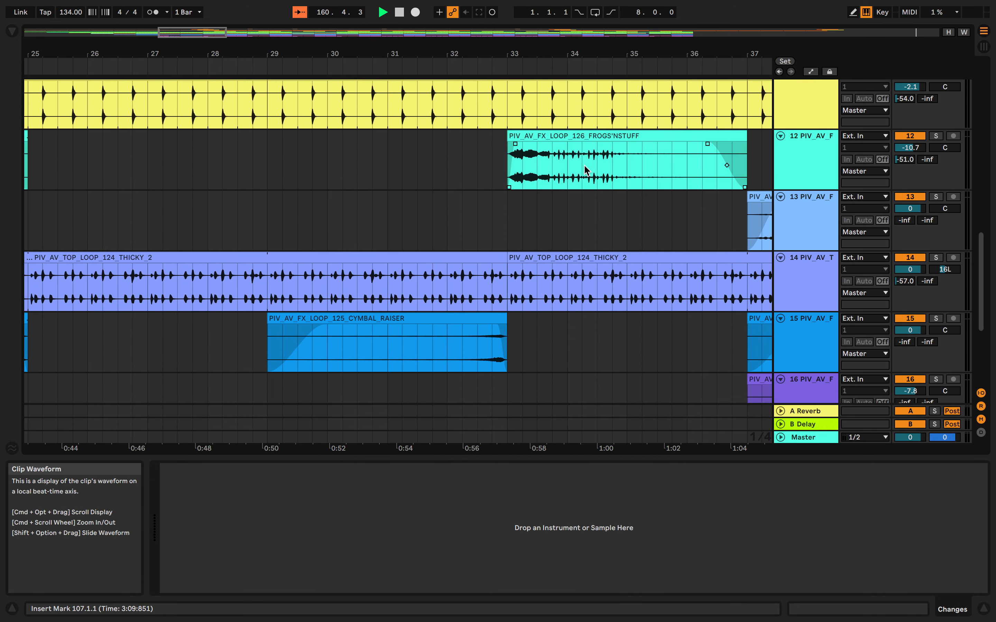
scroll(537, 315, left, 1)
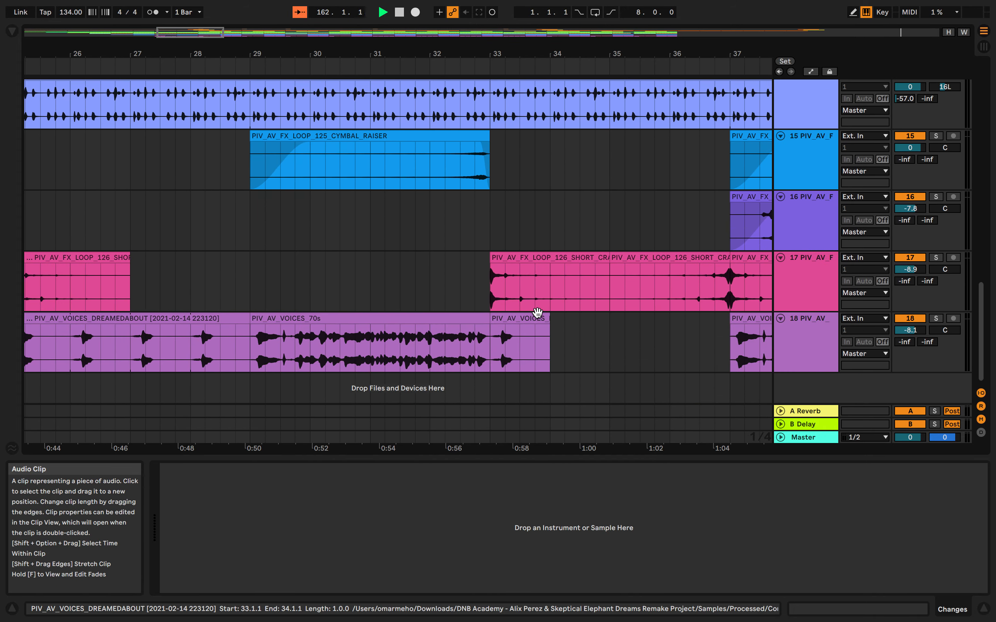
scroll(539, 318, up, 1)
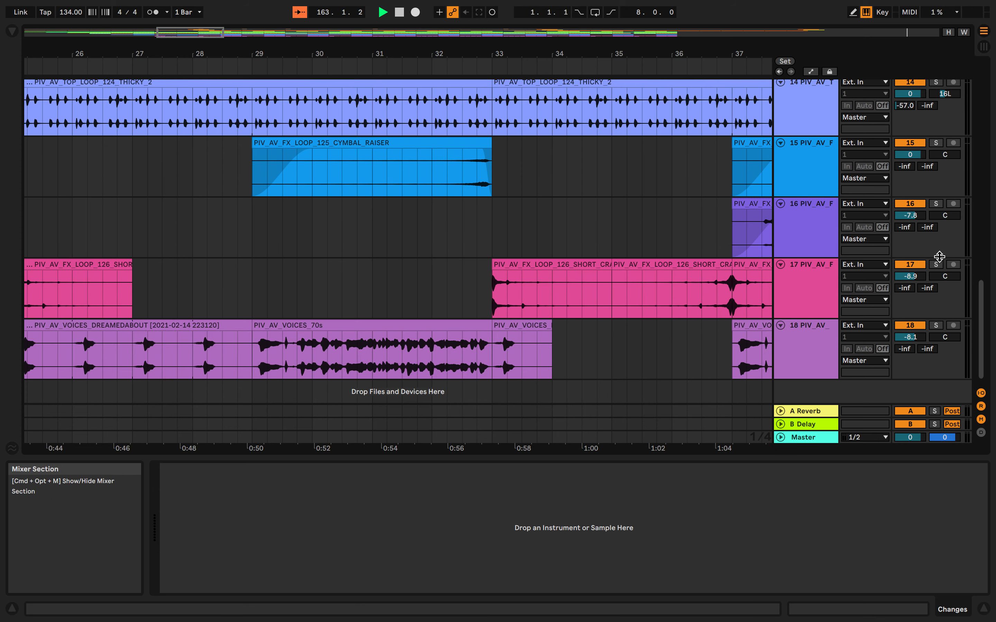
Solo the short crash FX track 17 and start playback from its clip at bar 33
click(936, 264)
click(499, 296)
key(space)
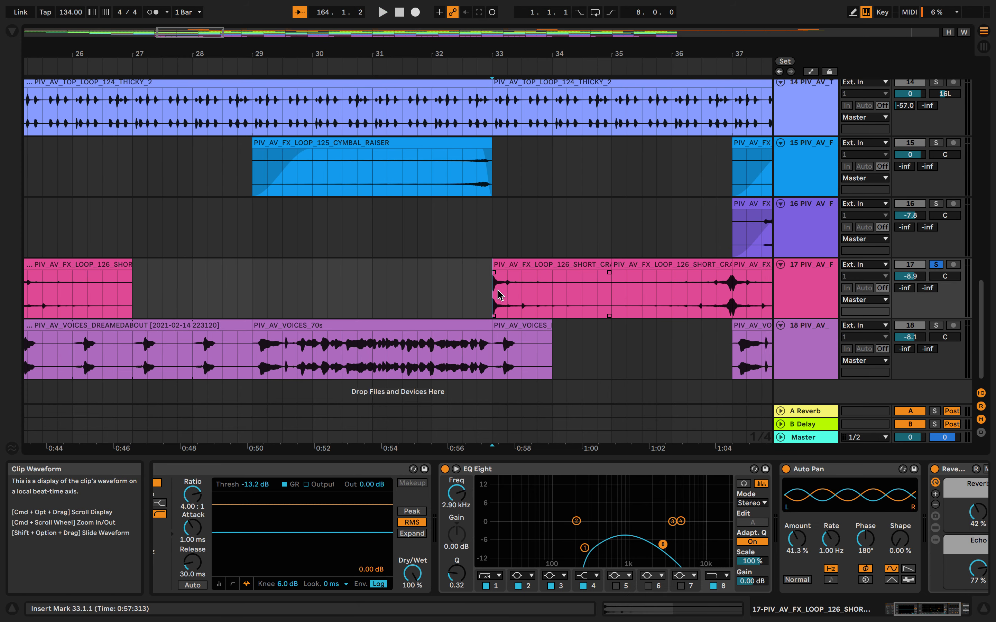
key(space)
Look through the other tracks' clips around bar 33, and audition the soloed crash clip again before stopping playback
scroll(499, 296, up, 10)
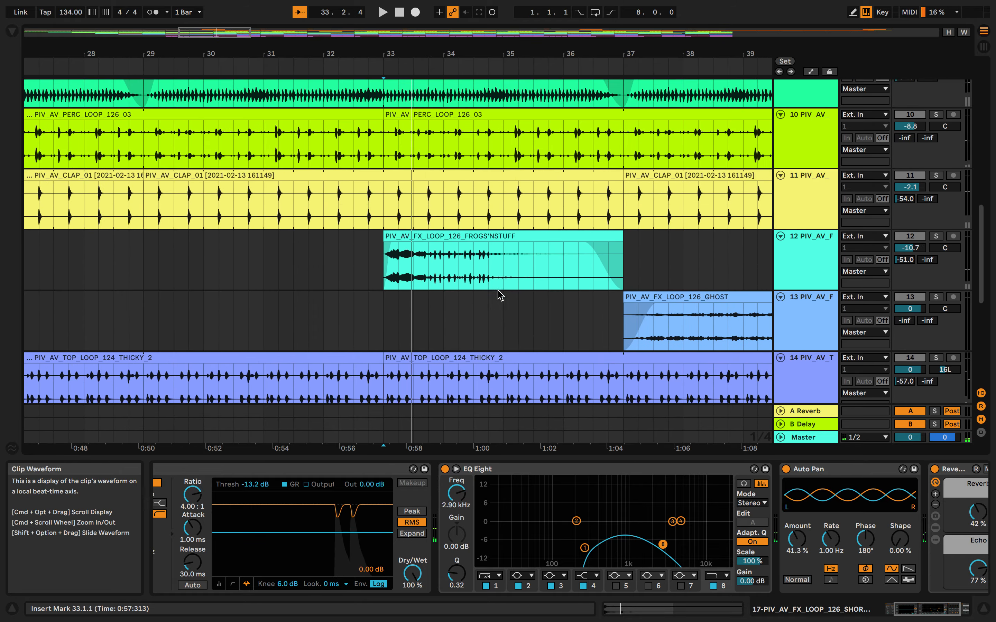
scroll(500, 295, up, 7)
scroll(498, 296, down, 15)
key(space)
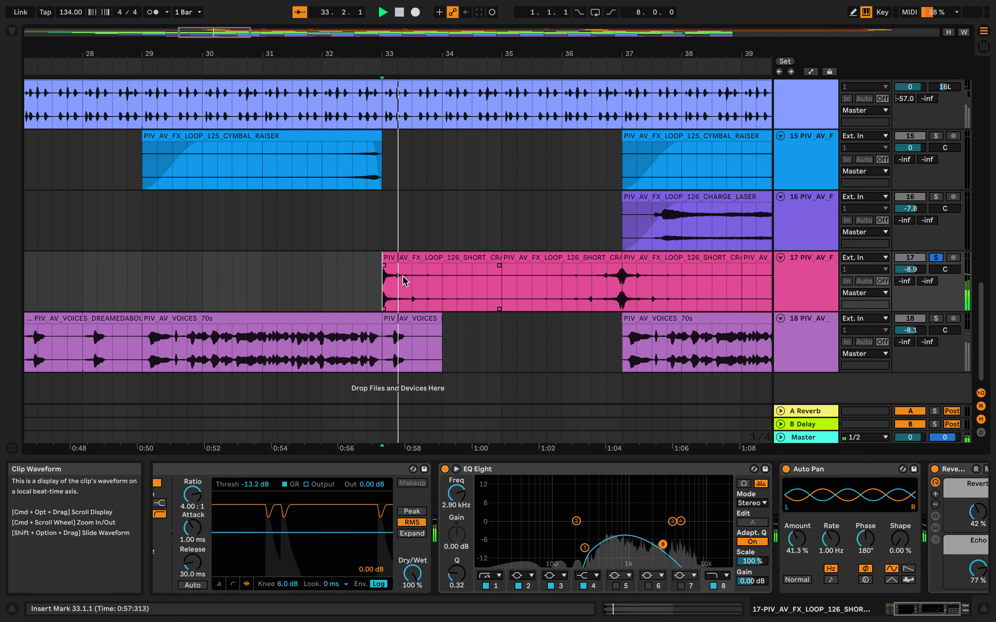
scroll(403, 281, down, 4)
key(space)
scroll(403, 281, up, 18)
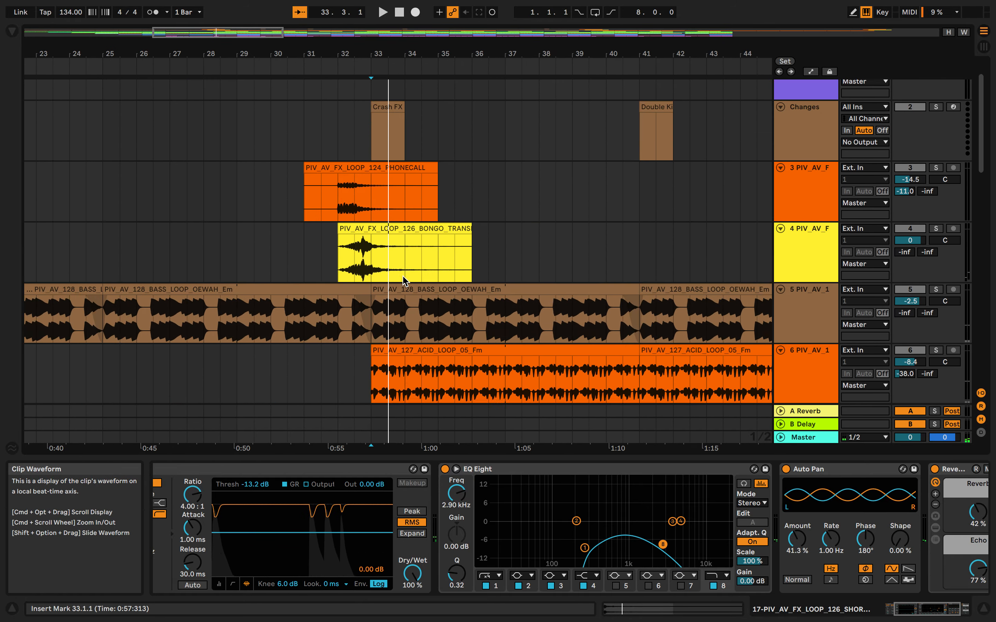
Look over the clips between bars 33 and 41, and select the Double Kick marker clip at bar 41 on the Changes track
scroll(403, 281, up, 1)
scroll(402, 274, down, 1)
scroll(403, 274, right, 2)
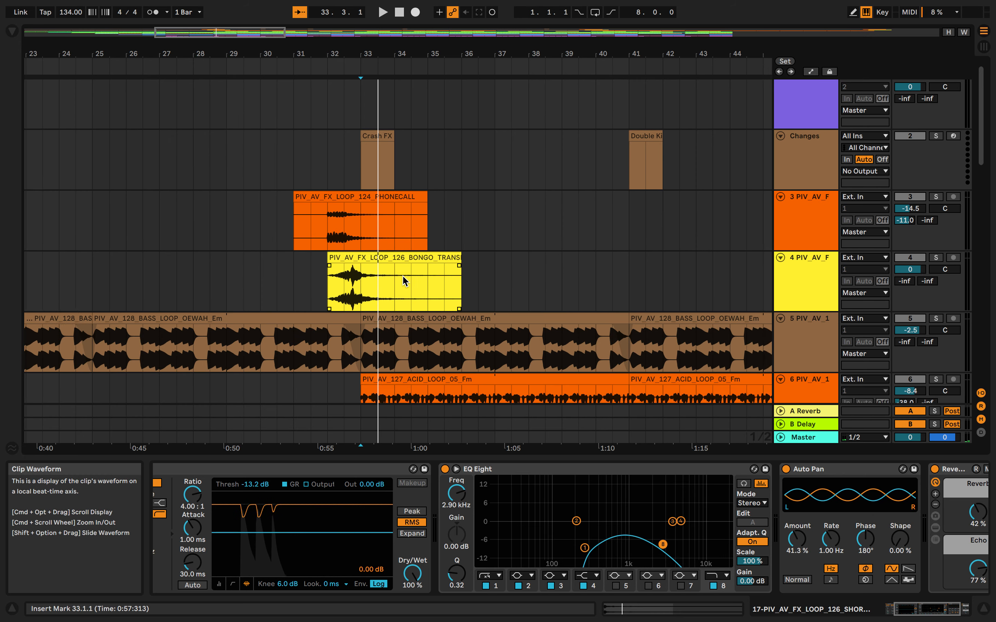
scroll(403, 275, up, 1)
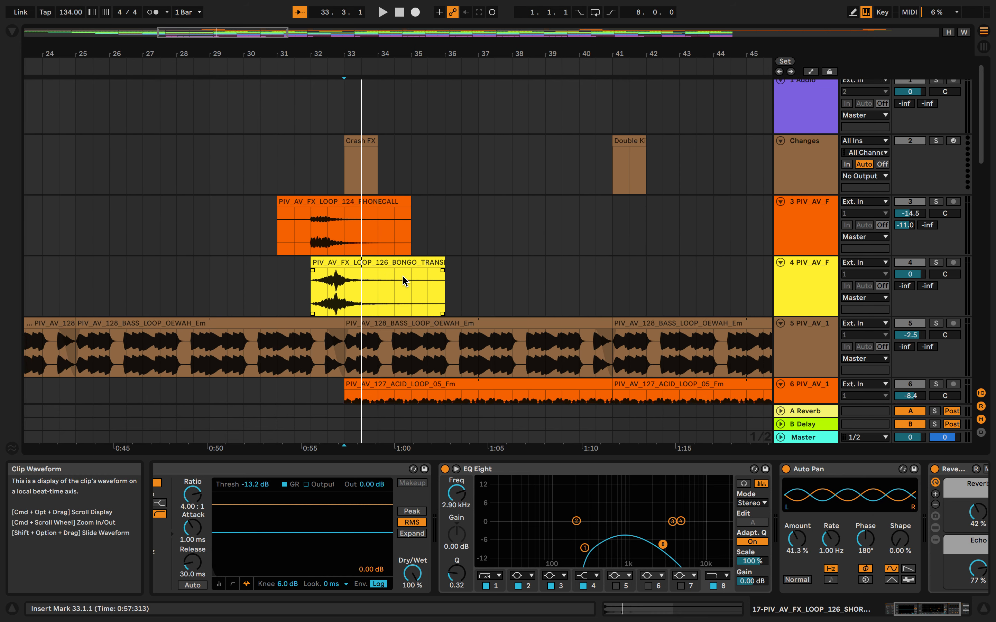
scroll(402, 276, down, 1)
scroll(402, 276, right, 1)
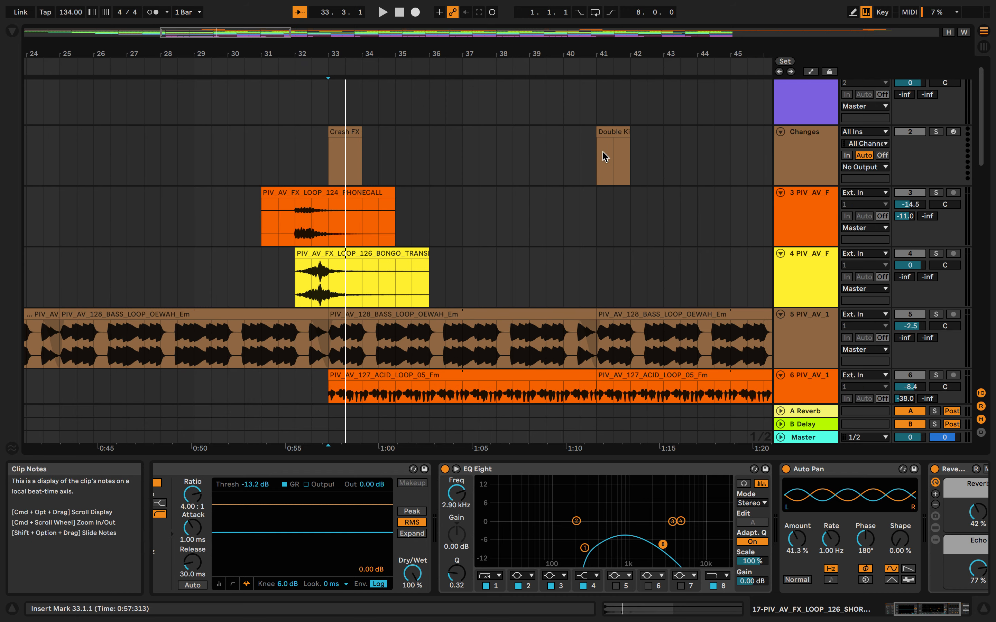
scroll(604, 156, up, 3)
scroll(577, 266, down, 8)
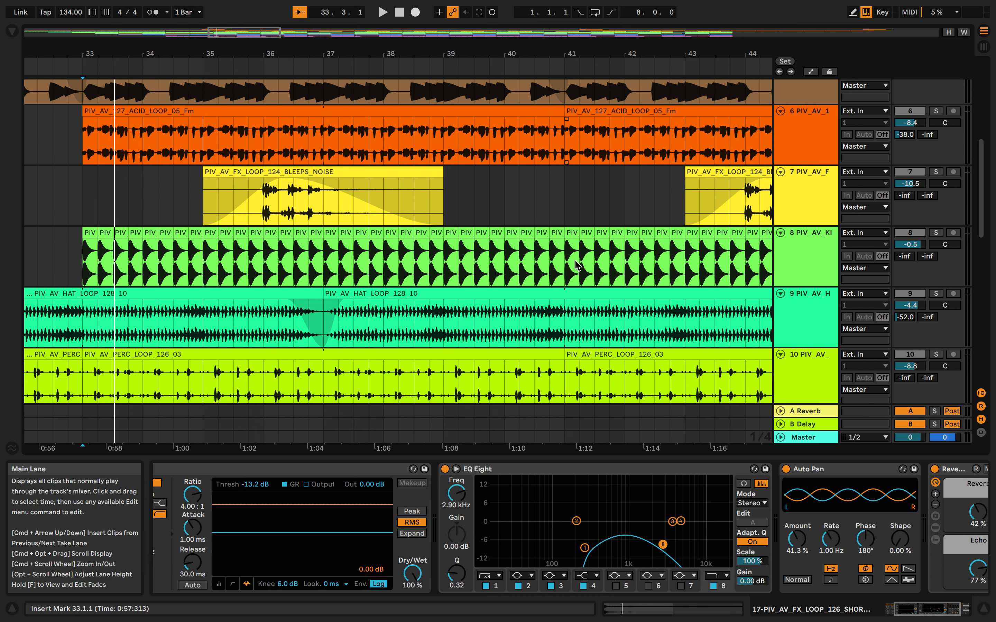
scroll(578, 255, up, 8)
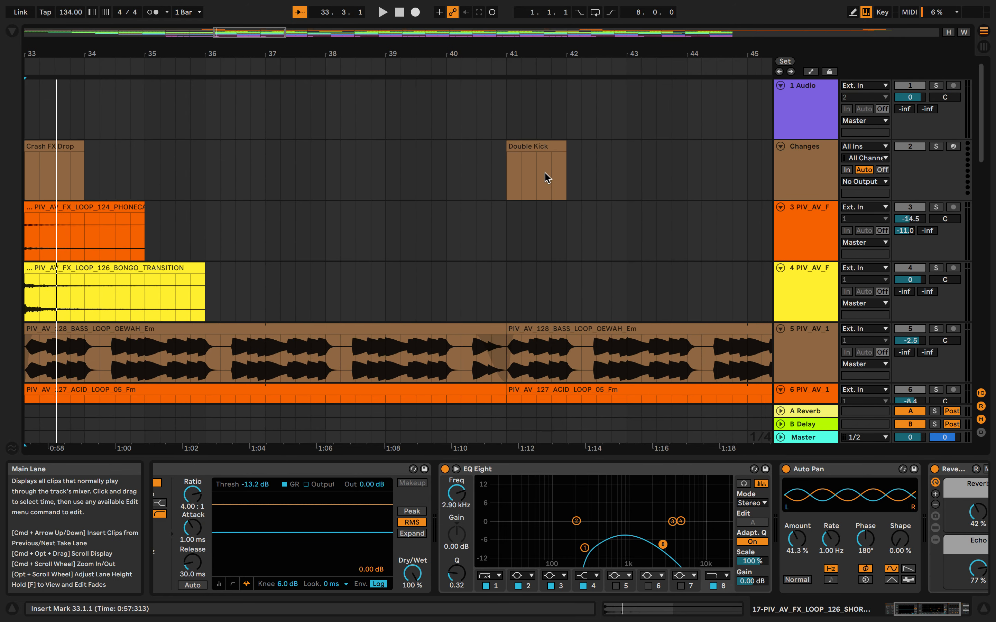
click(543, 175)
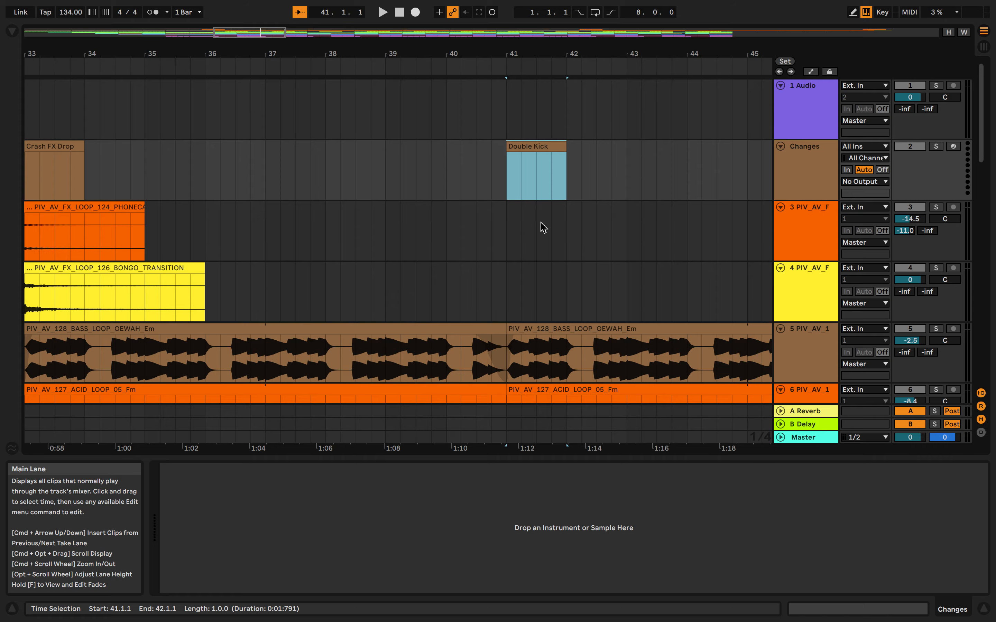
Check which clips change at the Bass change marker at bar 49 on the tracks below, down to FX track 13
scroll(543, 227, right, 10)
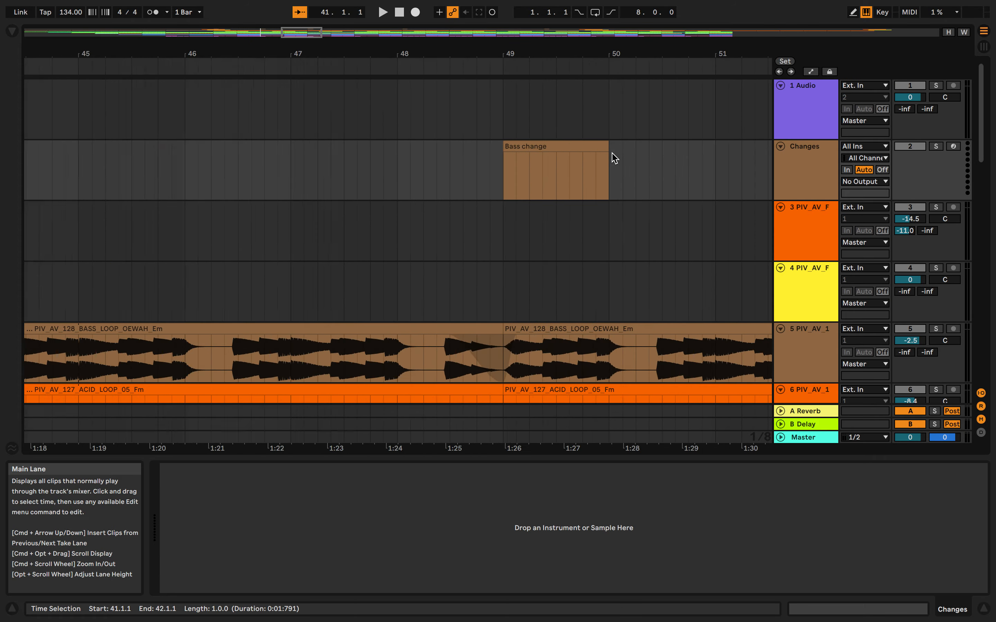
scroll(569, 155, down, 6)
scroll(569, 154, down, 6)
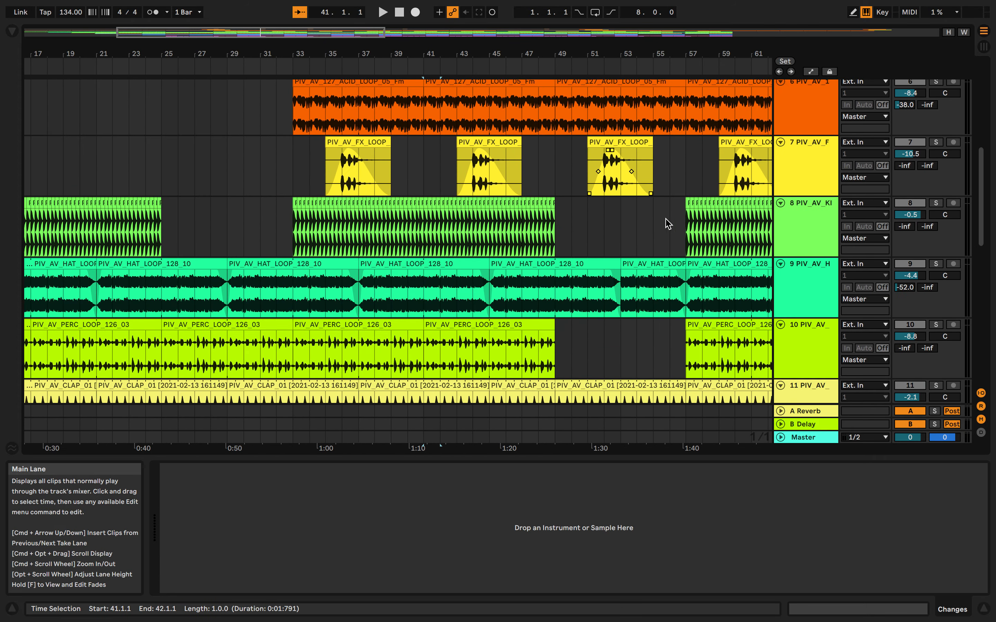
scroll(588, 324, down, 5)
scroll(589, 323, right, 3)
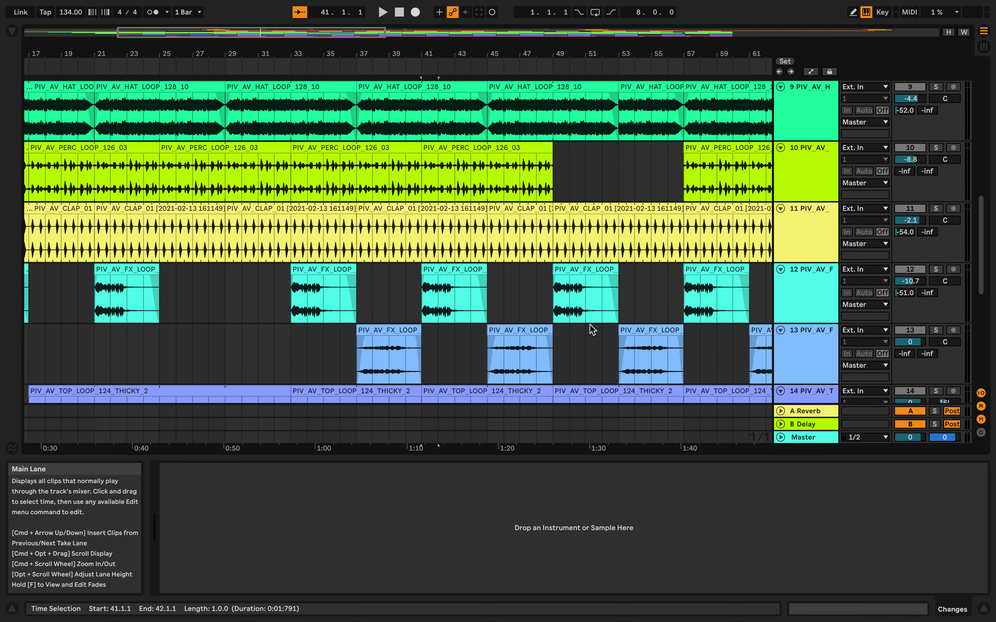
scroll(590, 328, up, 5)
scroll(589, 329, right, 2)
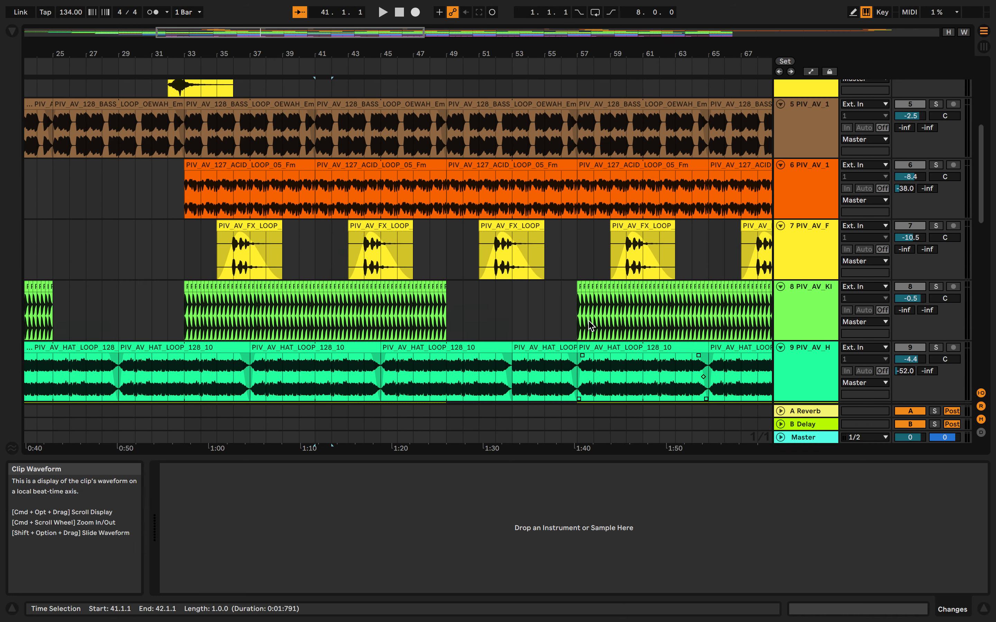
scroll(591, 325, up, 1)
Show the EQ Eight band 8 frequency automation on acid loop track 6 and compare it with the Changes markers
click(791, 215)
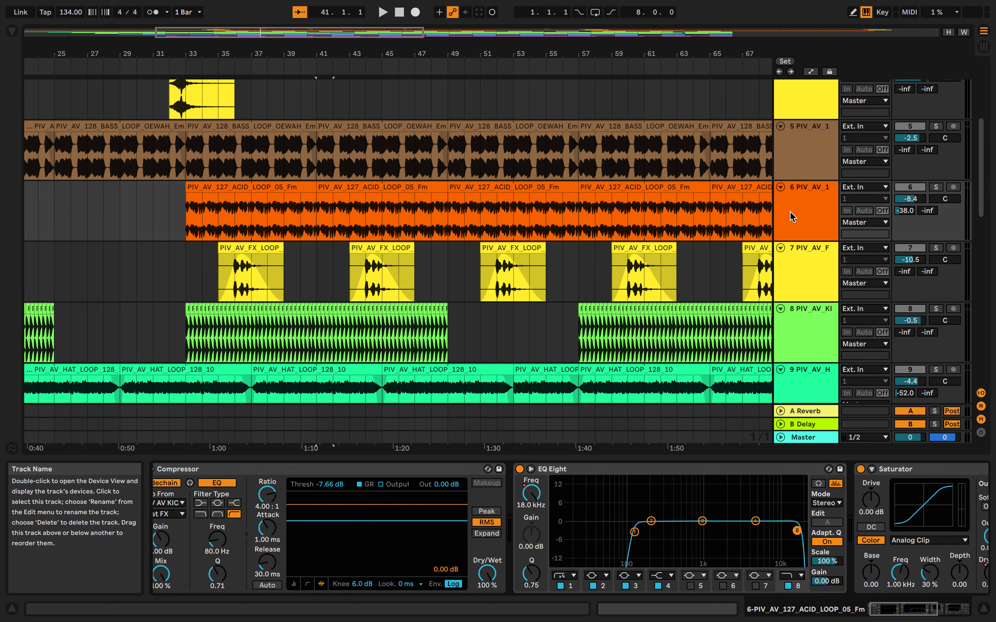
right_click(528, 508)
click(535, 512)
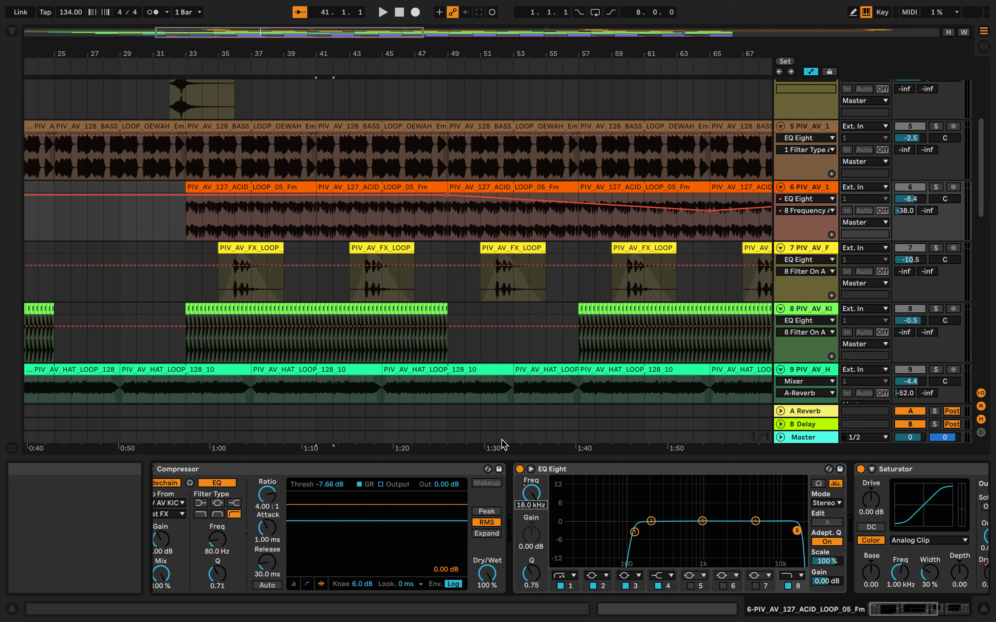
scroll(453, 270, up, 3)
scroll(456, 270, up, 3)
scroll(456, 270, right, 1)
scroll(455, 270, up, 3)
scroll(454, 272, right, 1)
scroll(455, 271, down, 3)
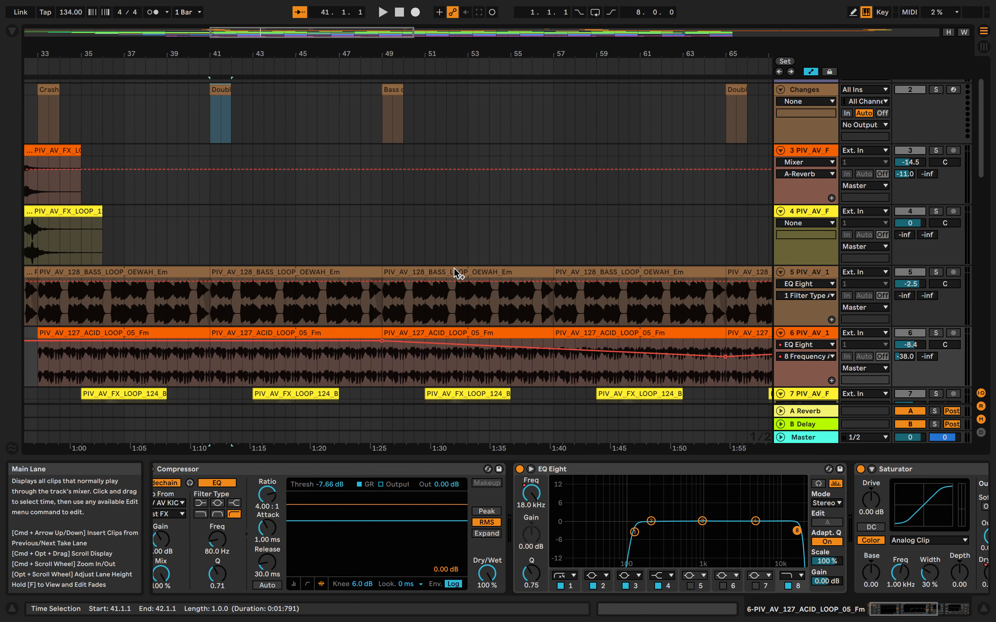
Check the EQ Eight filter position along track 6's frequency curve at bars 50, 64, 70 and 77
click(401, 277)
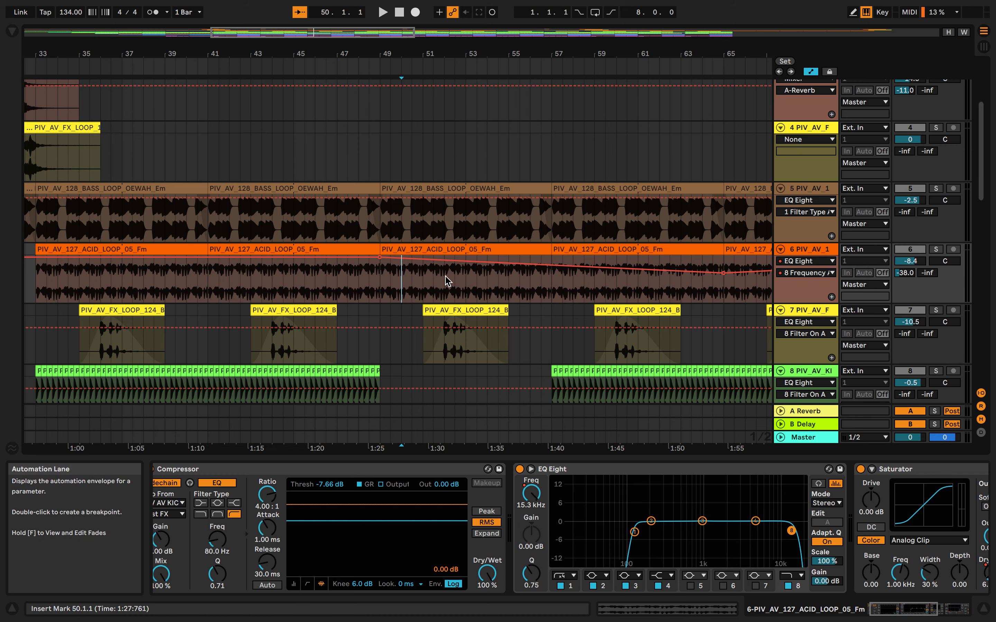
click(709, 296)
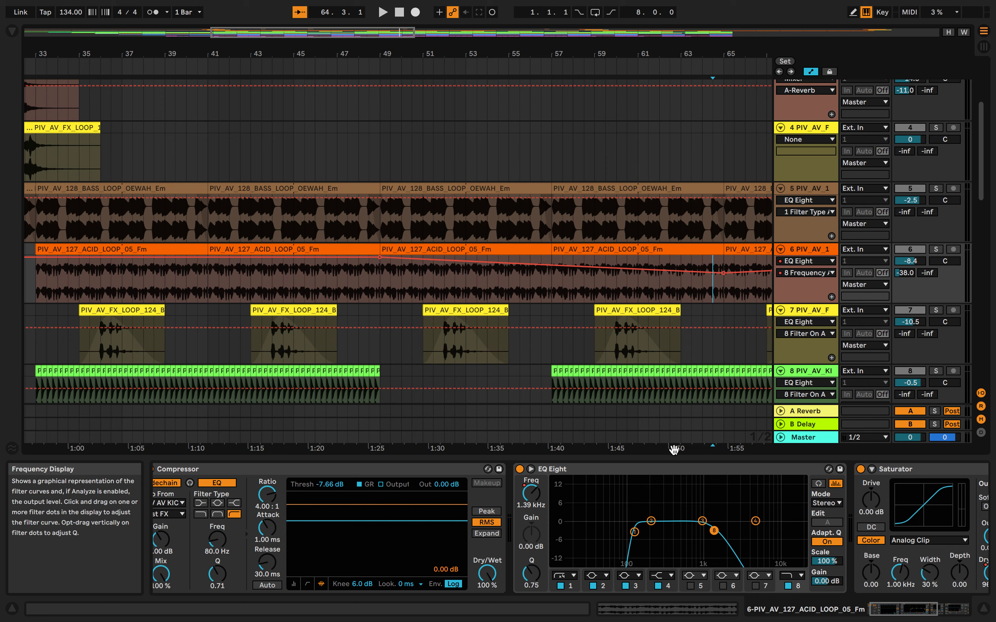
scroll(713, 303, right, 6)
click(707, 293)
scroll(700, 292, right, 3)
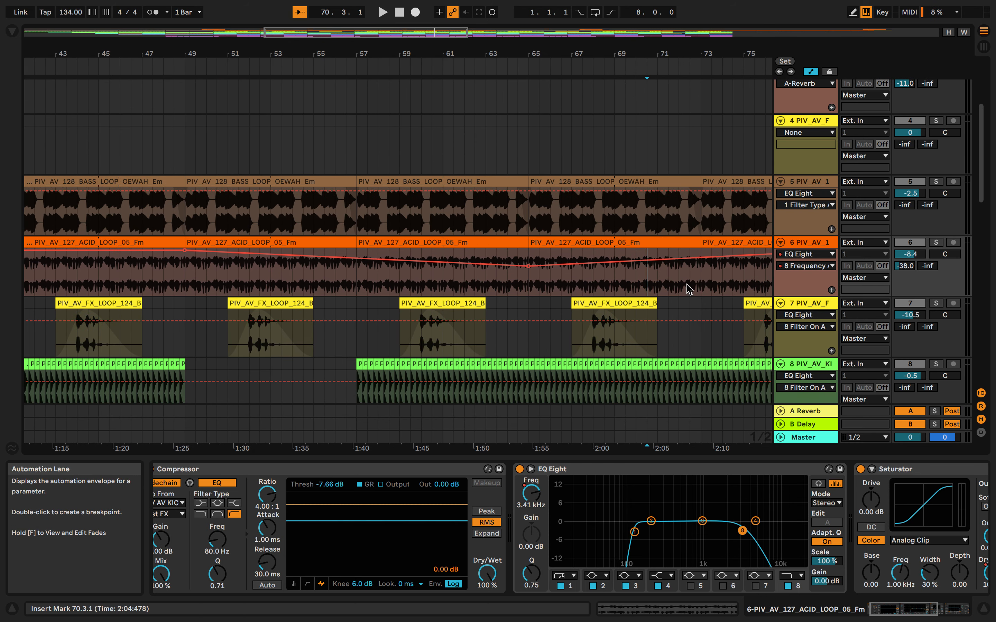
click(687, 285)
scroll(687, 284, right, 3)
click(688, 285)
key(minus)
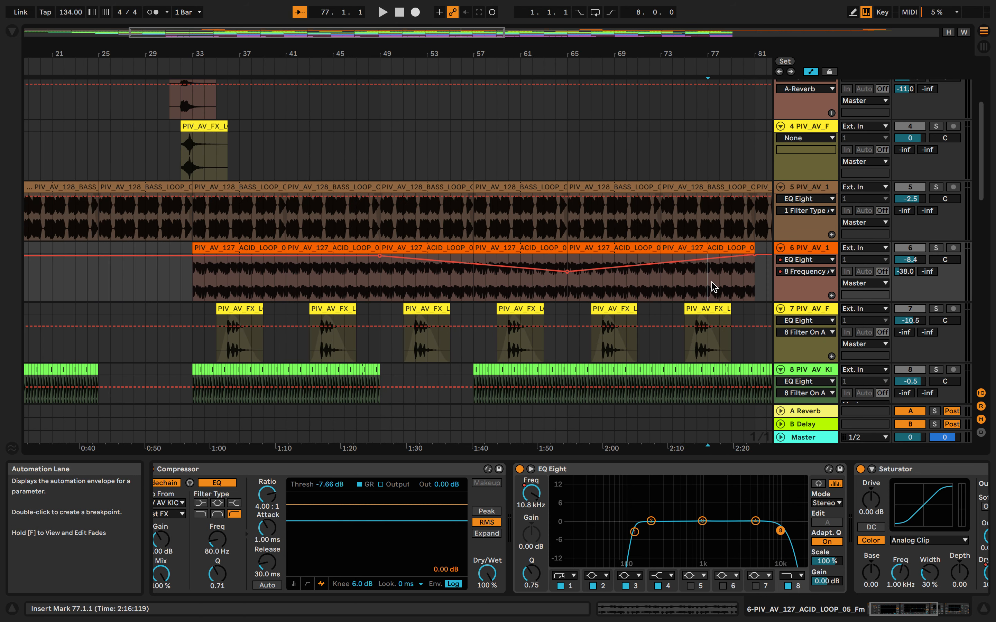
Highlight the acid loop's filter sweep from bar 49 to bar 81, and put the insert marker at bar 50
scroll(759, 298, up, 1)
scroll(758, 298, right, 3)
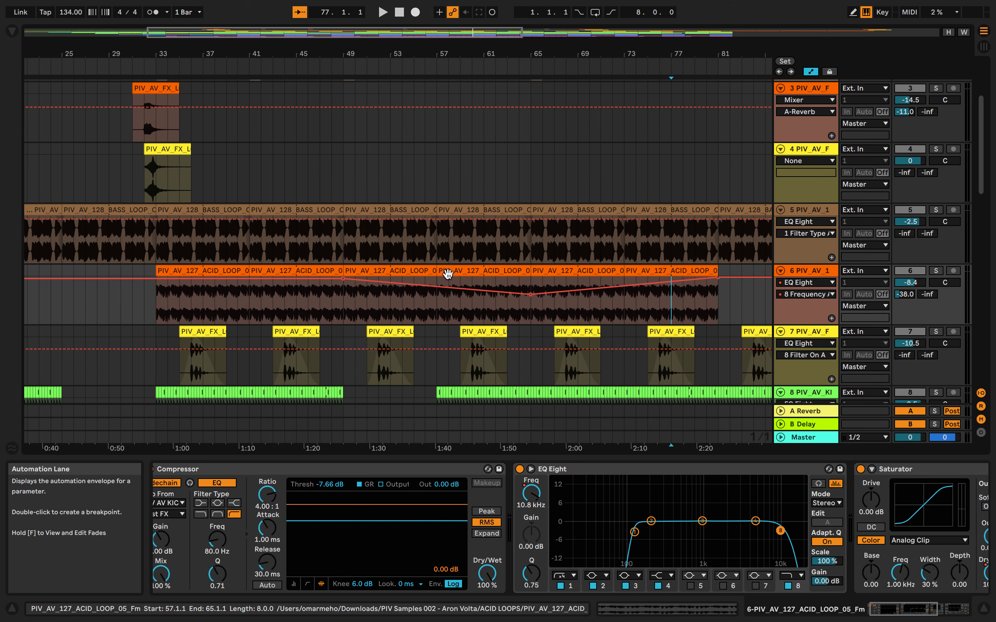
drag(341, 307, 719, 306)
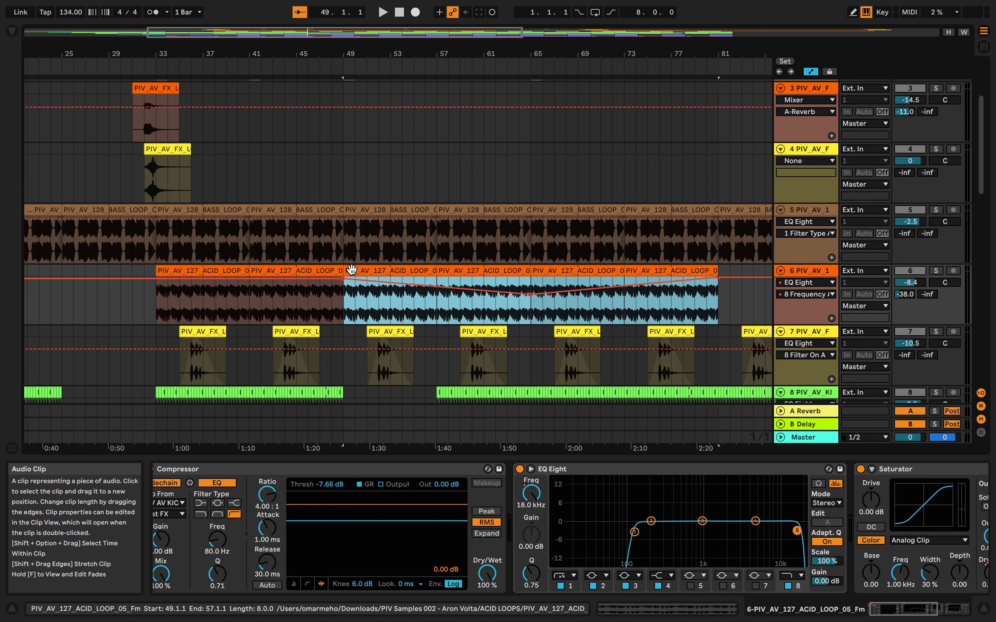
click(355, 304)
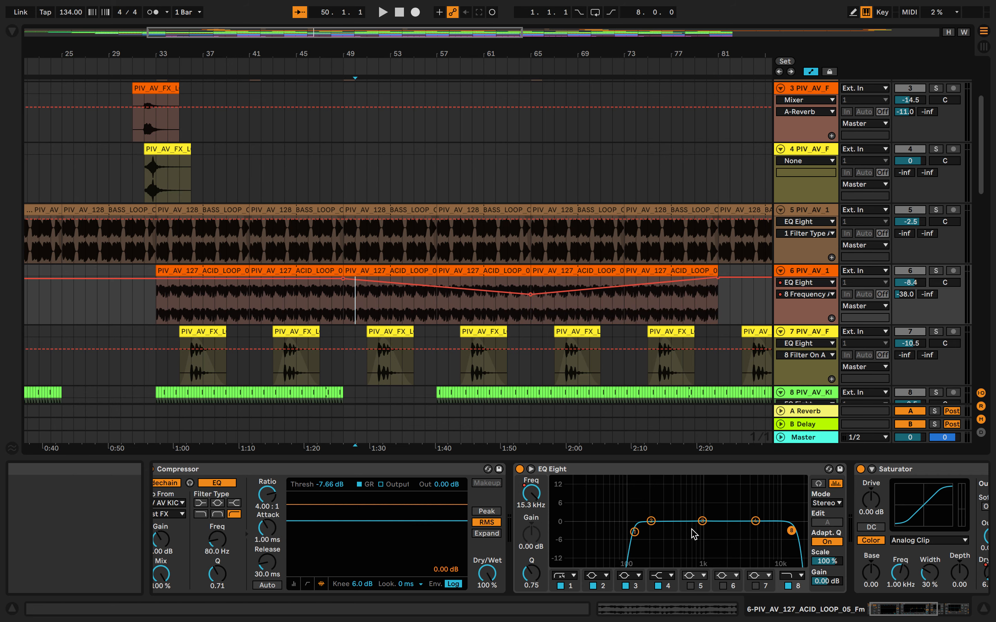
Show the Auto Filter resonance automation on track 6 and check the filter's state at bar 66
scroll(717, 542, right, 10)
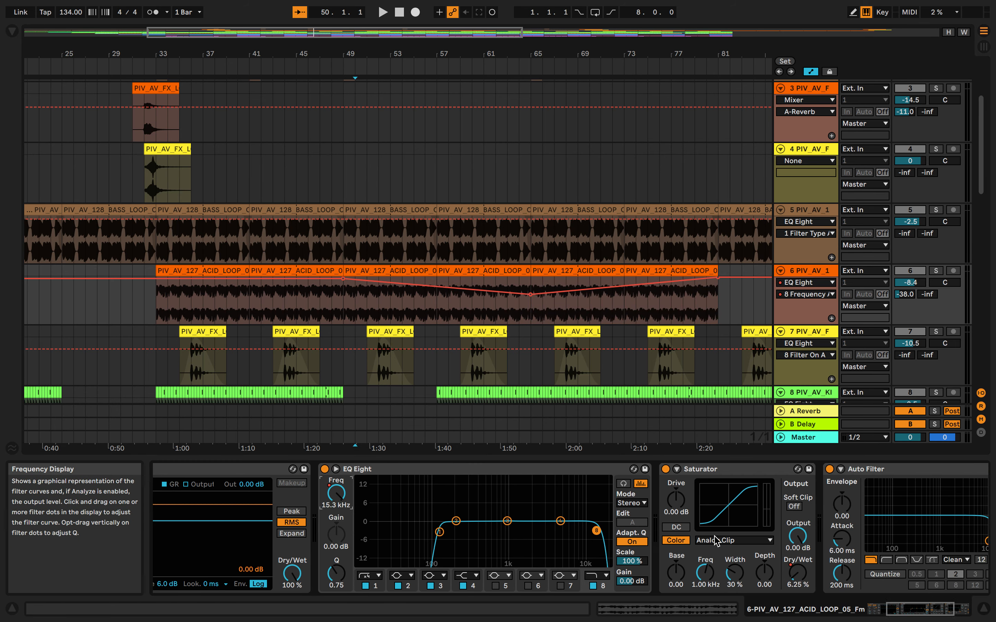
right_click(831, 537)
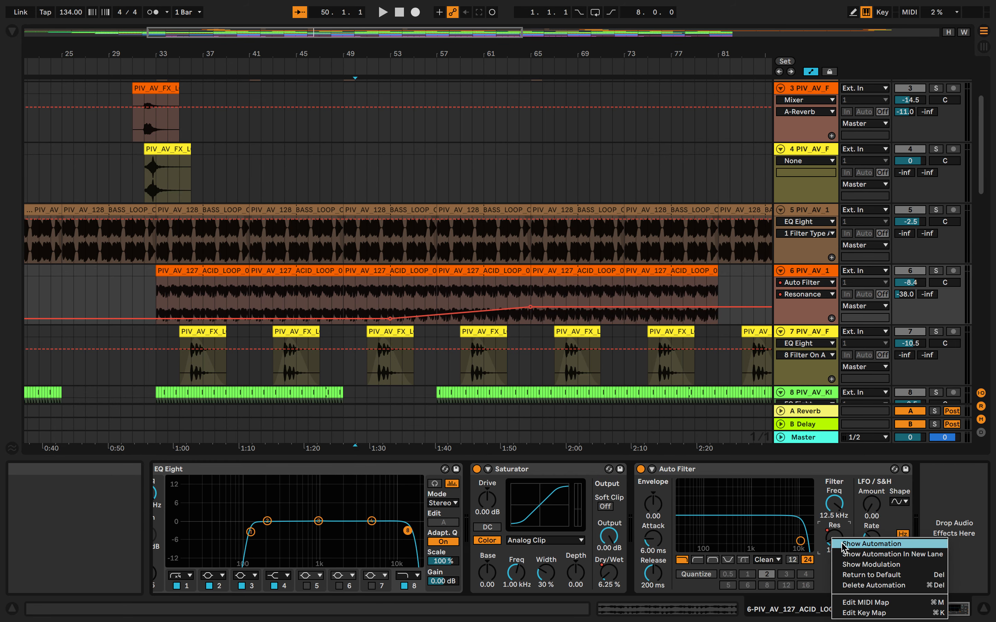
click(869, 544)
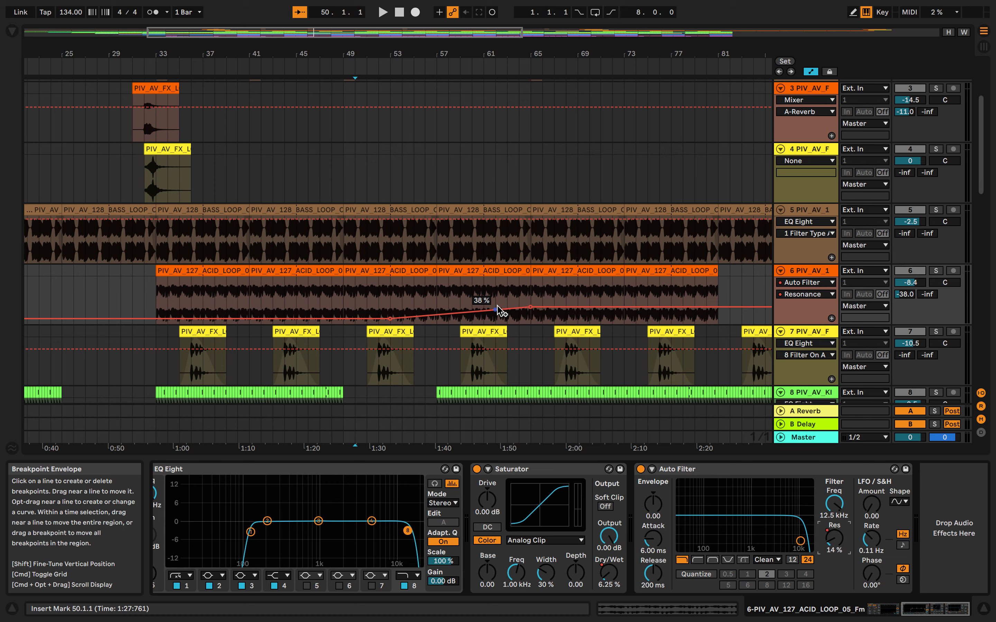
right_click(827, 534)
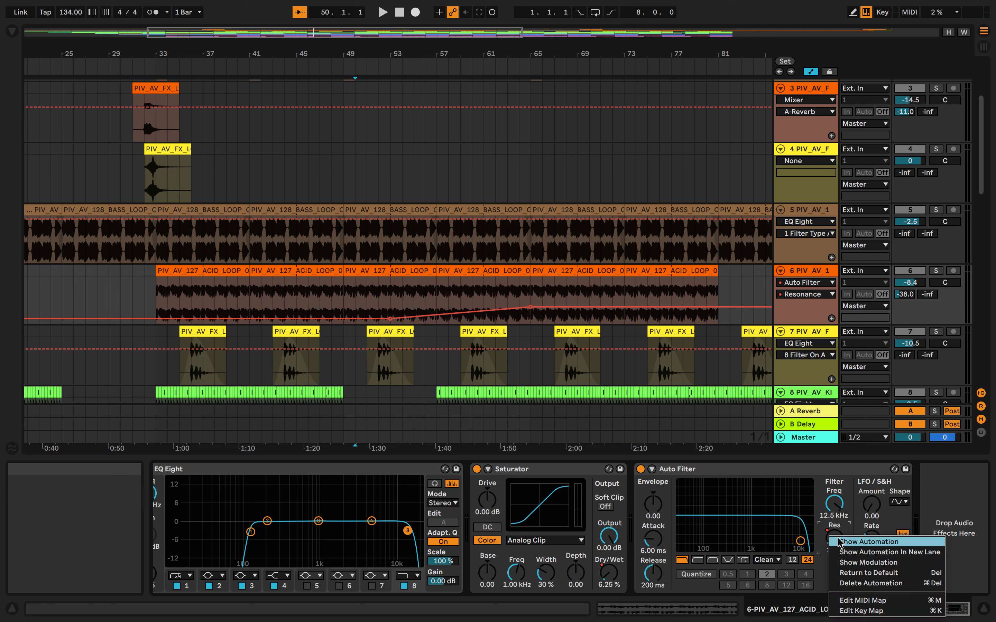
click(856, 542)
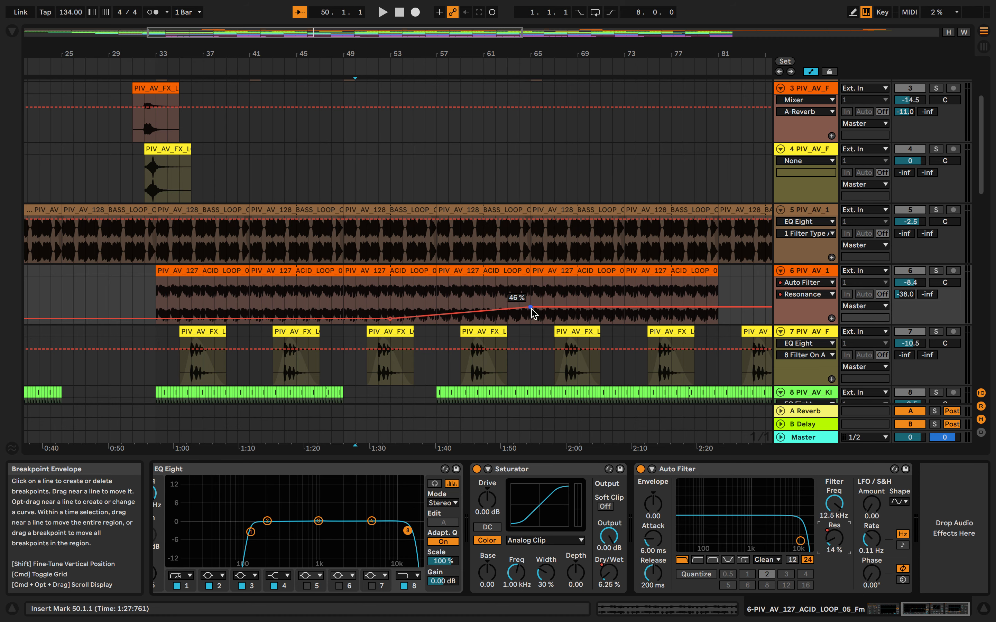
click(410, 296)
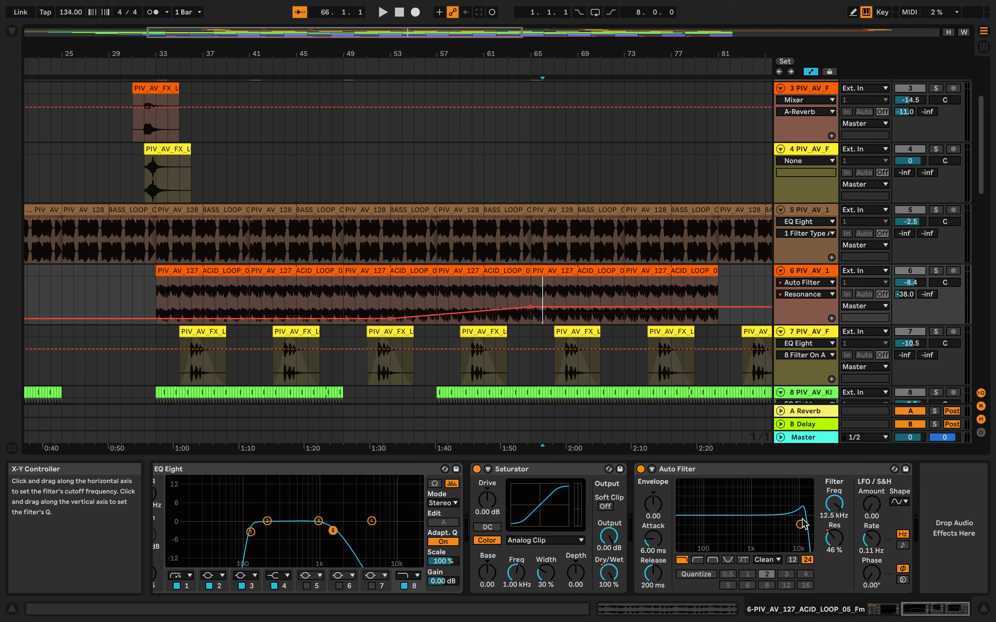
Hide the automation lanes and bring the whole arrangement with its Changes markers into view
key(minus)
key(minus)
key(minus)
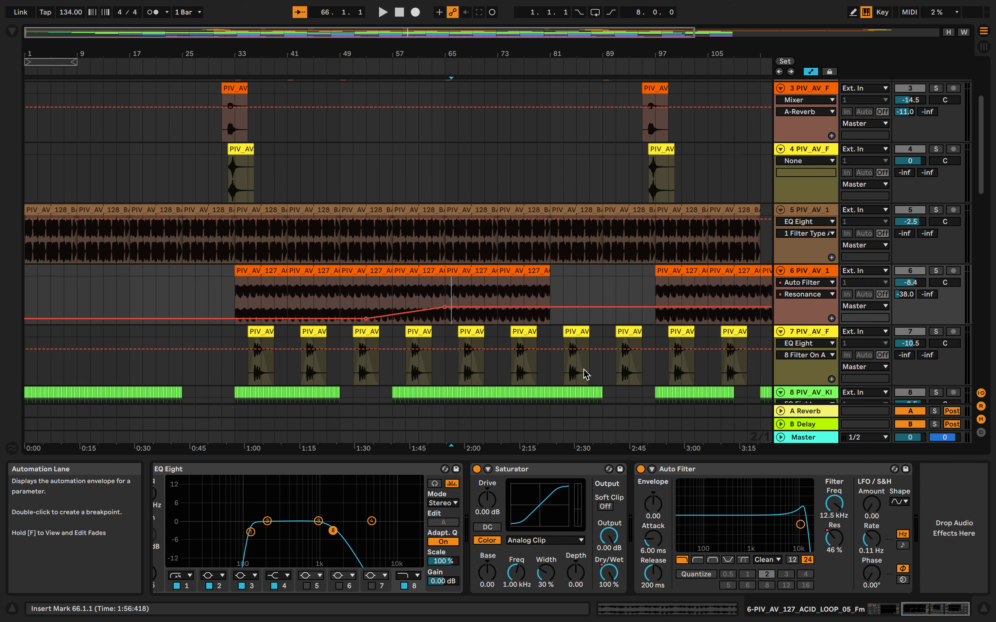
click(810, 72)
scroll(542, 272, down, 2)
scroll(544, 274, up, 5)
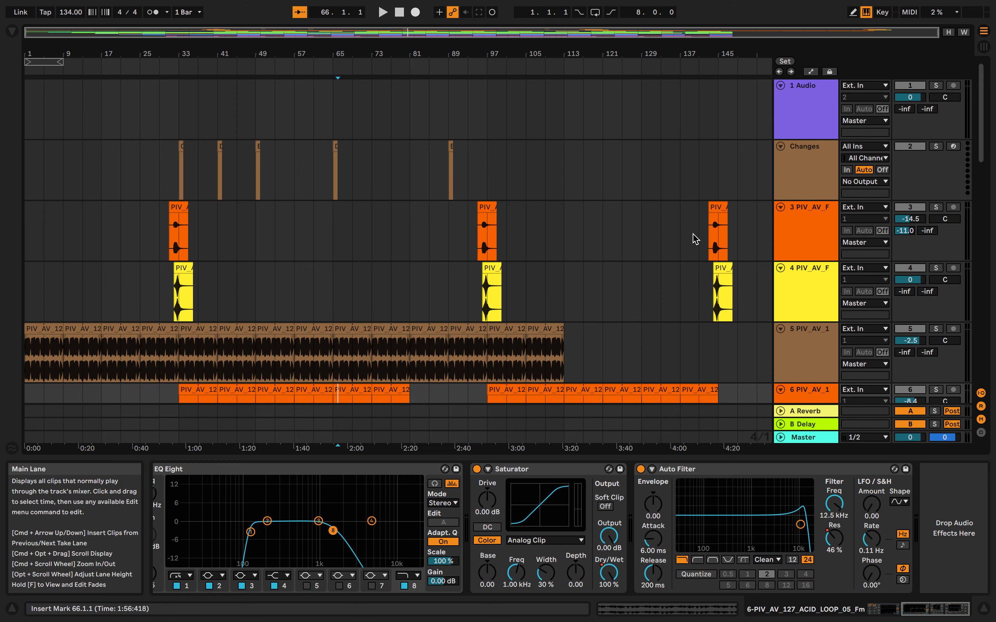
Solo the phone call FX track 3 and play its clip from bar 31
click(777, 244)
scroll(382, 275, up, 5)
scroll(381, 274, left, 15)
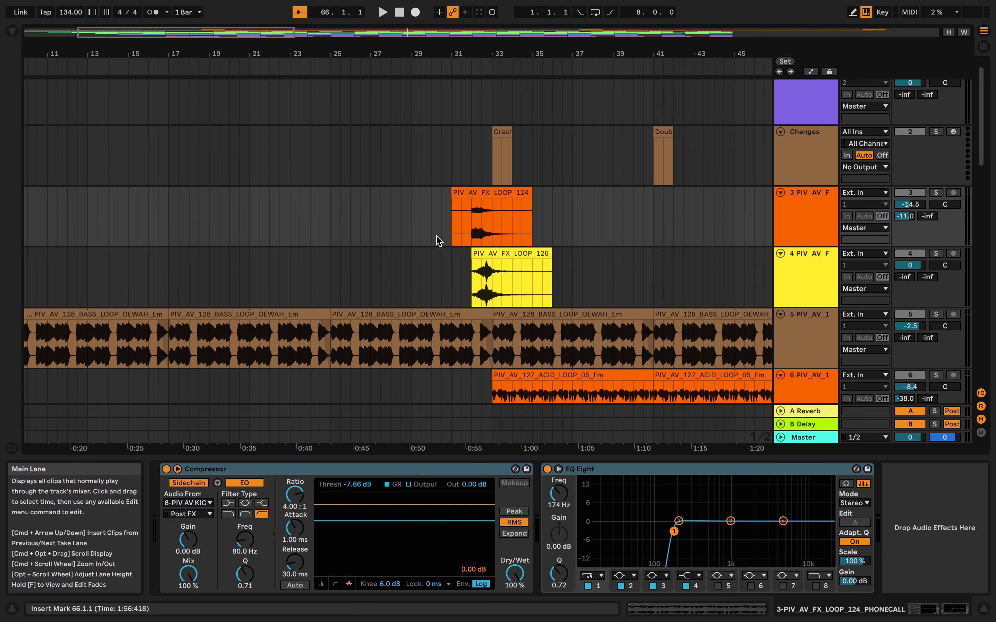
click(935, 193)
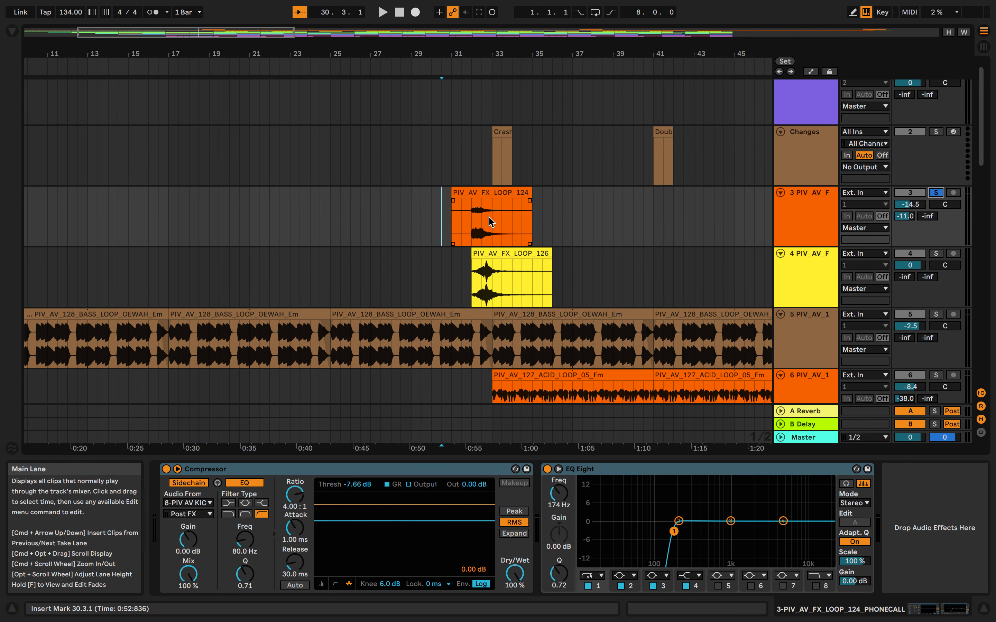
click(452, 219)
key(space)
scroll(481, 237, up, 4)
scroll(479, 238, up, 1)
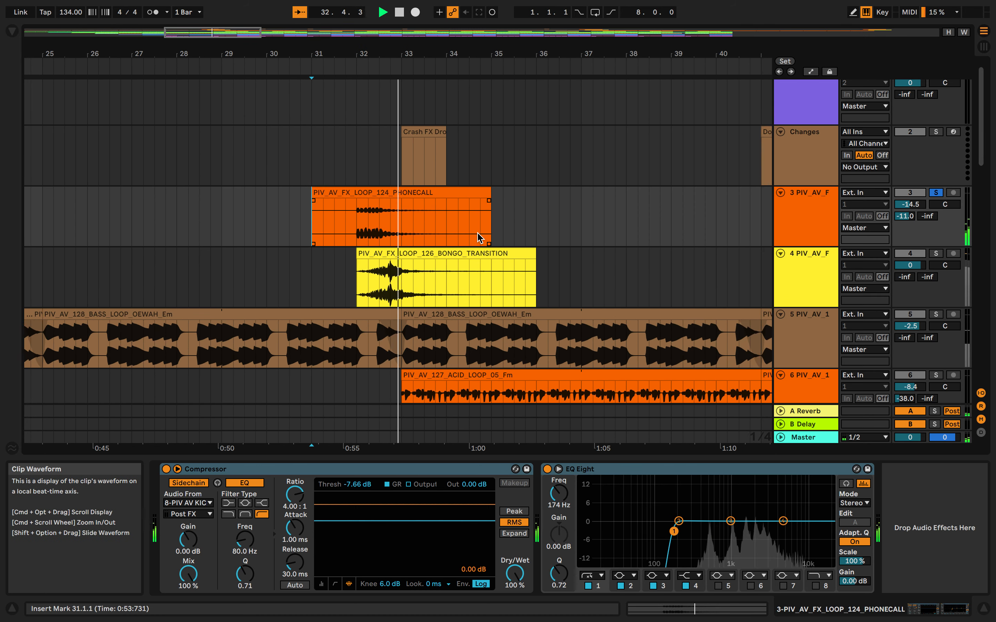
Solo the bongo transition track 4, audition its clip from bar 32, and return the solo to track 3
click(935, 254)
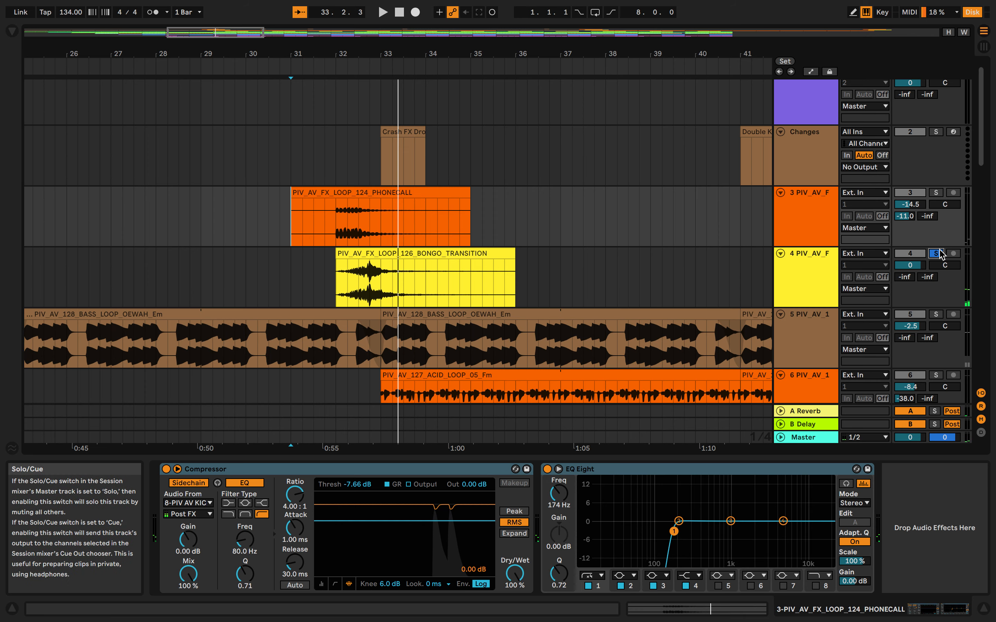
click(341, 295)
key(space)
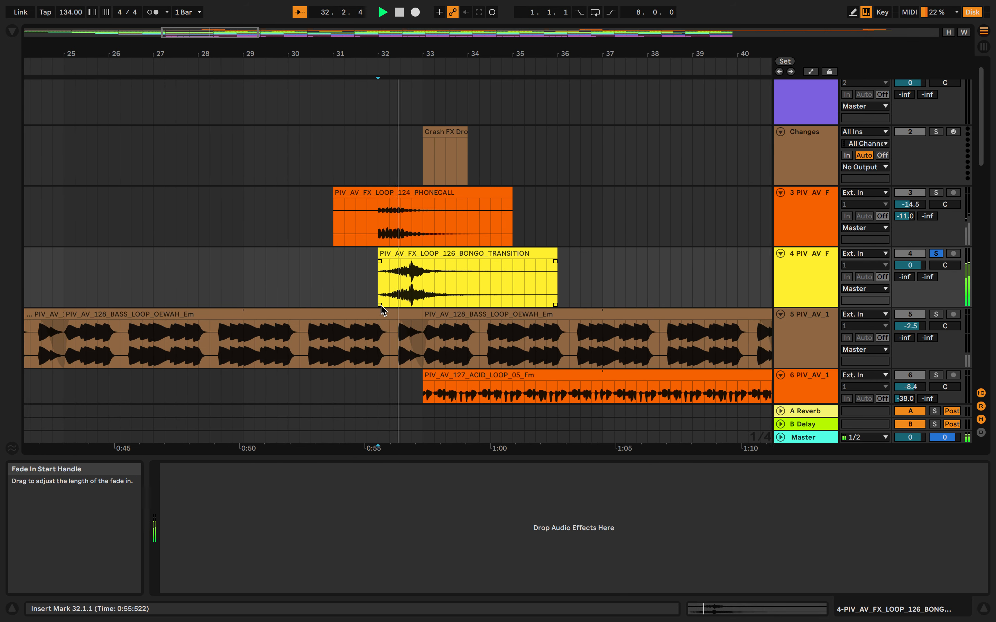
key(space)
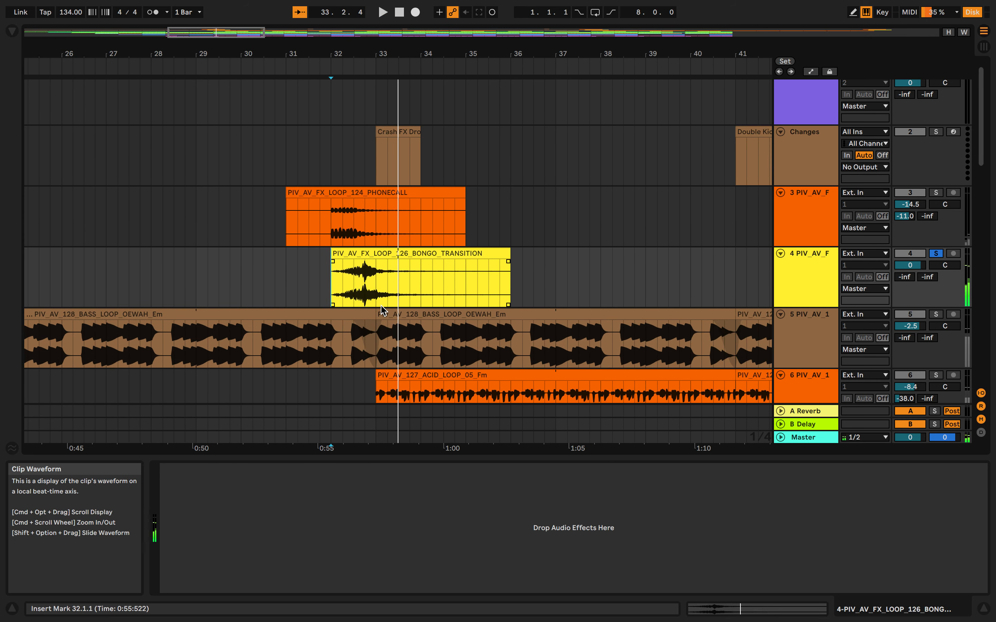
click(936, 193)
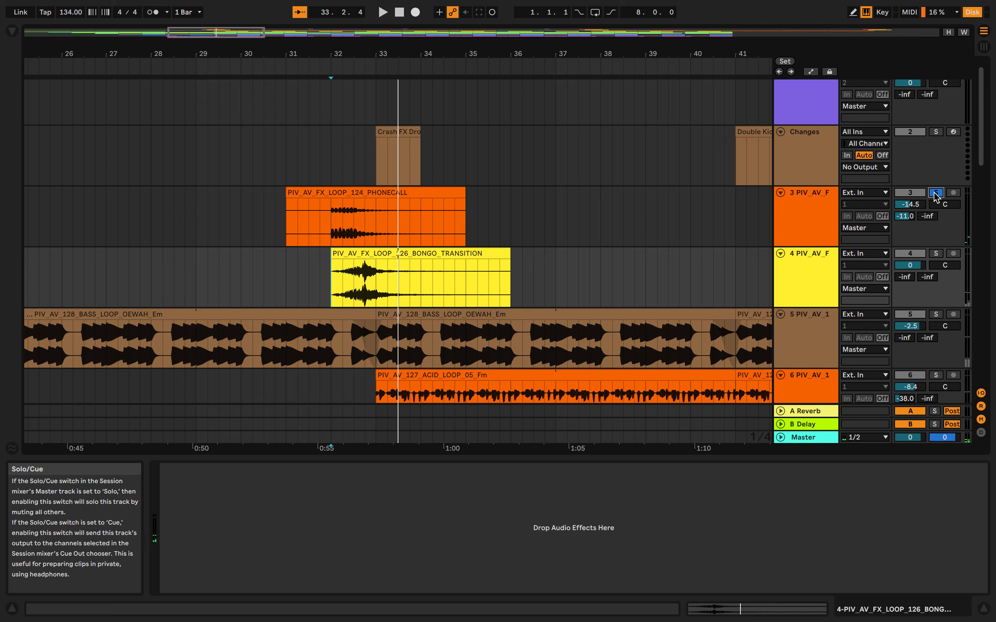
Add track 4 to the track 3 solo and play both transition FX clips together from bar 31
click(936, 254)
click(289, 223)
key(space)
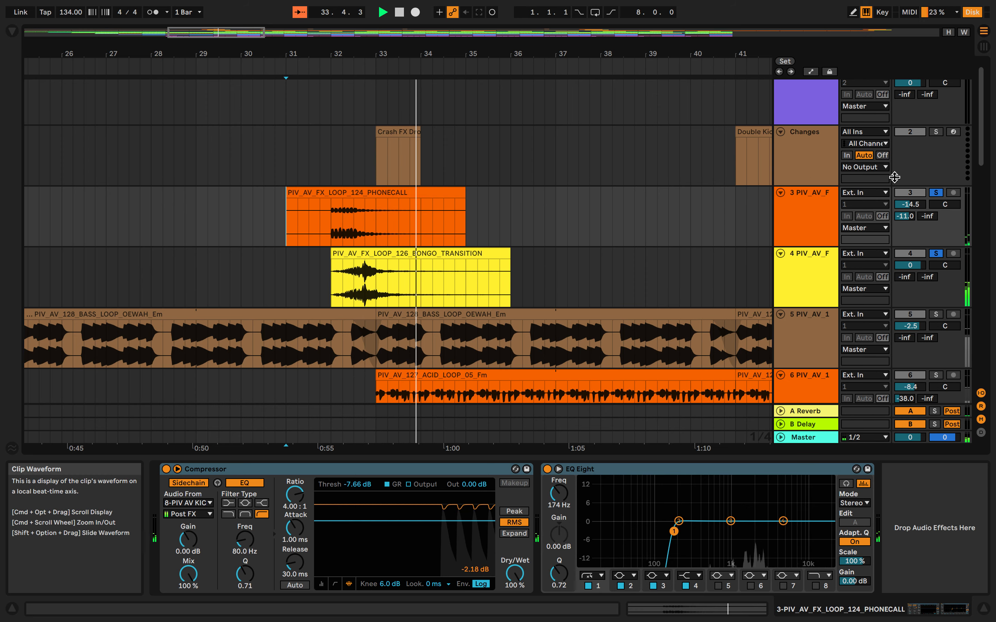
key(space)
Clear the solos on tracks 3 and 4 and play the transition in the full mix from bar 31.2
click(936, 194)
click(302, 225)
key(space)
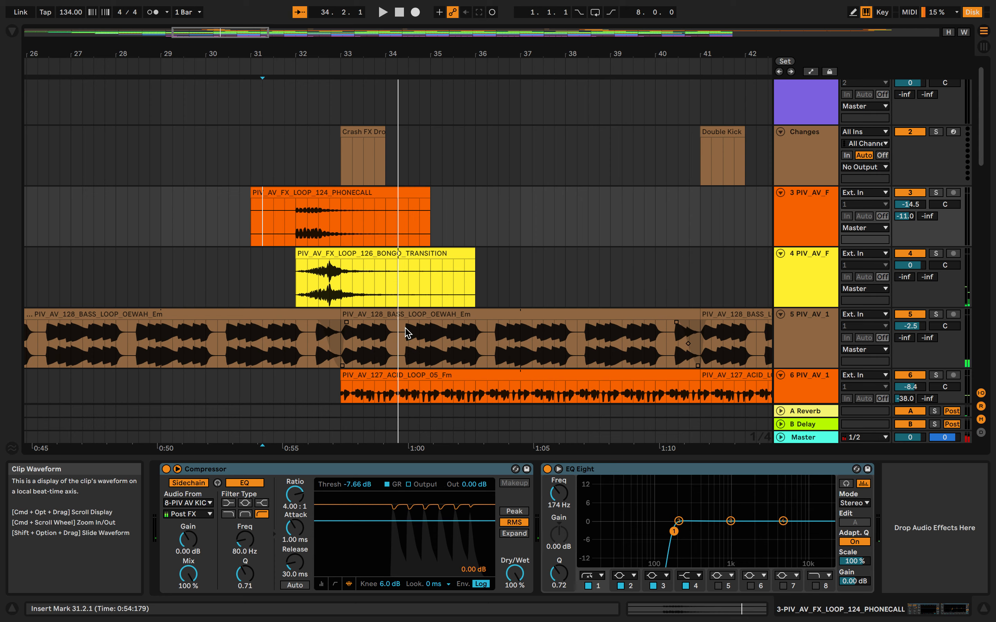
Solo the bass loop track 5 and play it from bar 1
ctrl+scroll(407, 331, down, 2)
scroll(407, 329, up, 3)
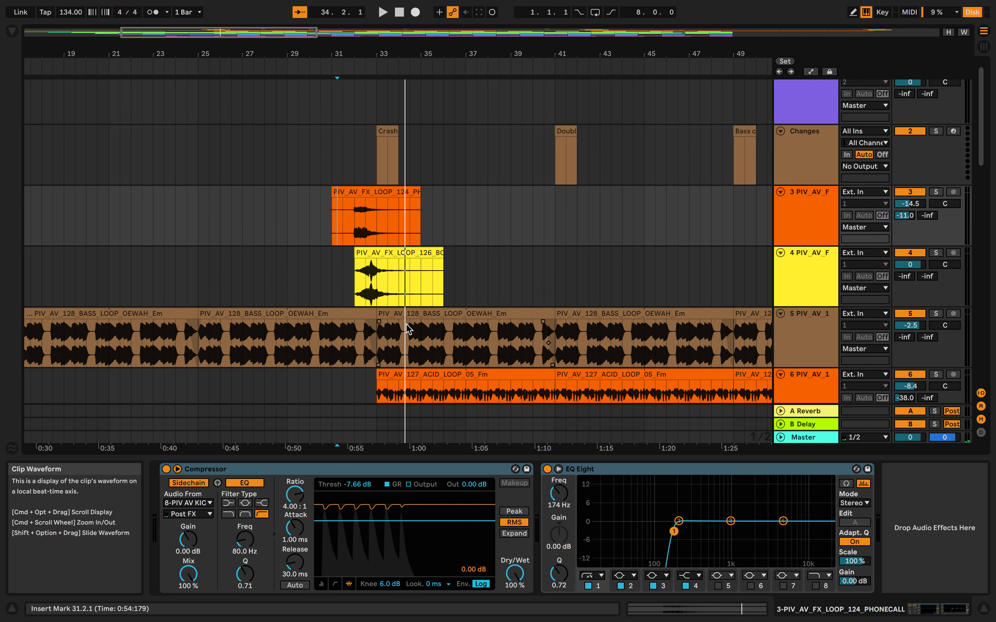
scroll(407, 329, left, 3)
scroll(408, 330, down, 1)
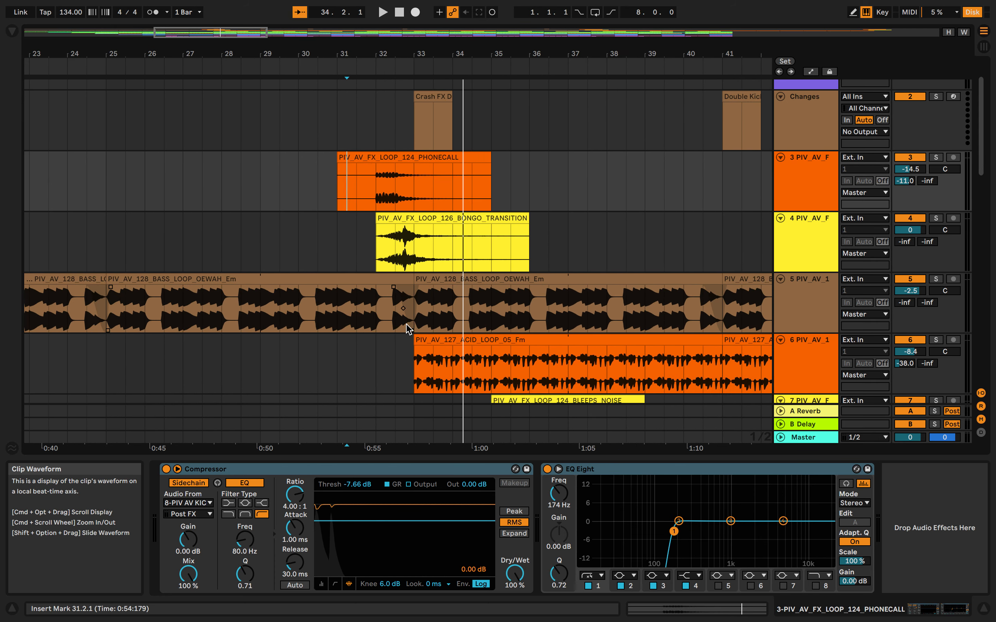
scroll(452, 296, left, 20)
scroll(500, 262, down, 1)
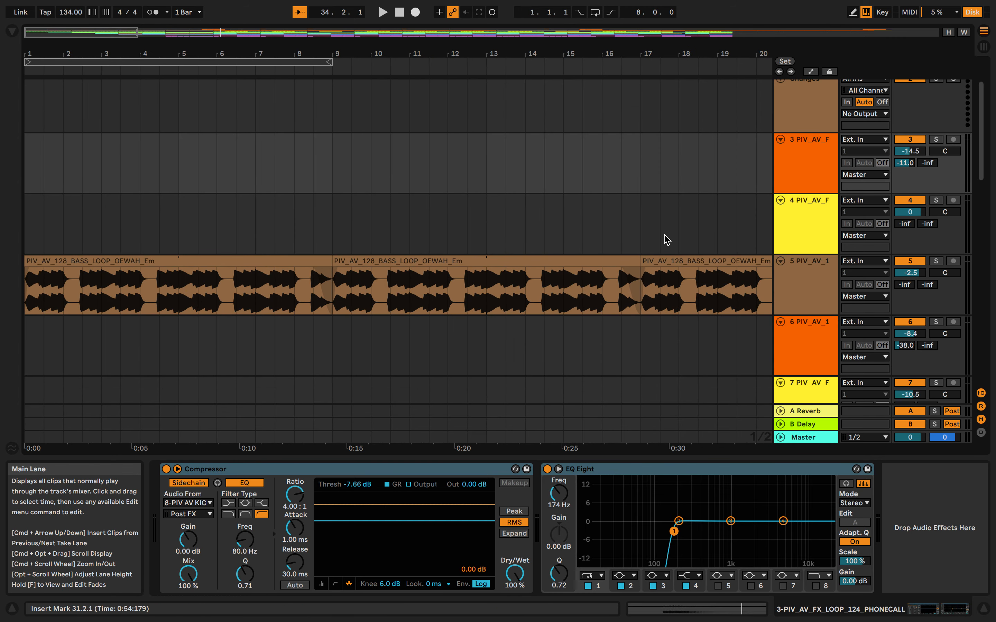
click(938, 262)
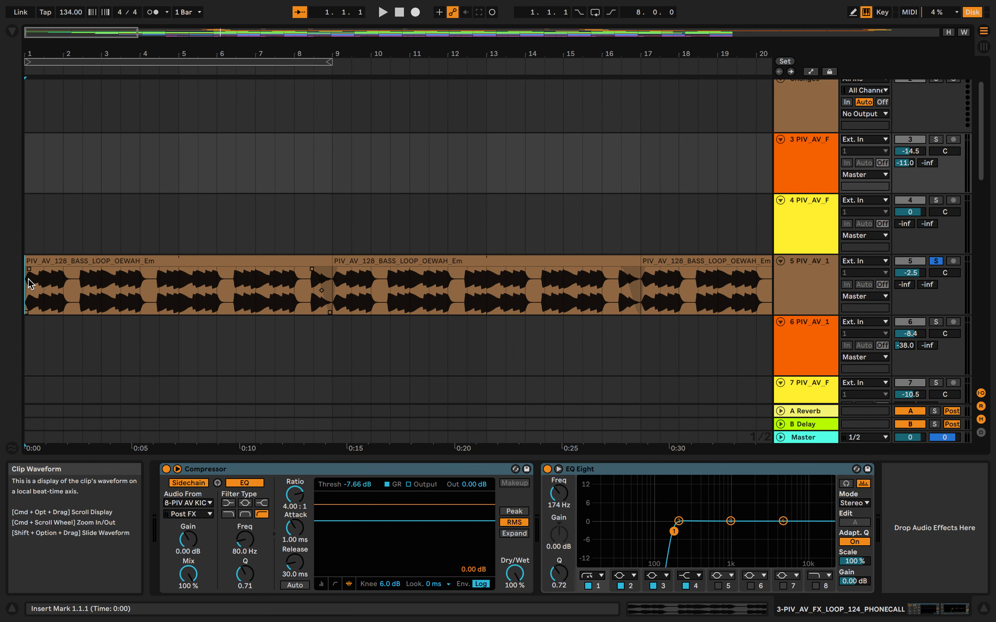
key(space)
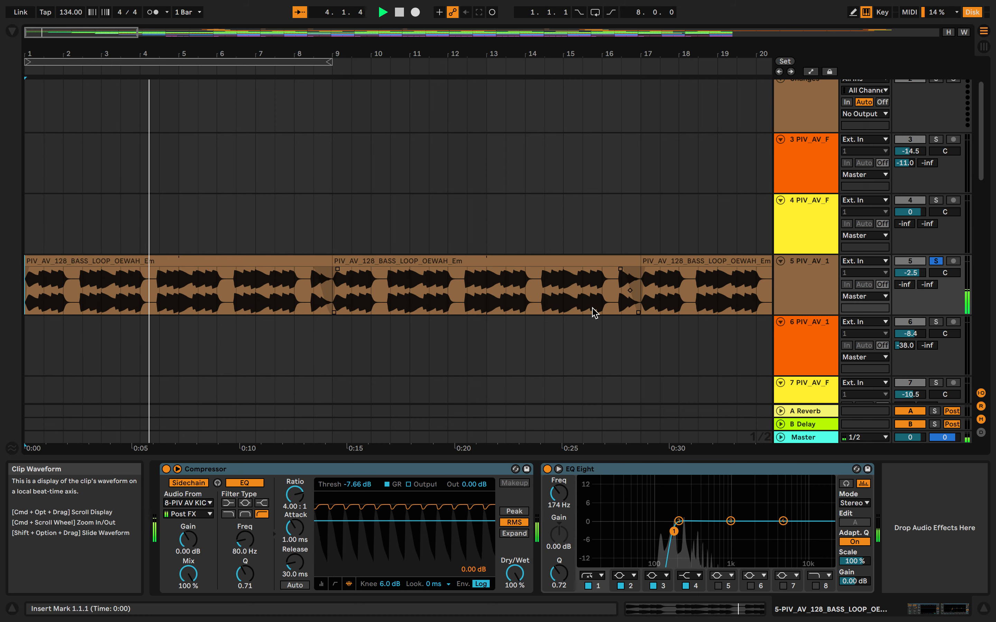
key(space)
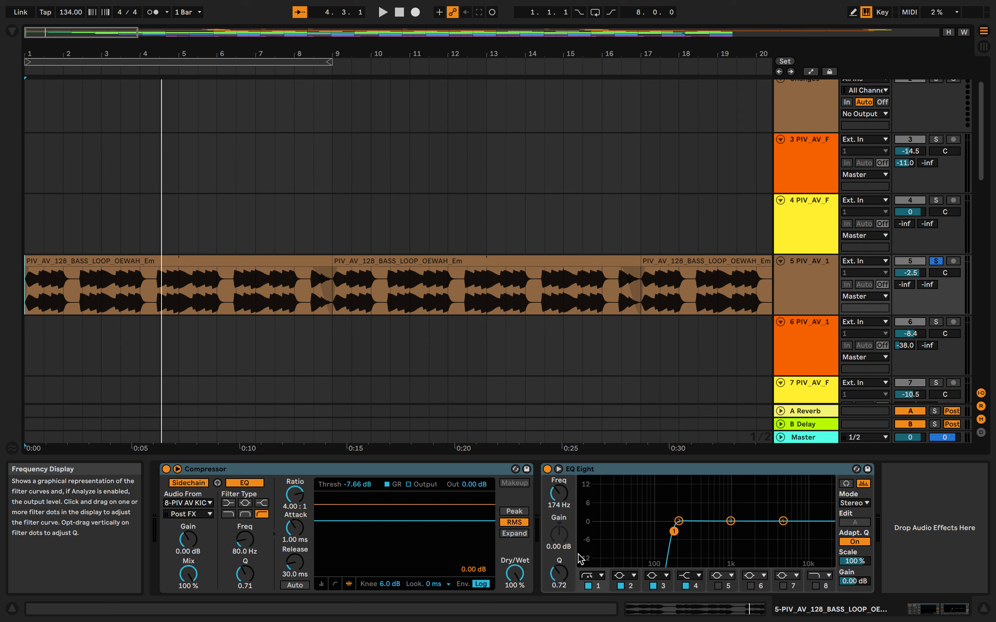
Replay the soloed bass from bar 1 while examining its sidechain Compressor and EQ Eight
key(space)
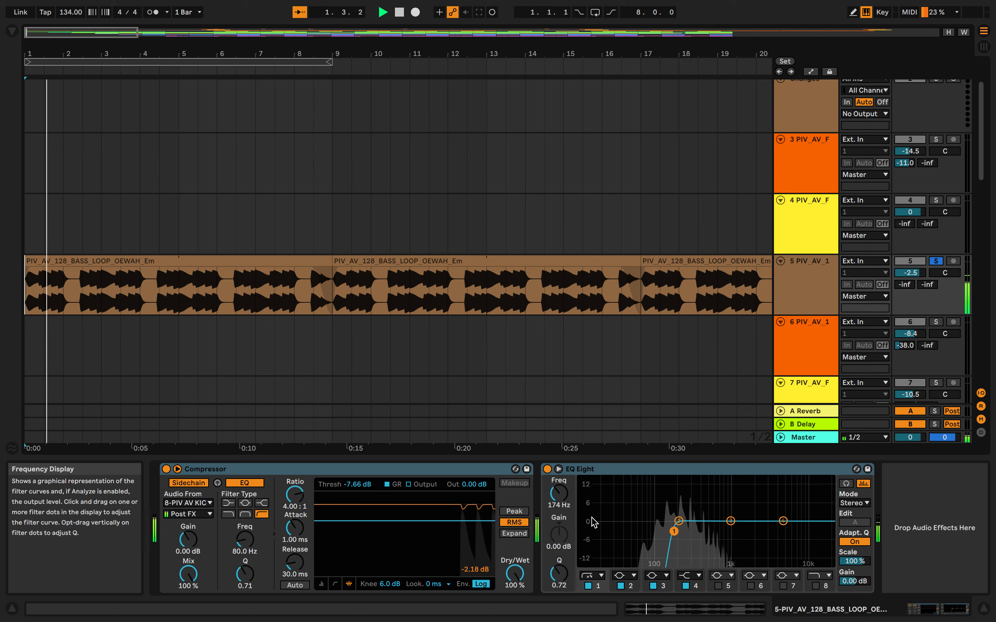
key(space)
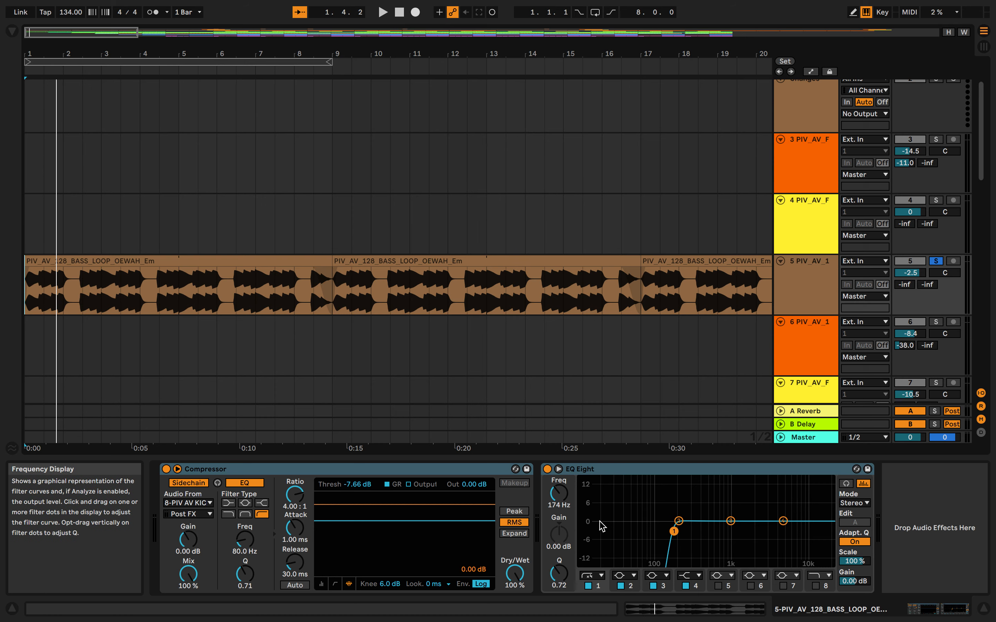
scroll(426, 329, down, 1)
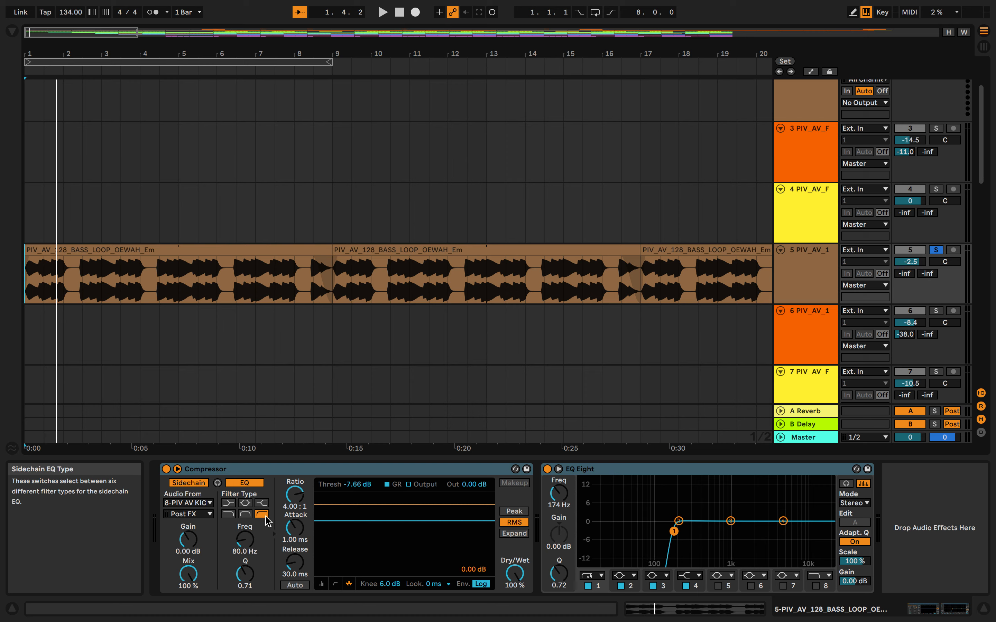
key(space)
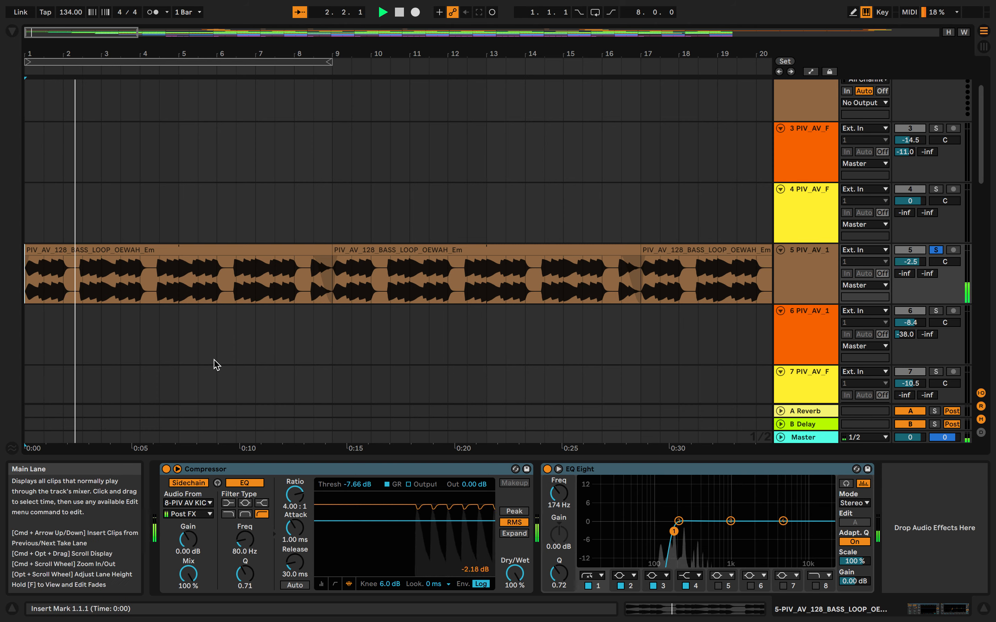
key(space)
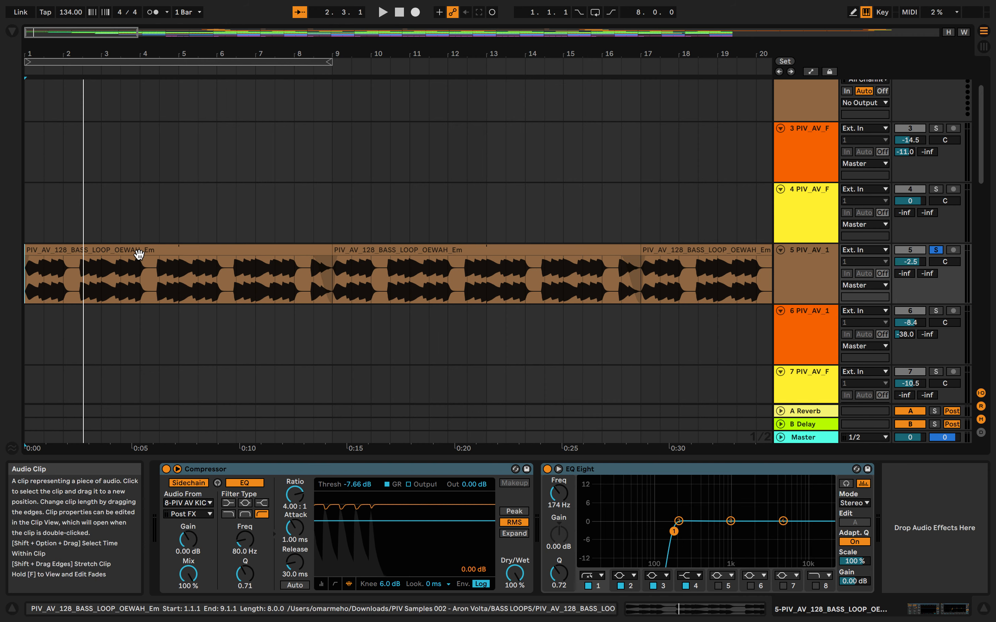
Inspect the fades on the track 5 bass clips and play the first clip's start from bar 1
scroll(146, 286, down, 10)
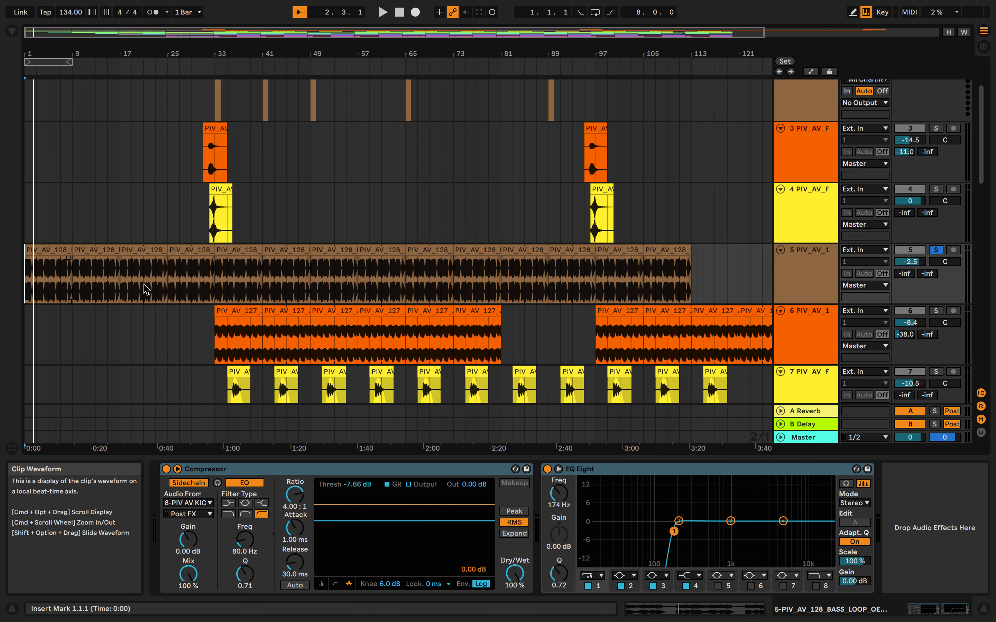
scroll(147, 285, down, 3)
scroll(147, 284, up, 8)
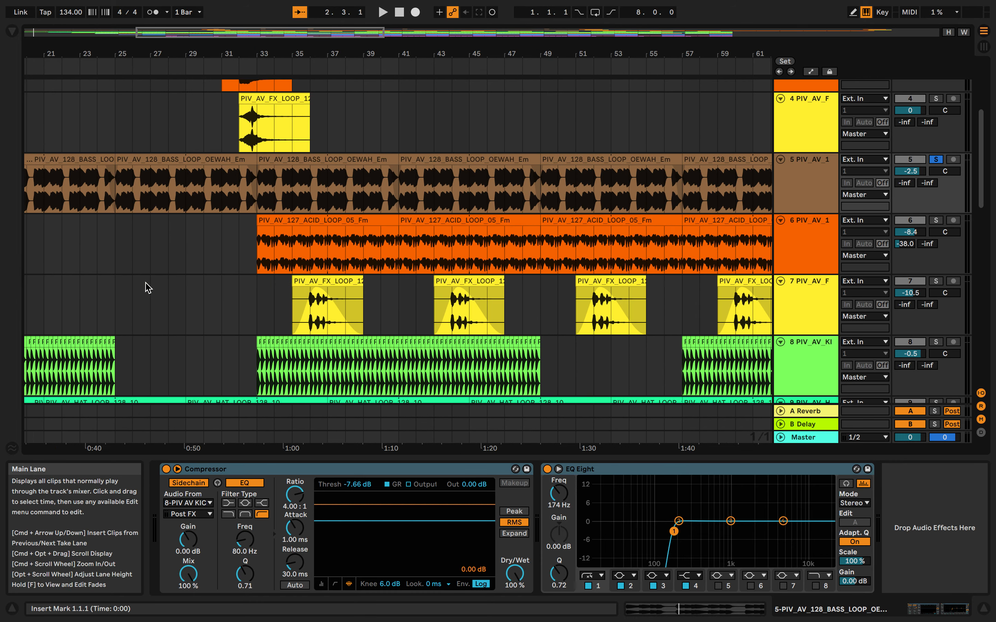
scroll(77, 222, up, 10)
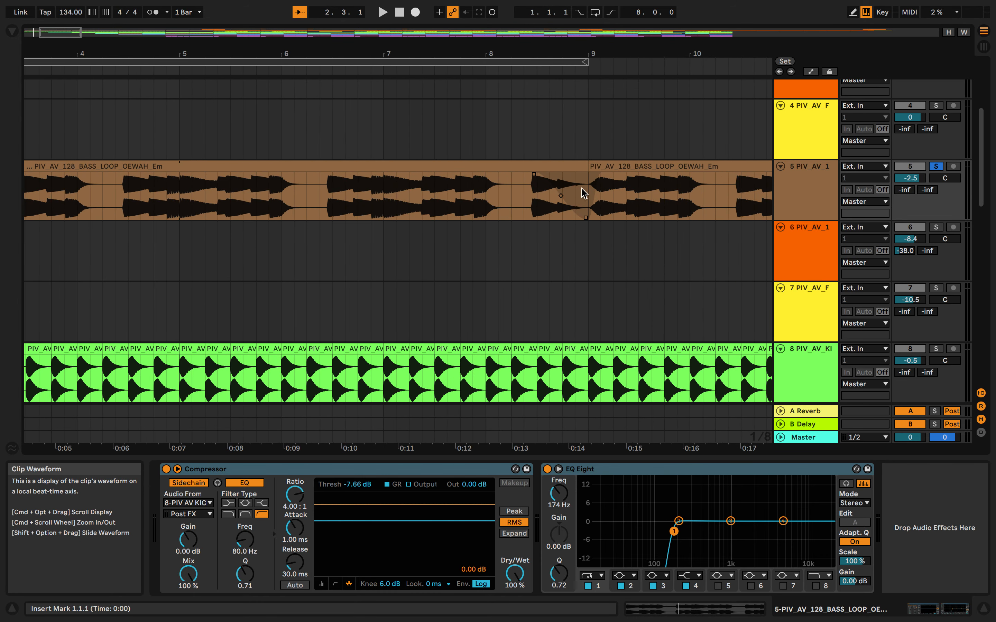
scroll(507, 197, left, 5)
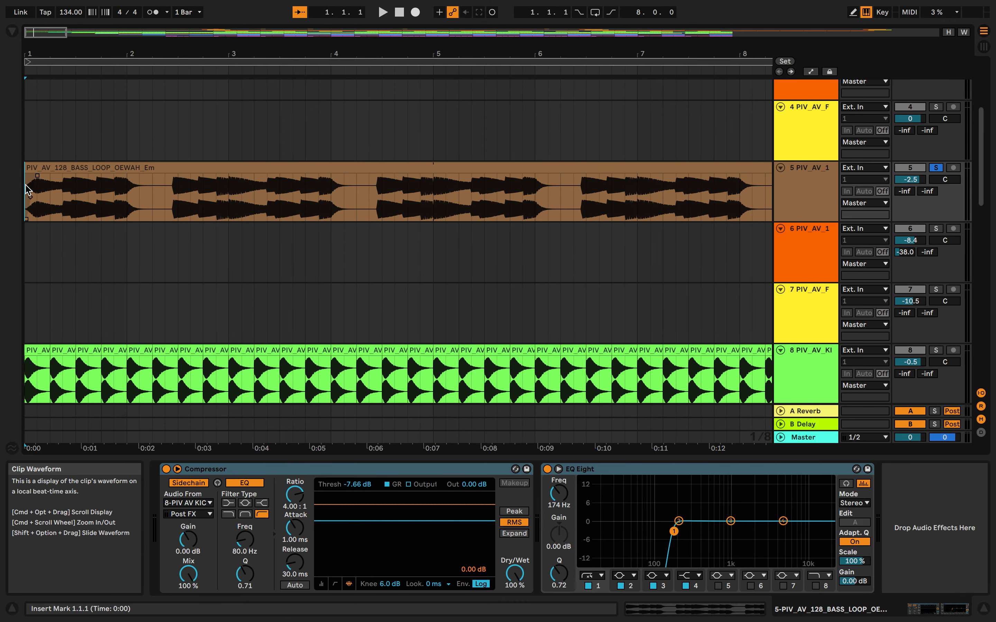
key(space)
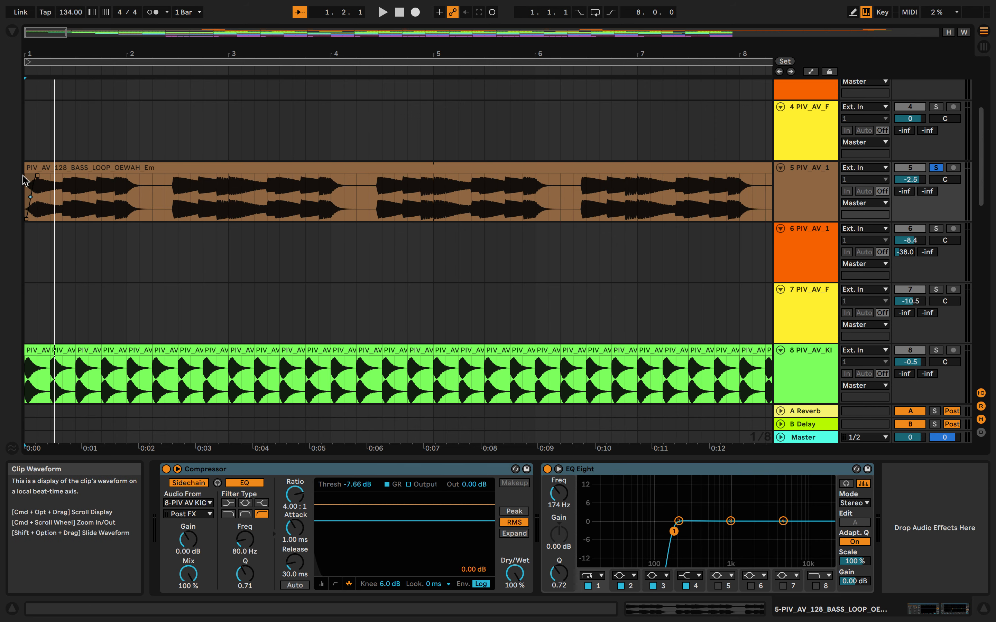
Play the bass fade from bar 8 across the clip boundary at bar 9
scroll(125, 189, up, 2)
scroll(125, 188, right, 10)
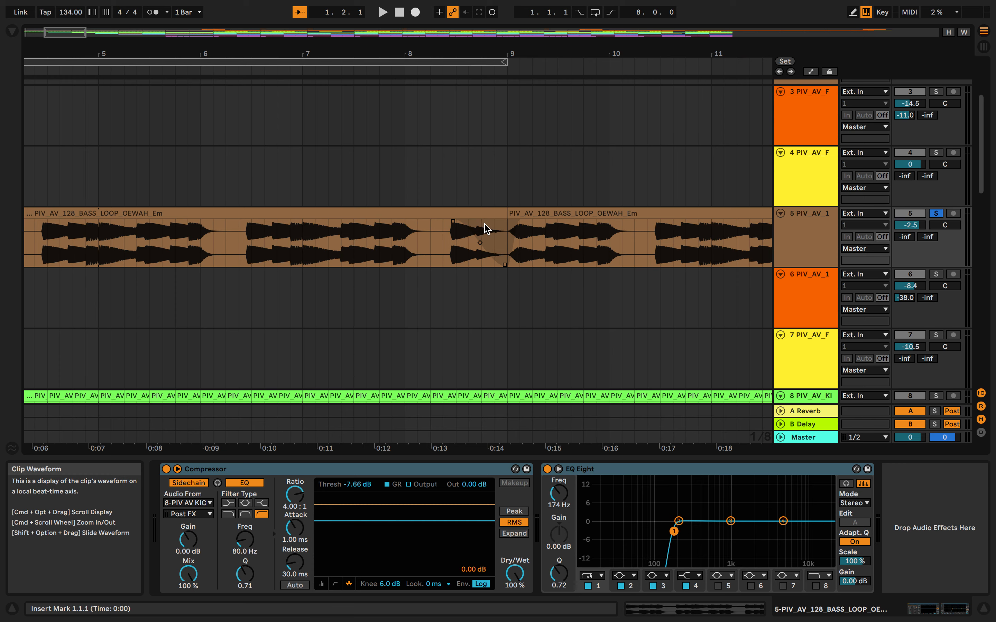
click(413, 233)
key(space)
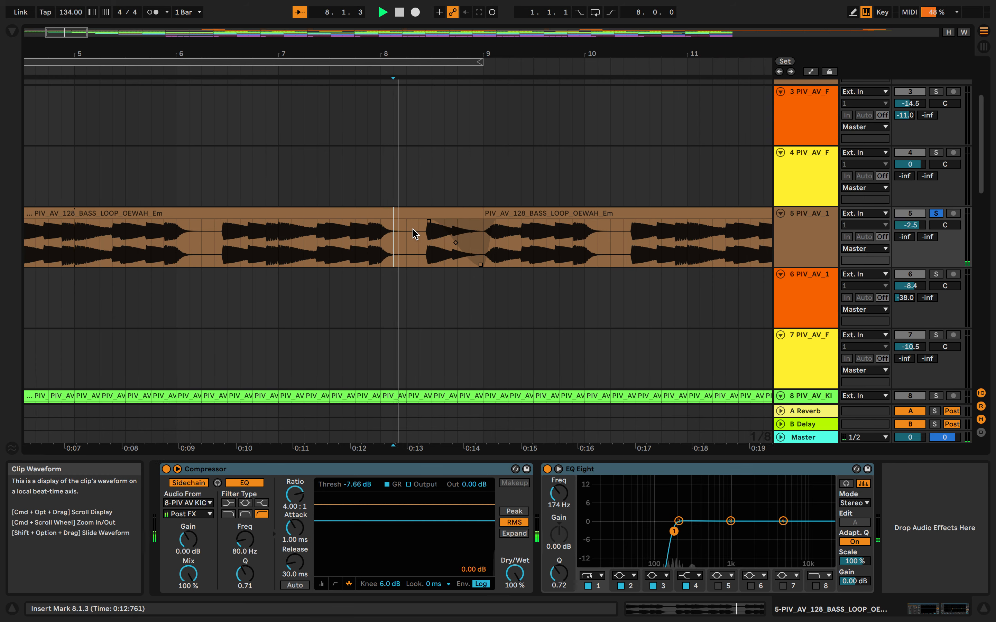
key(space)
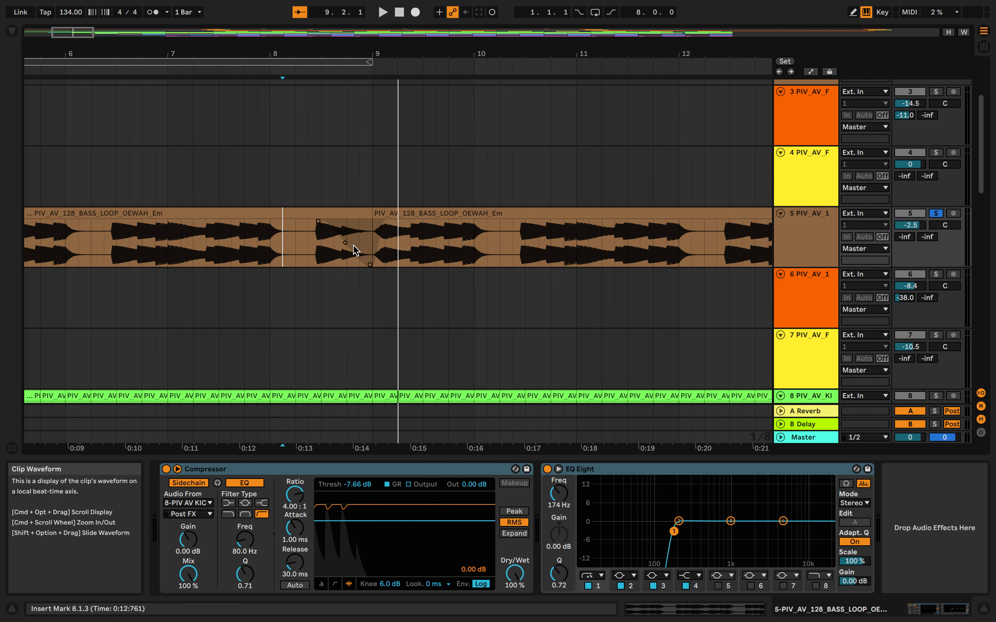
Mark out the empty stretch of track 5 after the last bass clip, from bar 113 to 157, then clear the selection
scroll(353, 246, down, 8)
scroll(355, 250, down, 6)
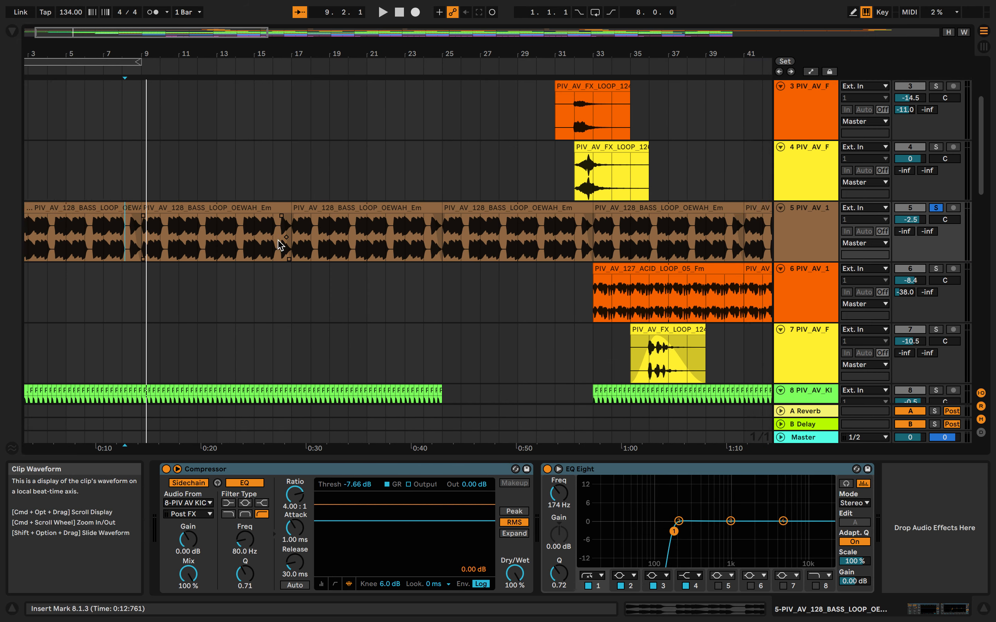
scroll(571, 232, down, 2)
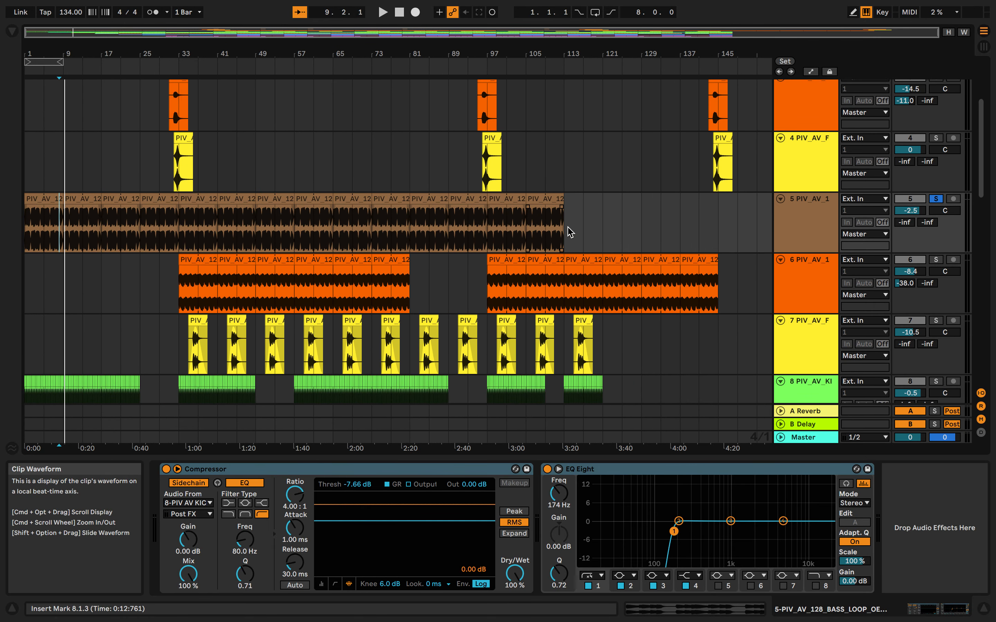
drag(569, 211, 767, 212)
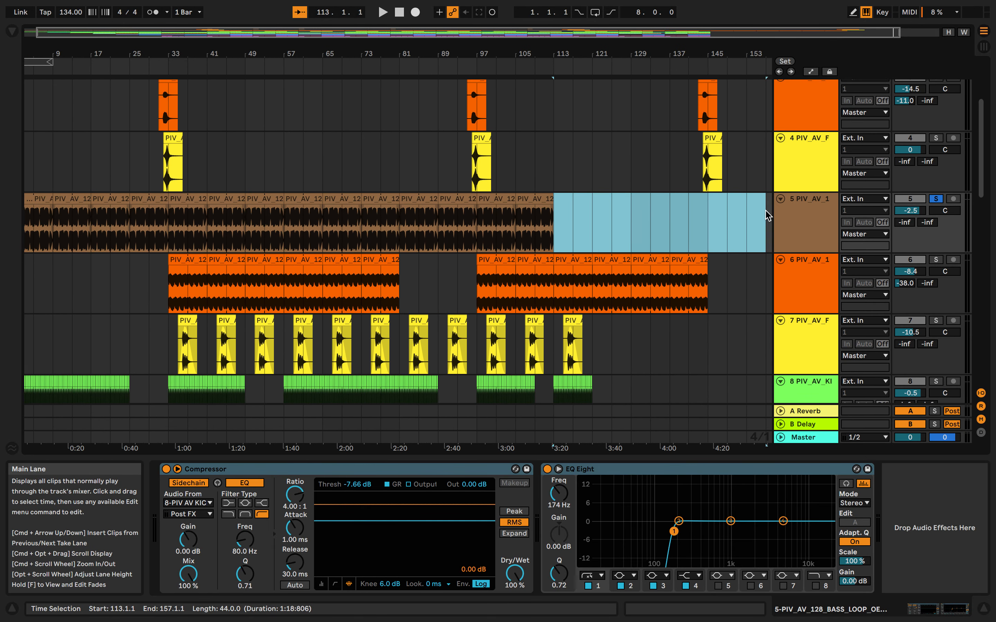
click(766, 212)
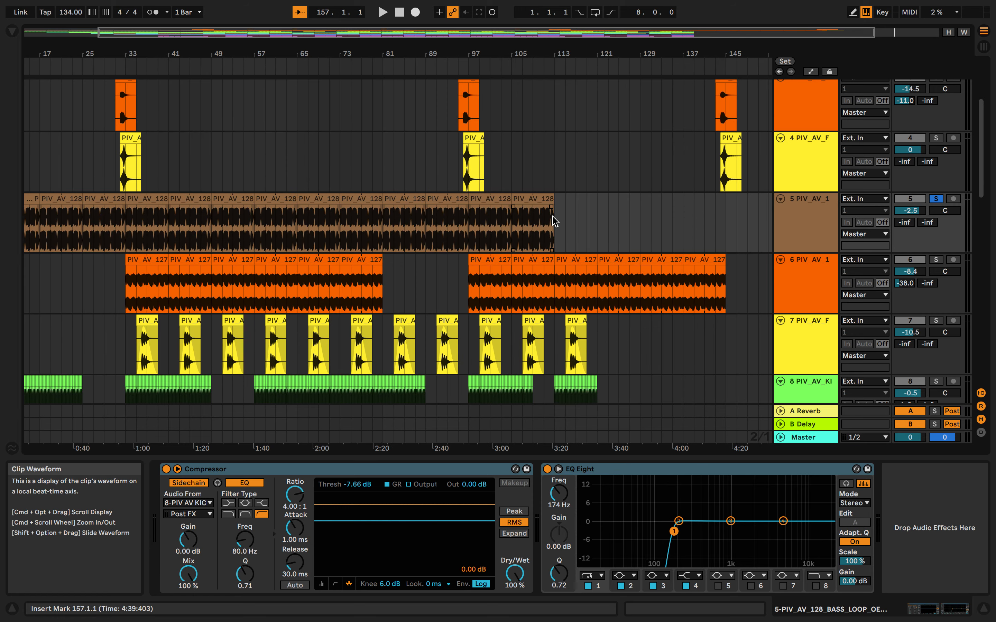
Select and solo the acid loop track 6 and play it from its first clip at bar 33
scroll(552, 221, up, 5)
scroll(553, 221, down, 3)
scroll(553, 222, left, 3)
scroll(552, 221, up, 1)
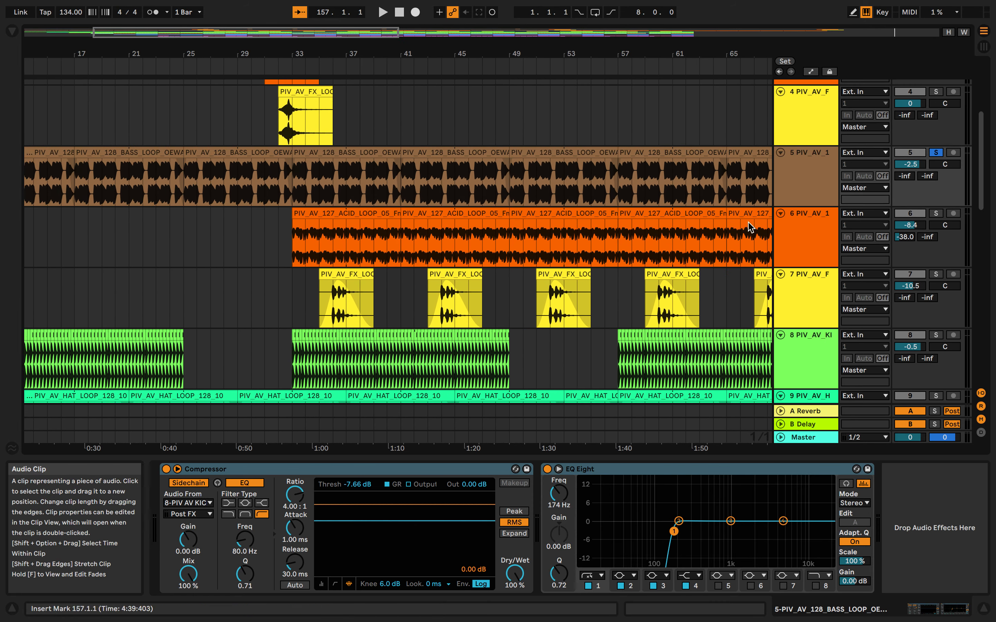
click(829, 226)
click(936, 214)
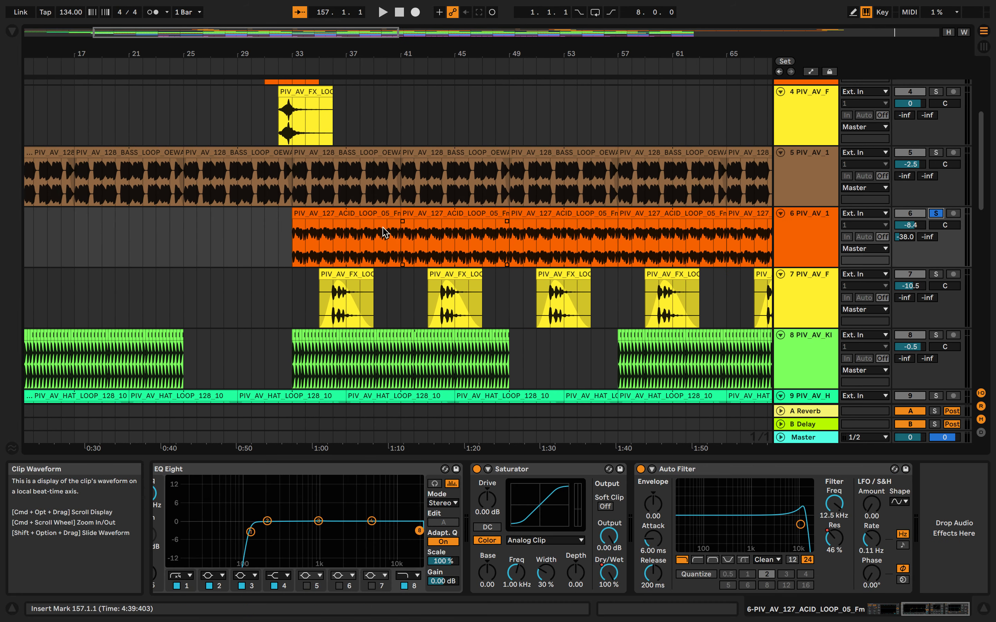
click(293, 247)
key(space)
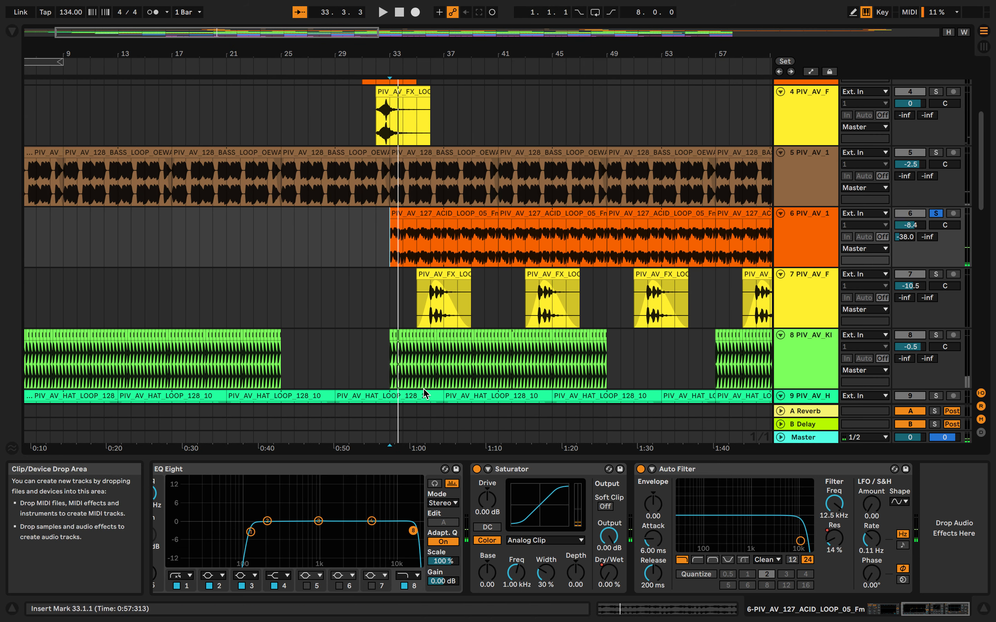
Review track 6's device chain and show the Saturator's Dry/Wet automation across the arrangement
scroll(295, 512, left, 10)
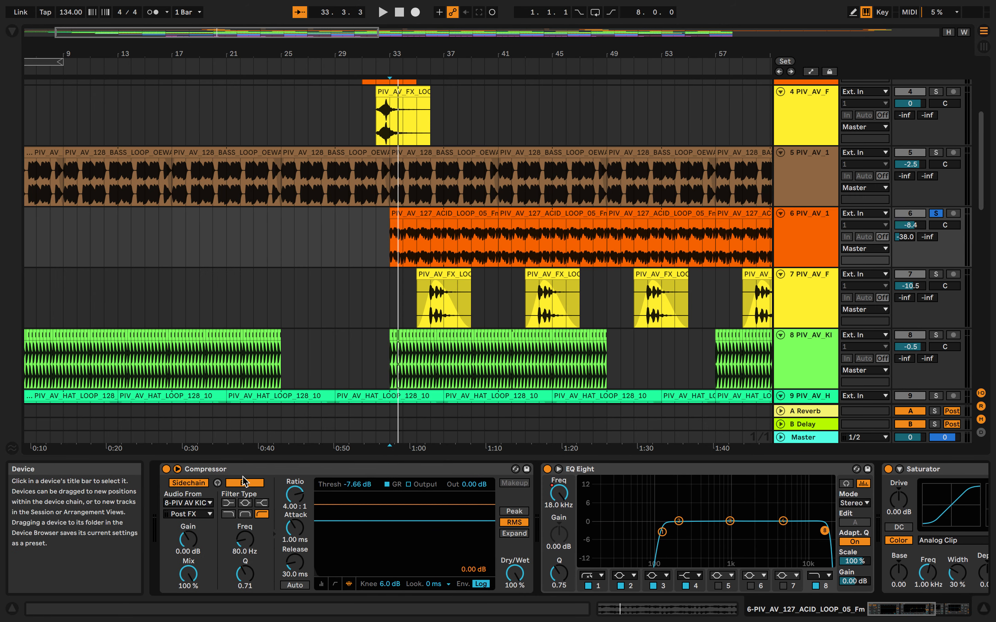
scroll(311, 522, right, 5)
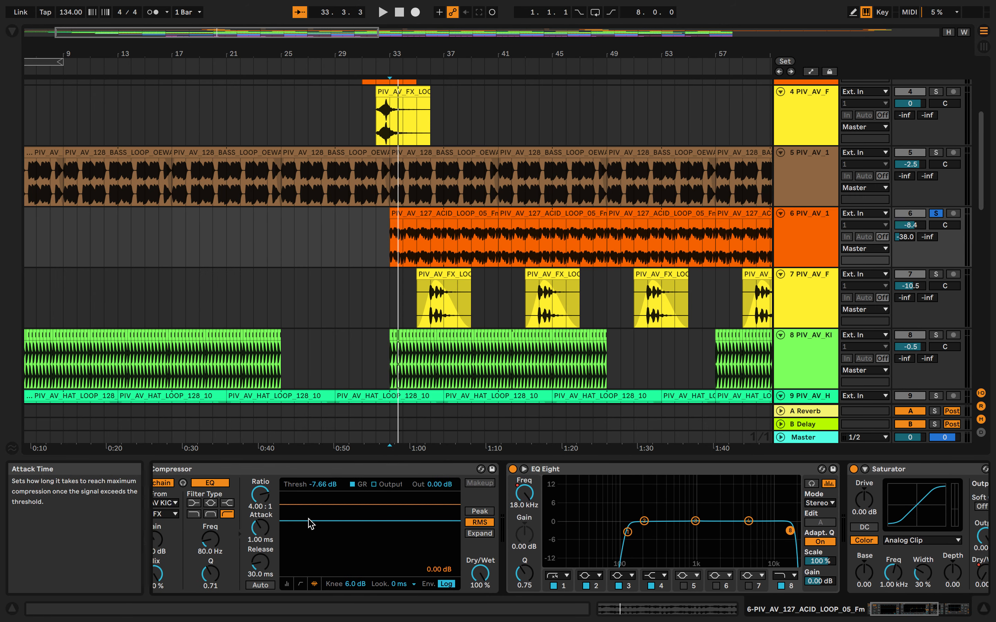
scroll(311, 523, right, 14)
right_click(675, 499)
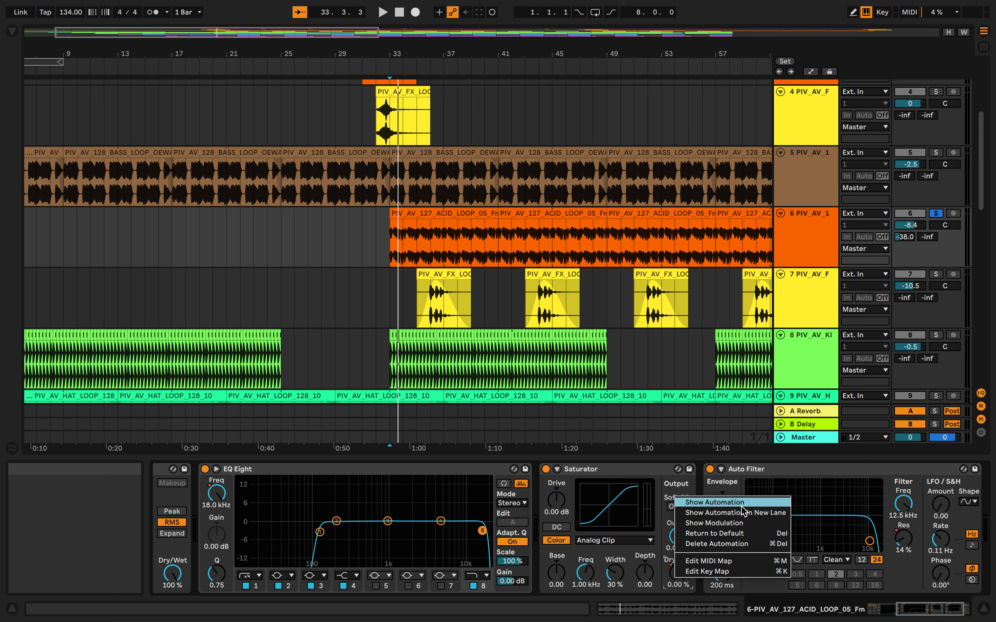
click(742, 508)
key(minus)
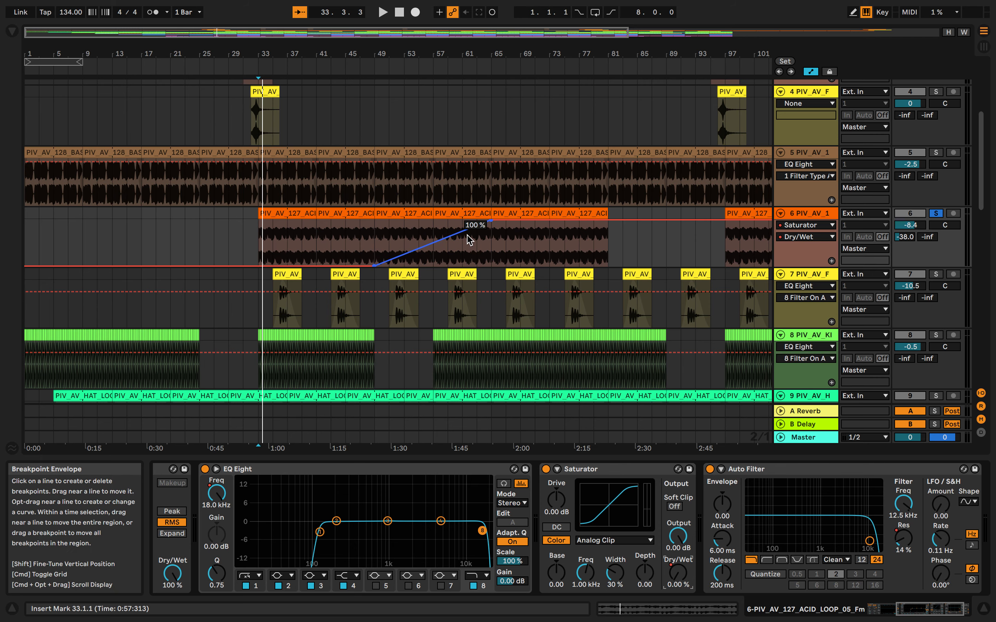
Audition the soloed acid loop at two points along the rising Saturator Dry/Wet ramp between bars 49 and 65
click(392, 230)
key(space)
click(433, 231)
key(space)
key(space)
Play the acid loop from bar 65, at the top of the Saturator Dry/Wet ramp, and review the surrounding arrangement
click(459, 249)
key(minus)
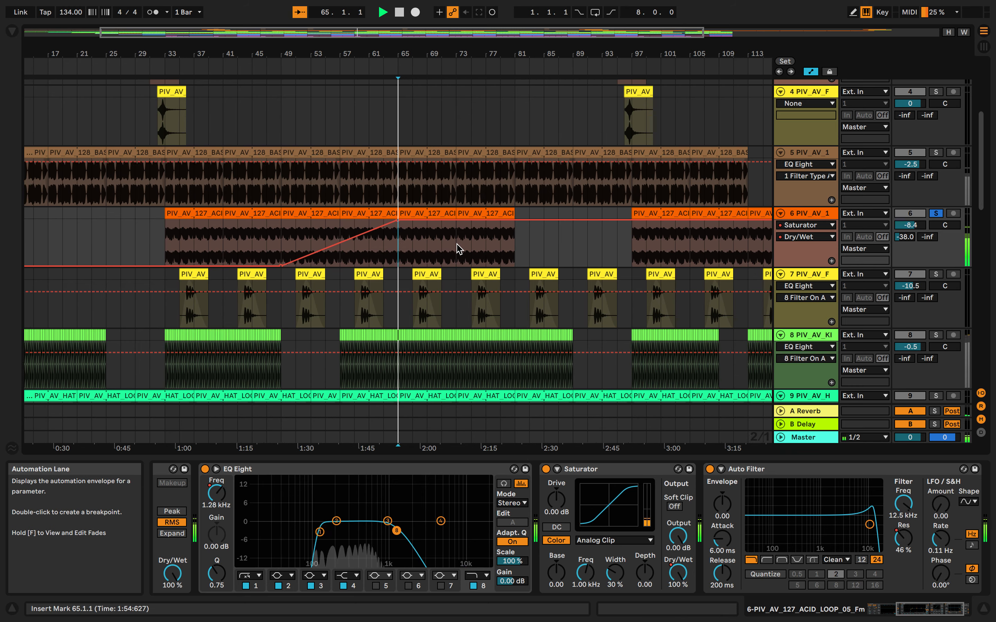
key(space)
key(space)
key(minus)
key(space)
scroll(459, 248, down, 3)
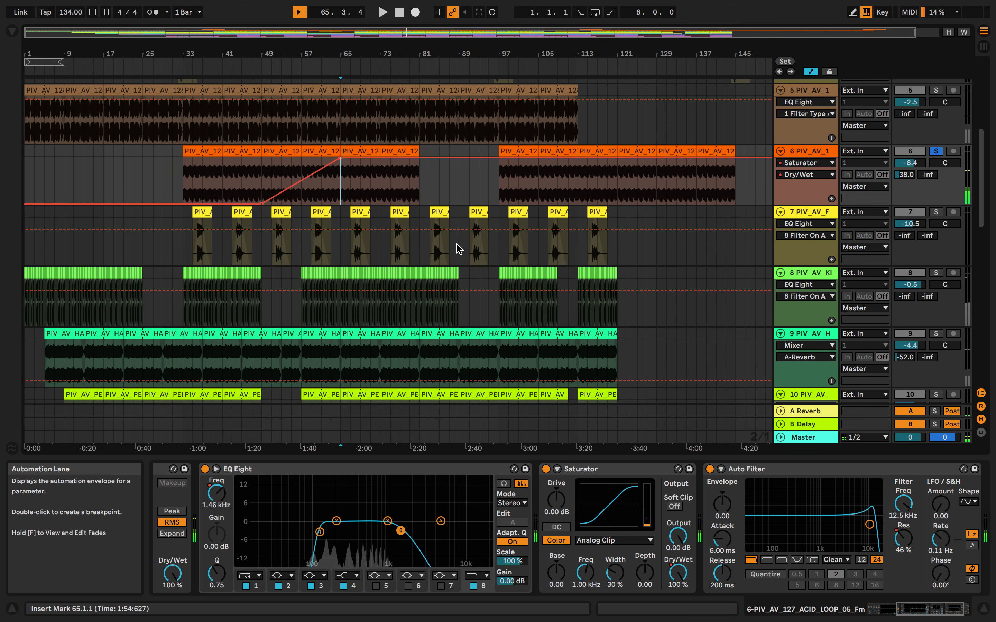
scroll(459, 249, up, 3)
scroll(568, 203, left, 5)
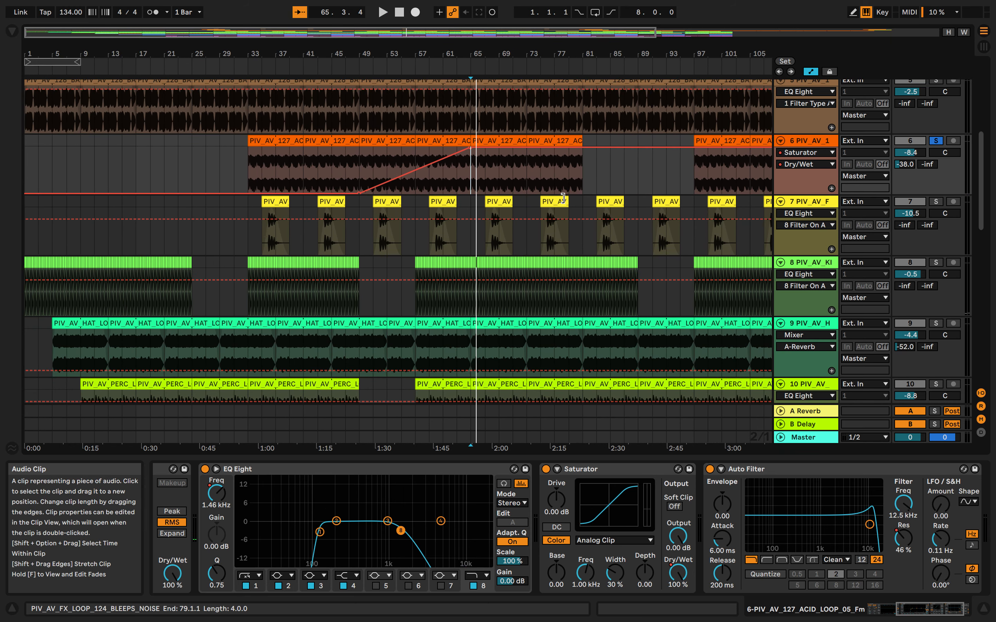
Play the soloed acid loop on track 6 from the start of its second section at bar 97
scroll(369, 238, up, 5)
scroll(370, 238, left, 5)
scroll(387, 237, left, 1)
key(minus)
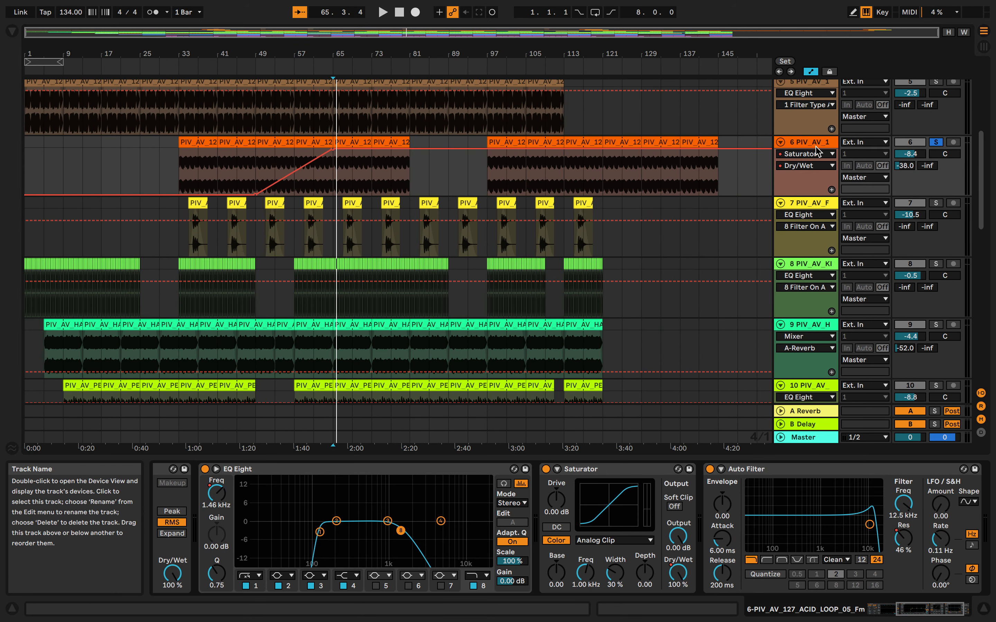
click(485, 172)
key(space)
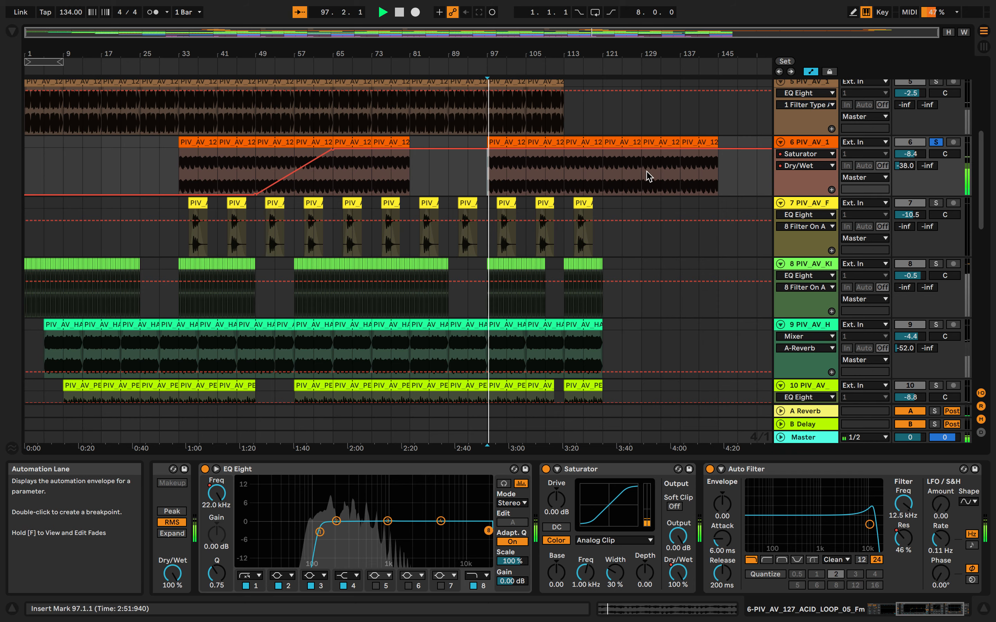
Audition the acid loop from bar 129, in the outro section where only its clips continue
click(644, 176)
key(plus)
key(plus)
key(plus)
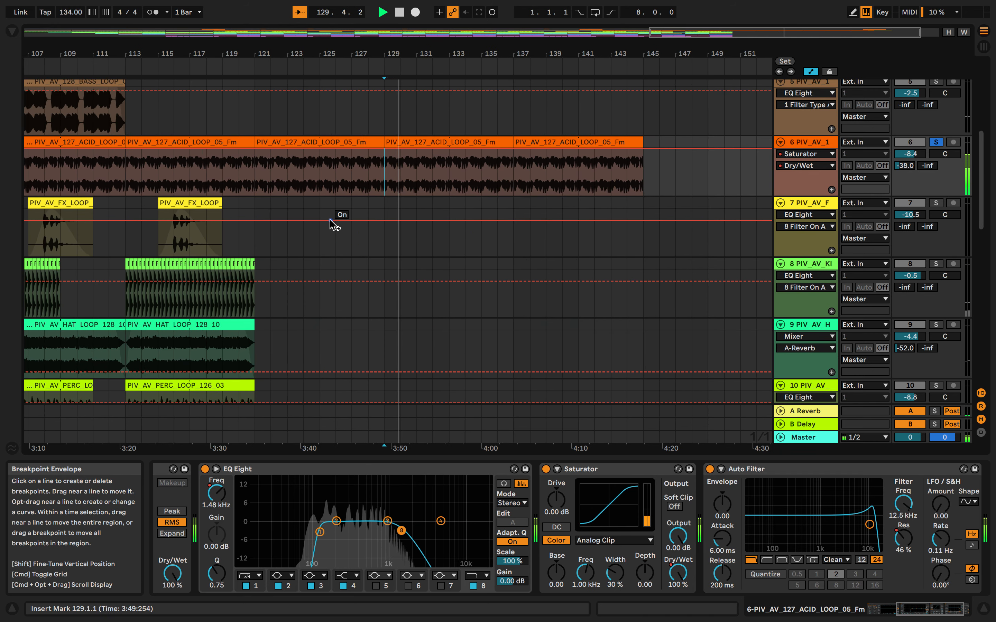
scroll(333, 225, left, 4)
key(space)
Review the earlier arrangement, replay the acid loop from bar 129 and turn off the solo on track 6
scroll(317, 551, left, 5)
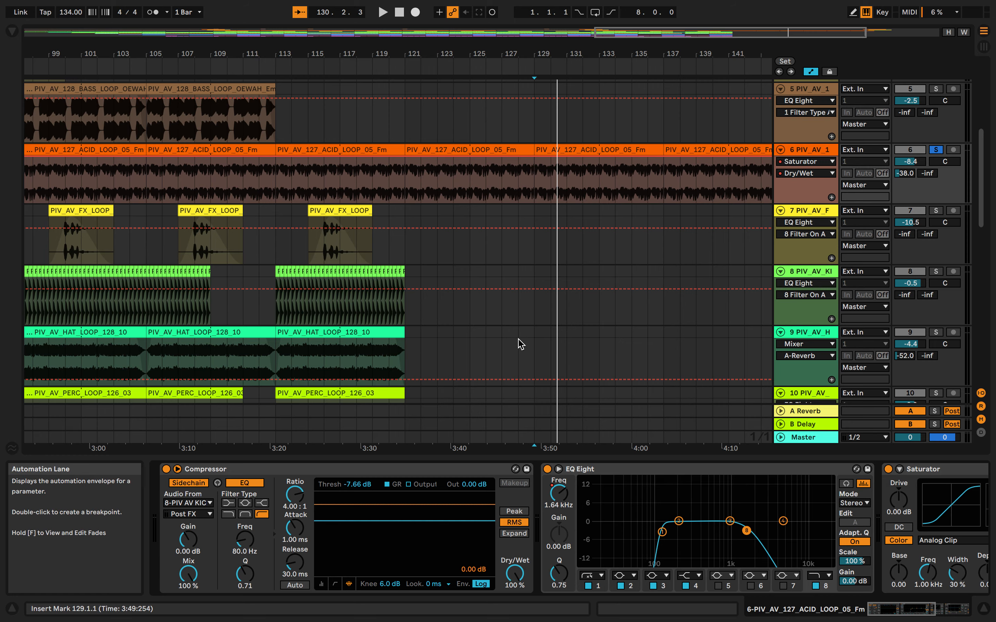
scroll(477, 328, left, 15)
scroll(477, 328, down, 1)
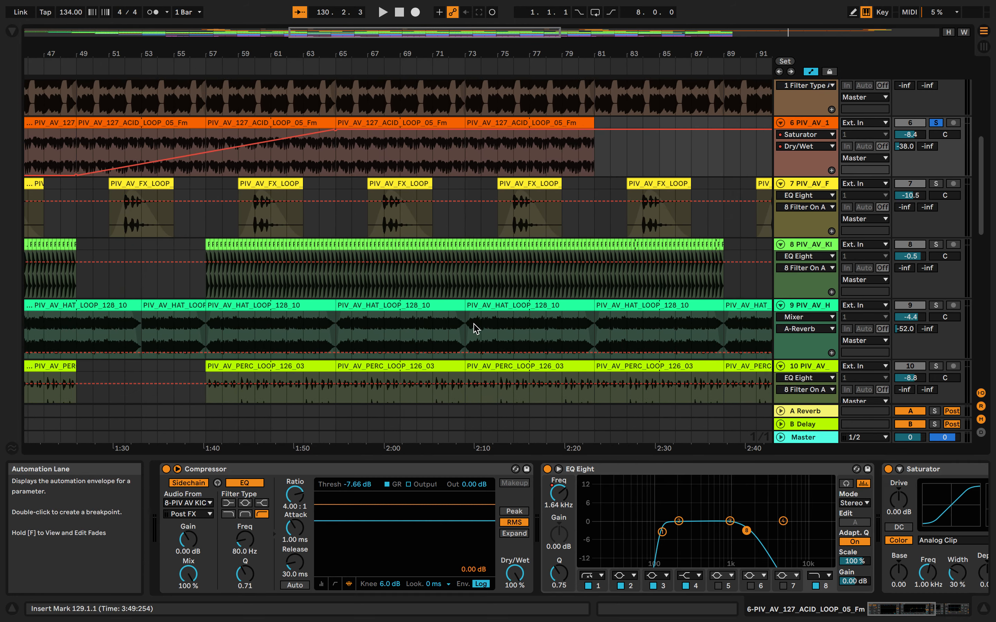
scroll(476, 328, left, 3)
scroll(476, 328, up, 1)
key(space)
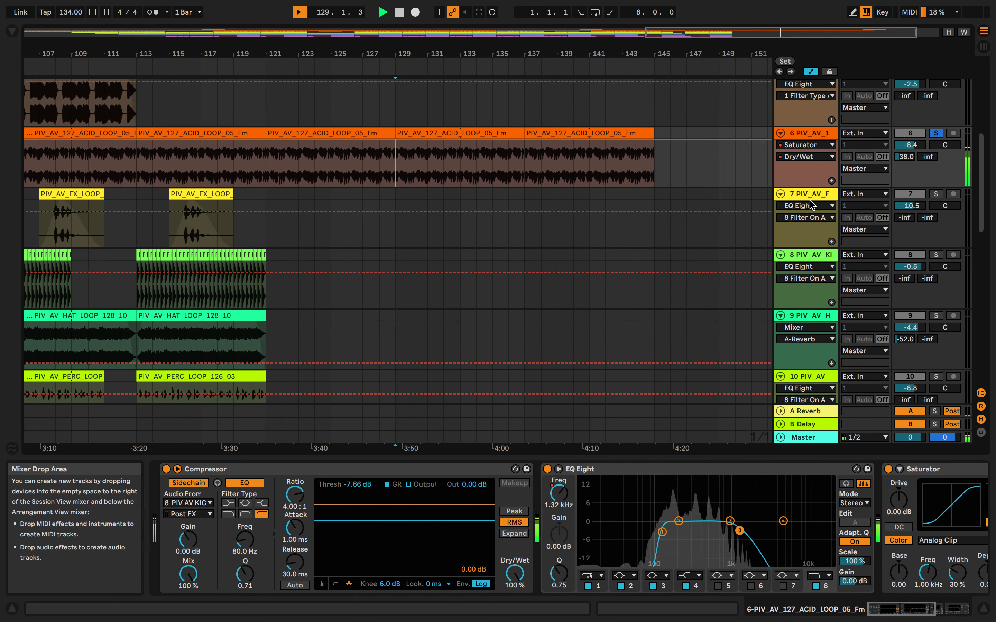
click(936, 134)
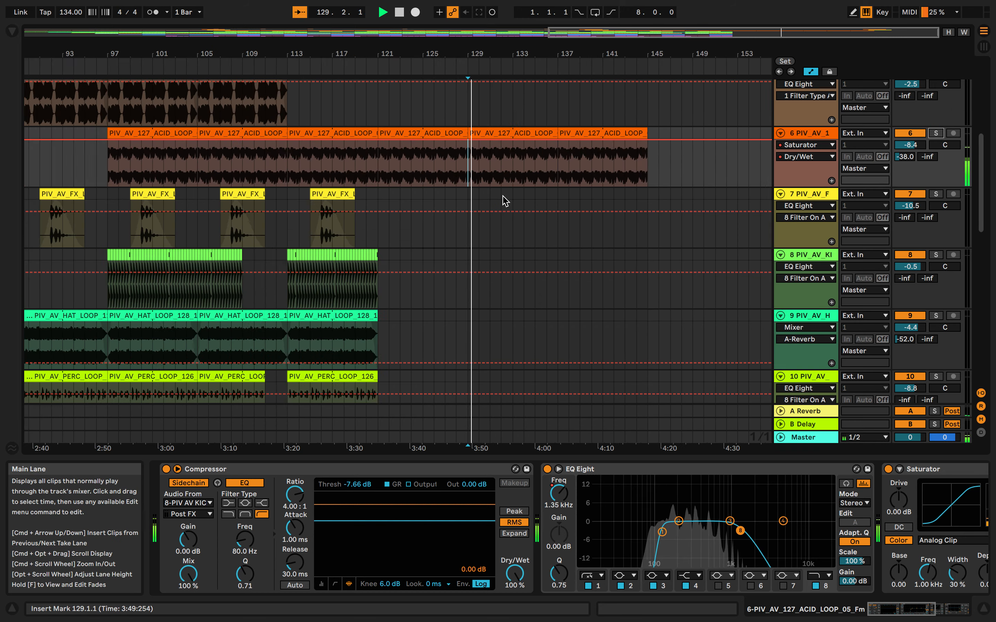
Play the full mix from bar 33, placing the insert mark on FX loop track 7
key(w)
key(space)
click(225, 224)
scroll(225, 223, up, 5)
key(space)
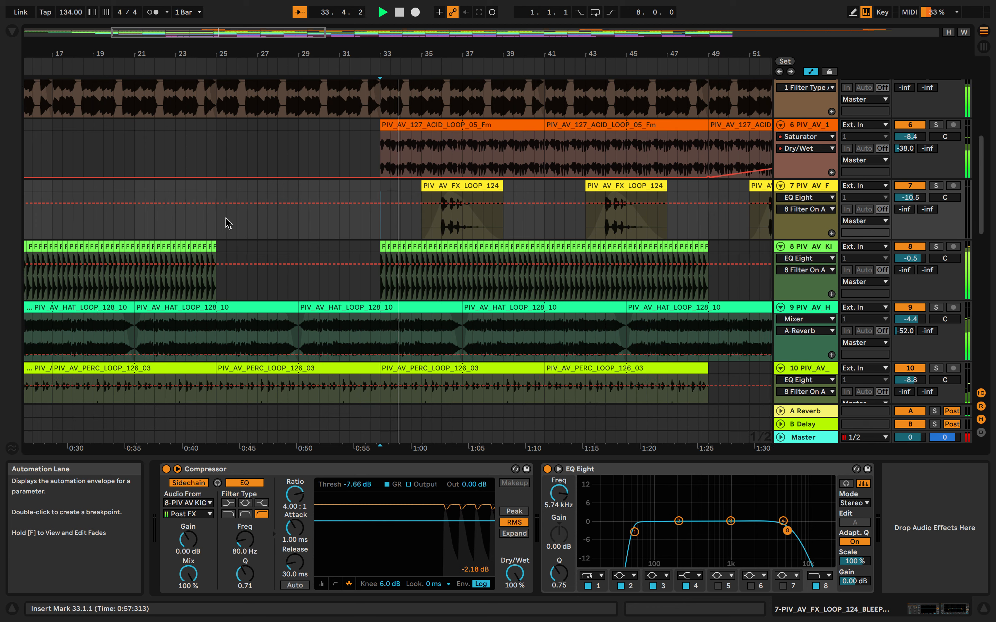
Stop playback, solo the bleeps FX loop track 7 and examine its first clip at bar 35
key(space)
click(936, 186)
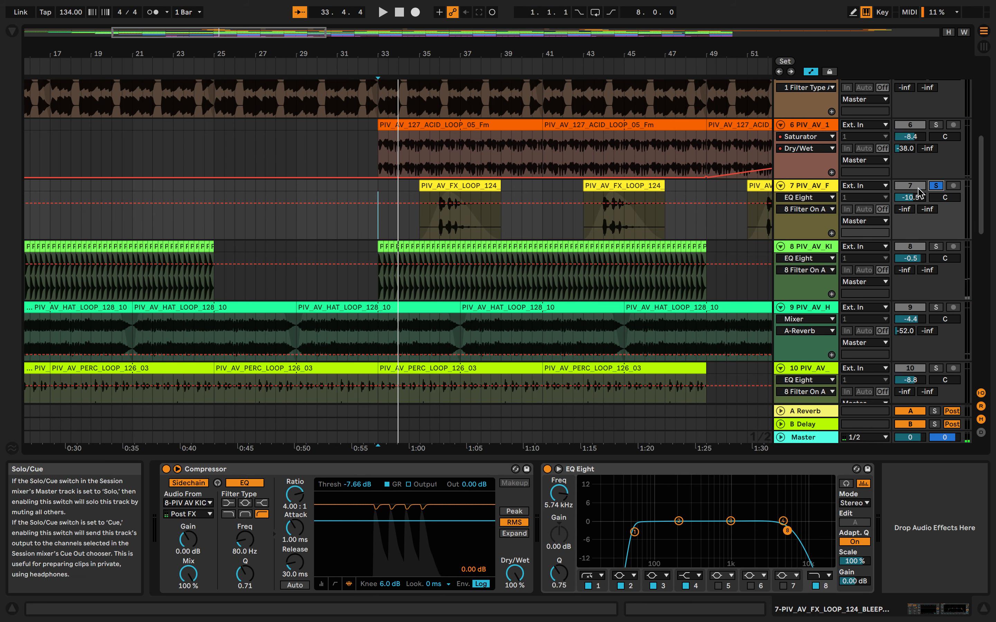
scroll(443, 231, up, 4)
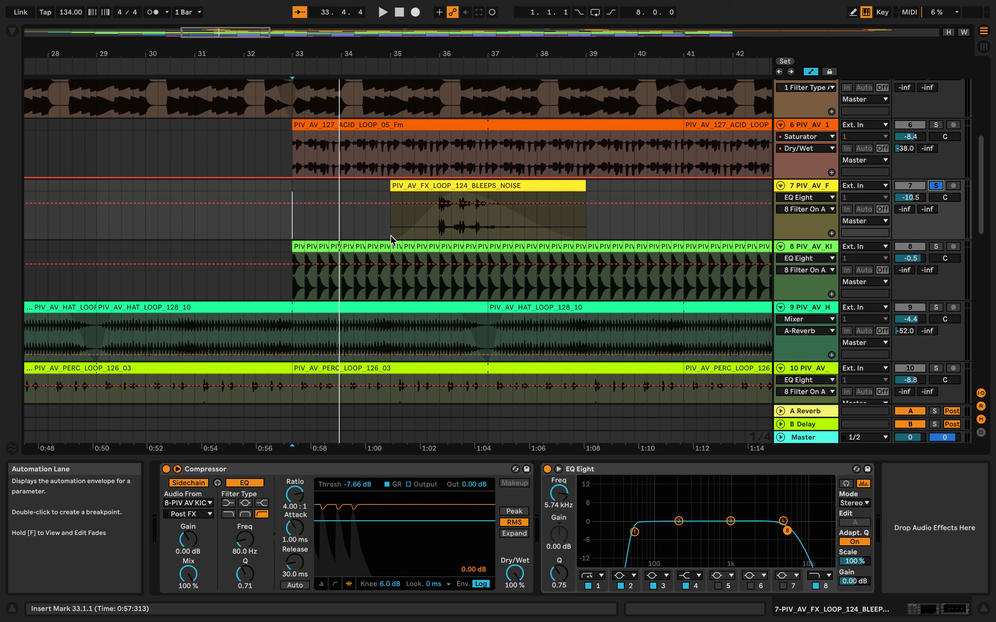
scroll(391, 238, up, 3)
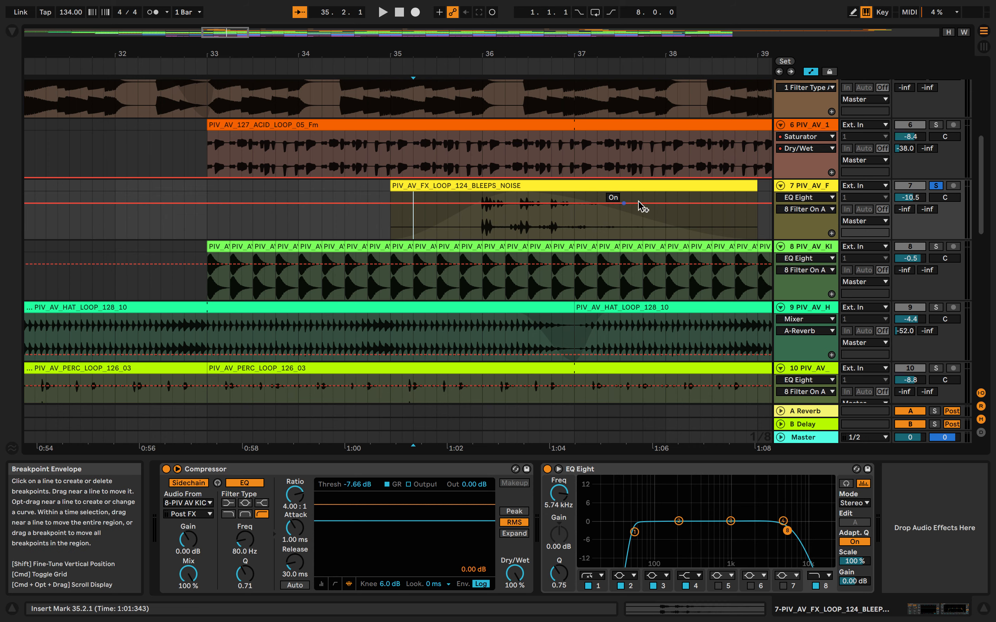
Hide the automation lanes to show the FX clip's fades and audition the soloed track from bar 35
click(809, 74)
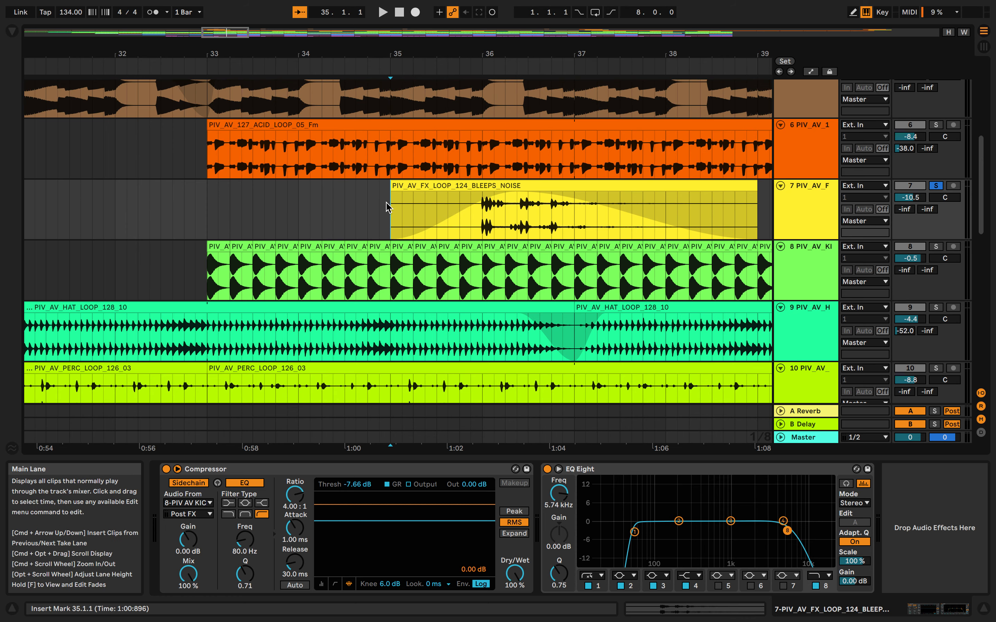
key(space)
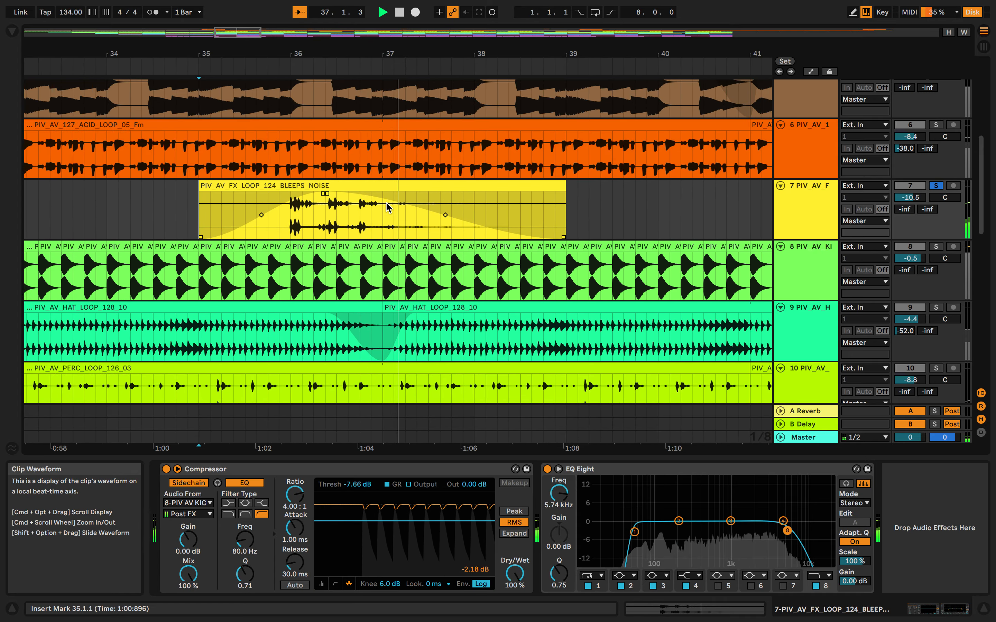
key(minus)
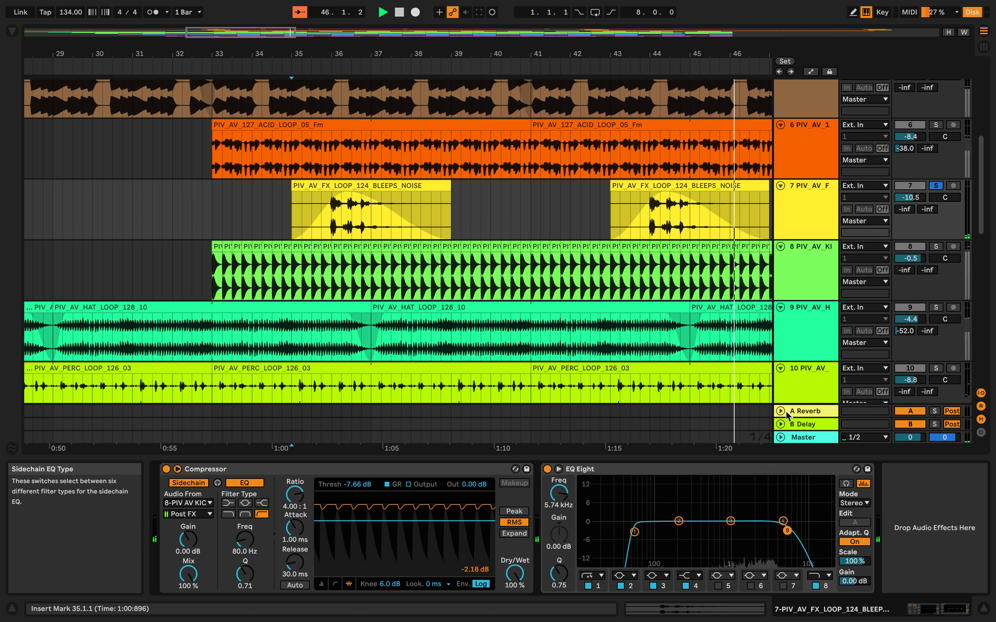
key(space)
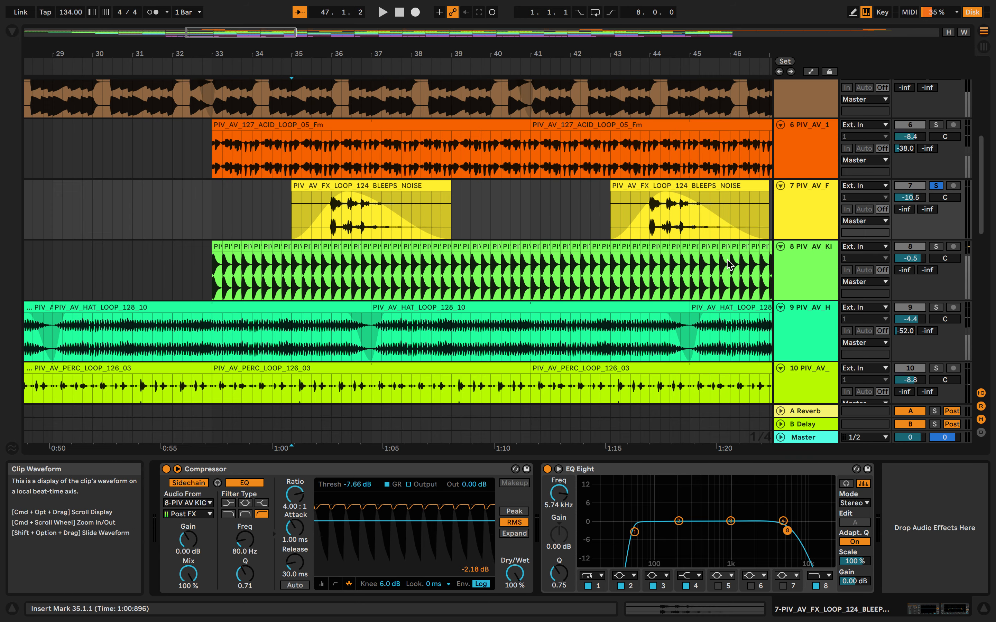
Review the repeated bleeps FX clips across the arrangement and audition the one at bar 91
key(x)
scroll(600, 237, right, 5)
scroll(600, 237, down, 4)
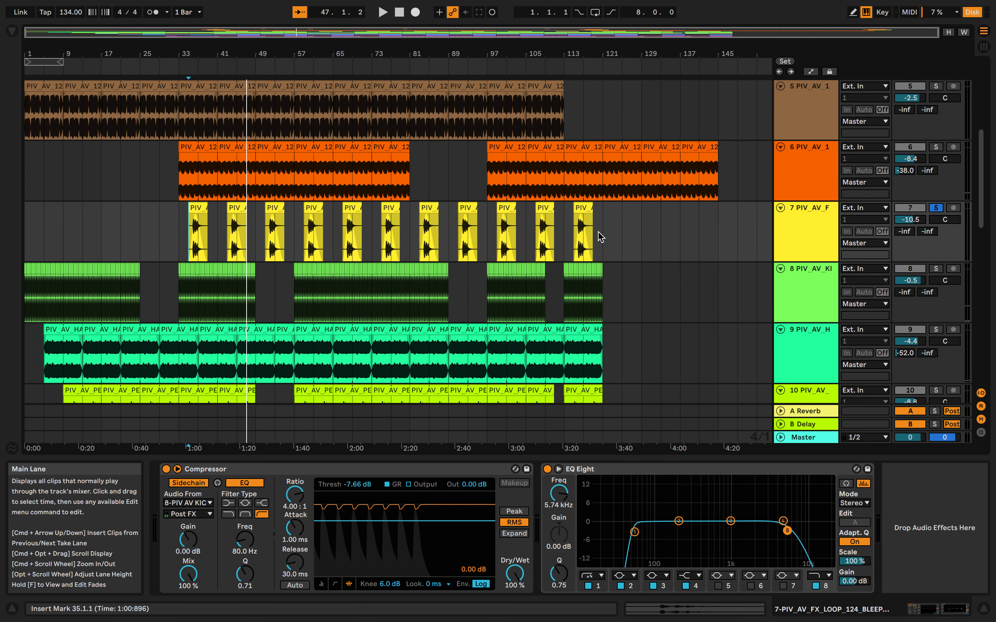
scroll(424, 272, down, 1)
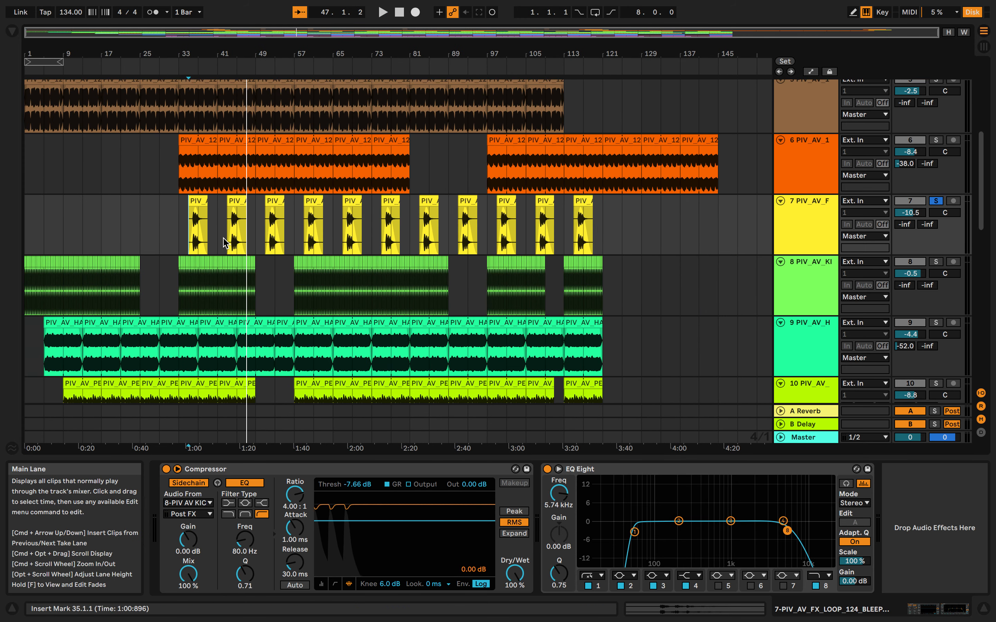
scroll(456, 260, up, 5)
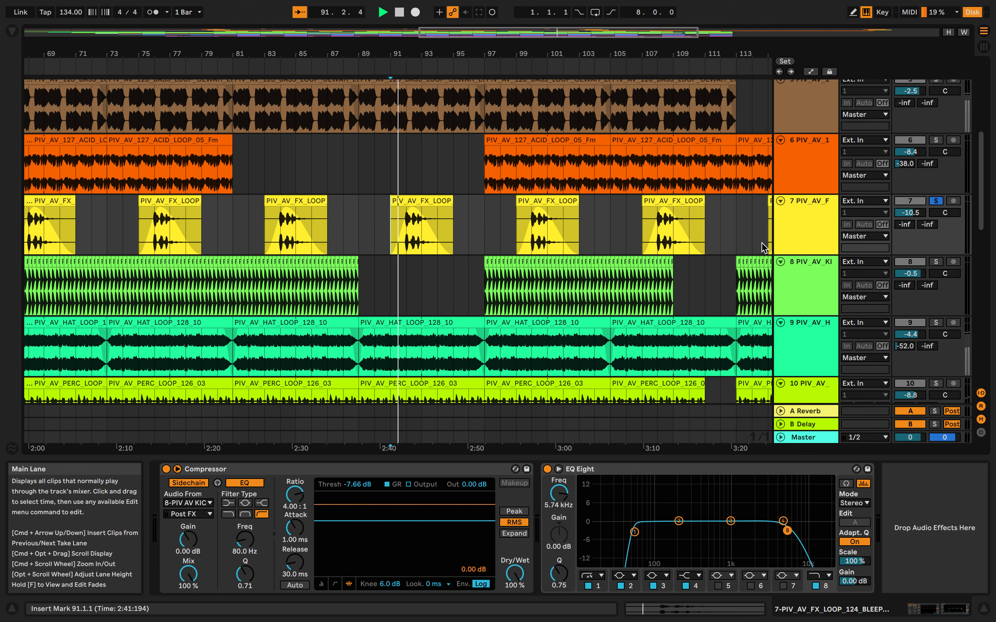
key(space)
key(space)
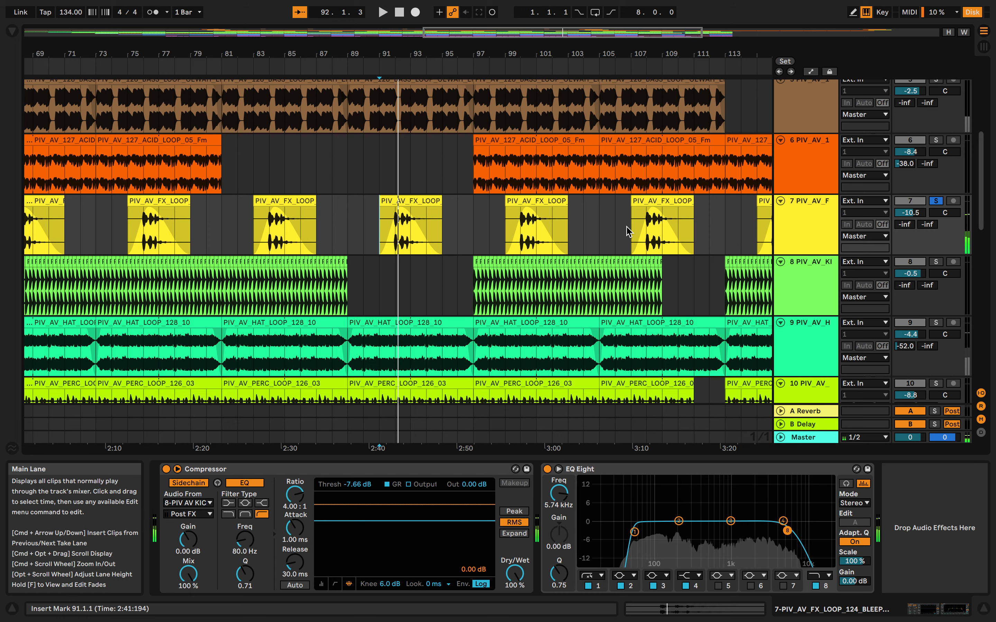
Solo the kick track 8 in place of track 7, play it from bar 57 and show its EQ Eight
scroll(489, 244, up, 3)
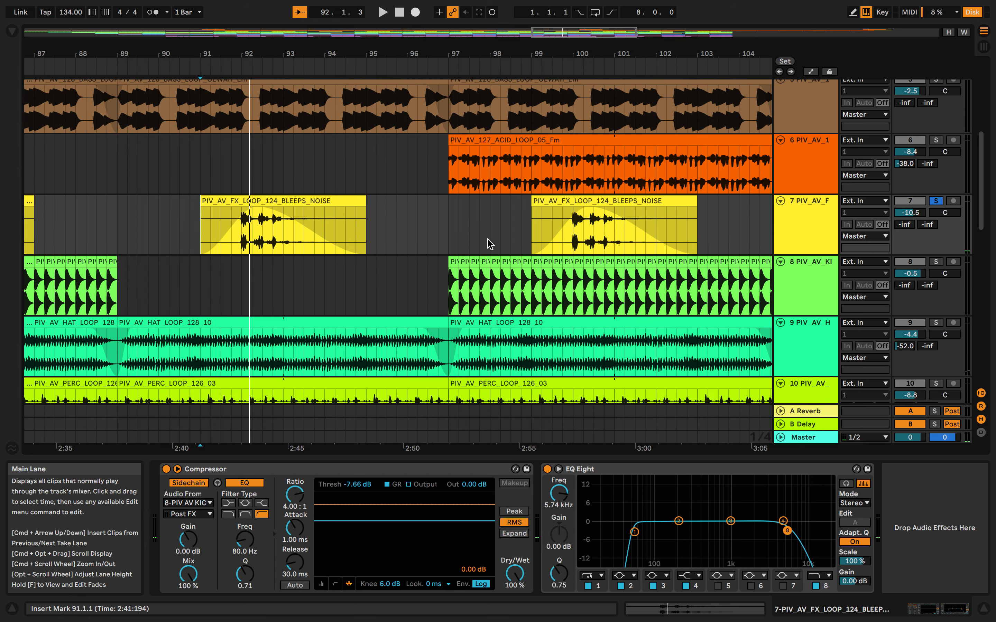
scroll(489, 244, left, 10)
scroll(489, 244, down, 5)
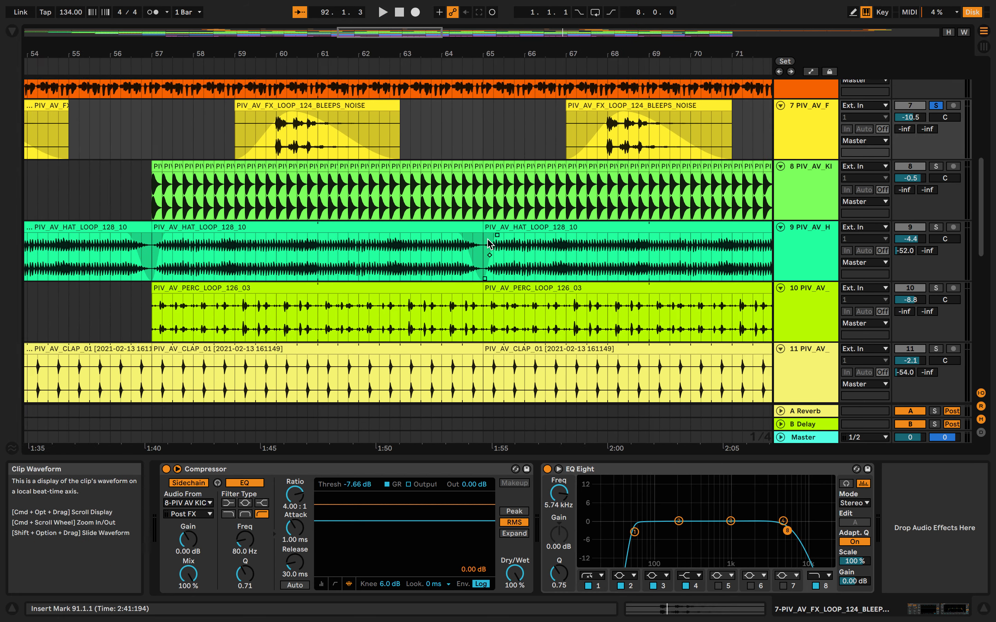
scroll(490, 244, left, 3)
click(937, 167)
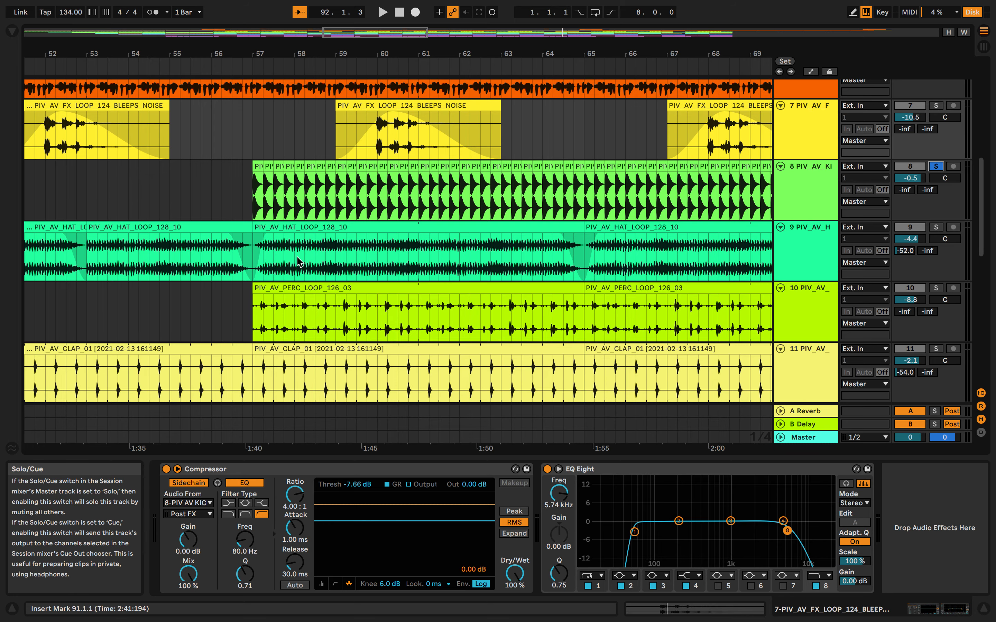
click(249, 190)
key(space)
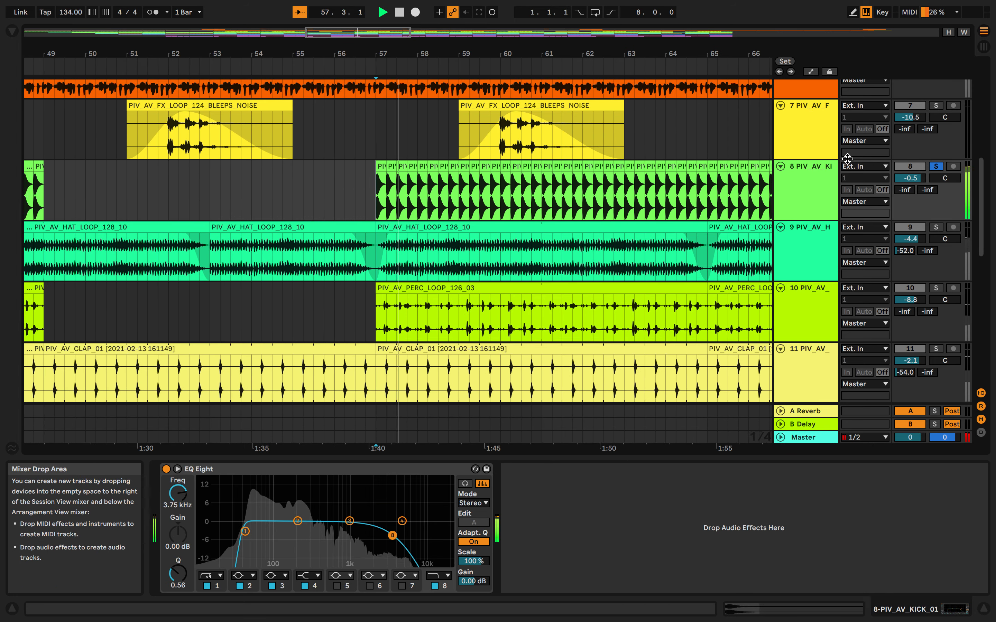
click(806, 193)
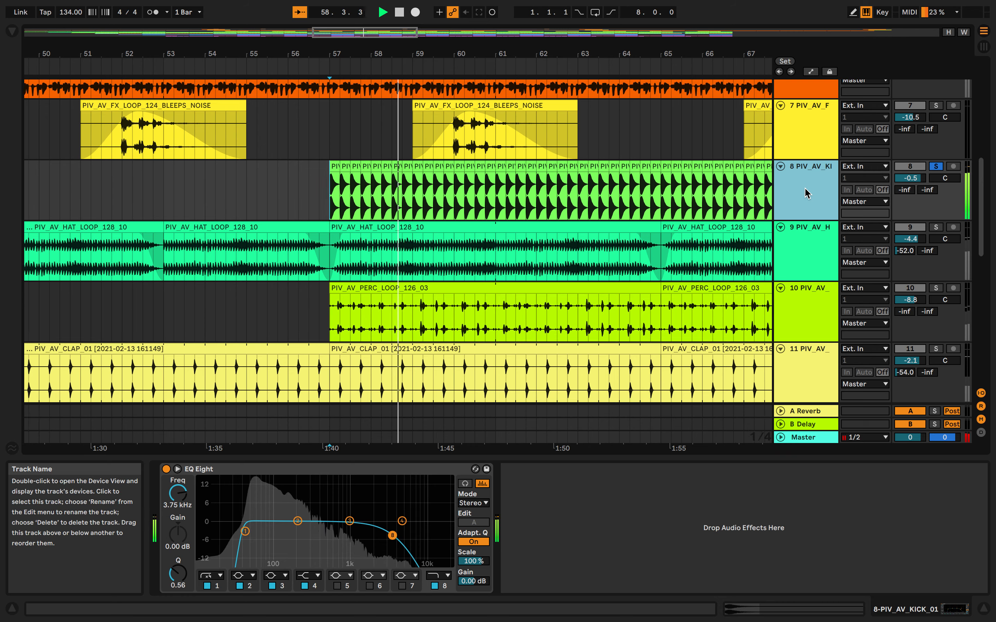
key(space)
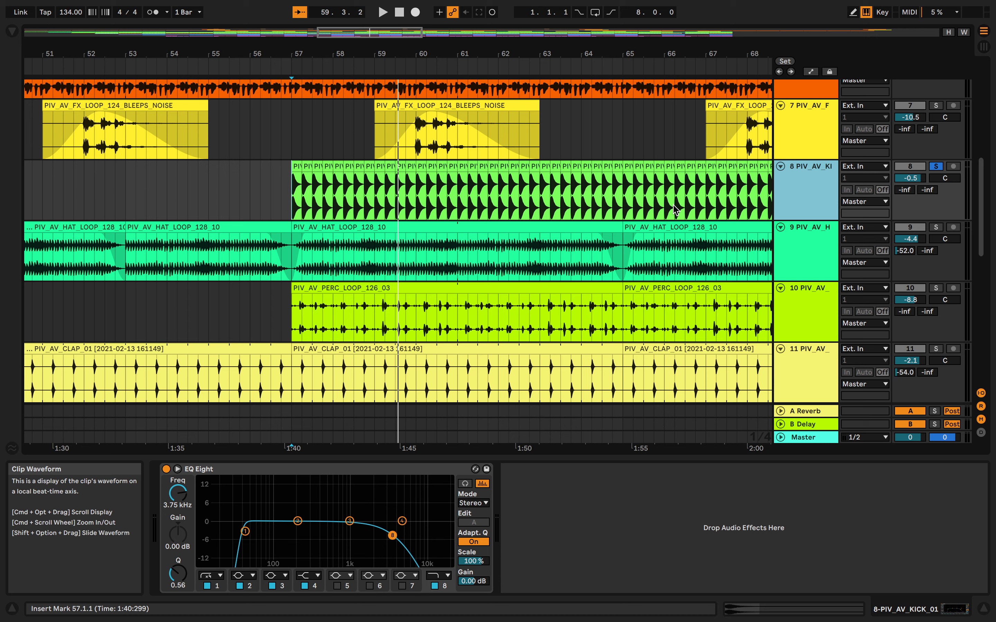
Replay the soloed kick from bar 57 several times while examining its spectrum and low cut in EQ Eight
key(space)
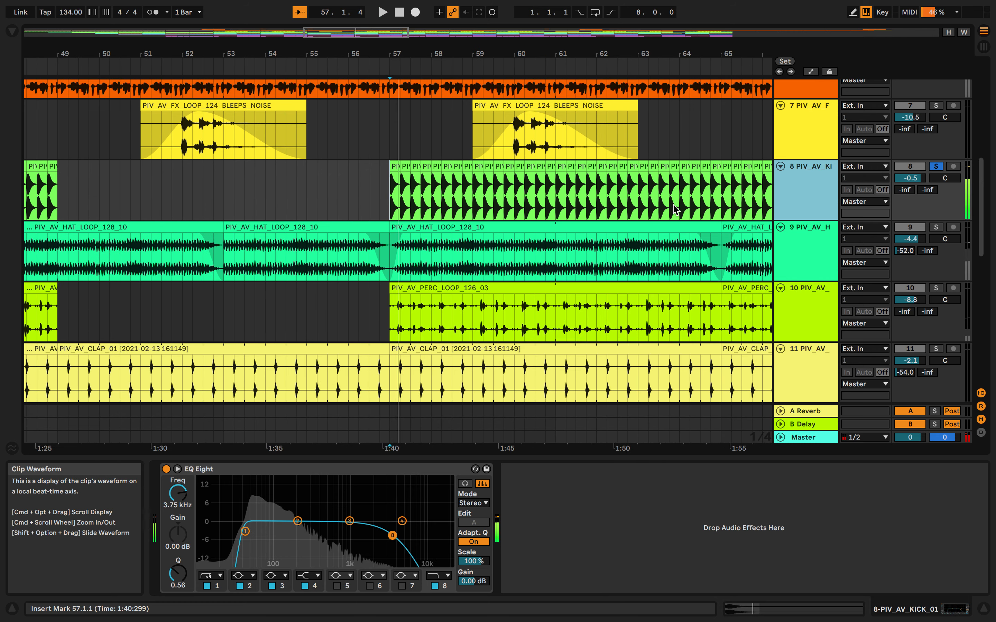
key(space)
key(space)
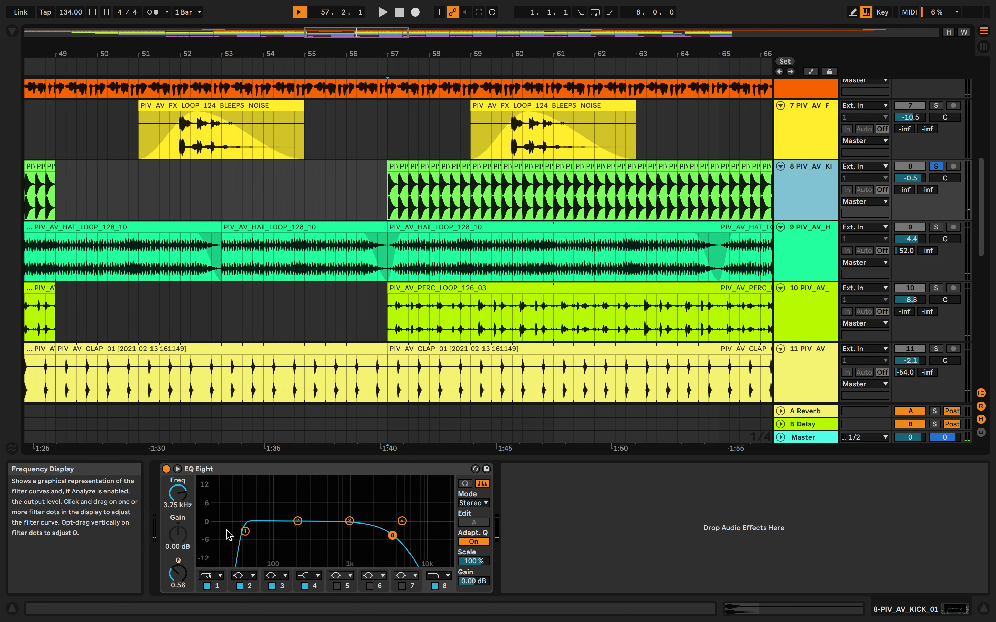
key(space)
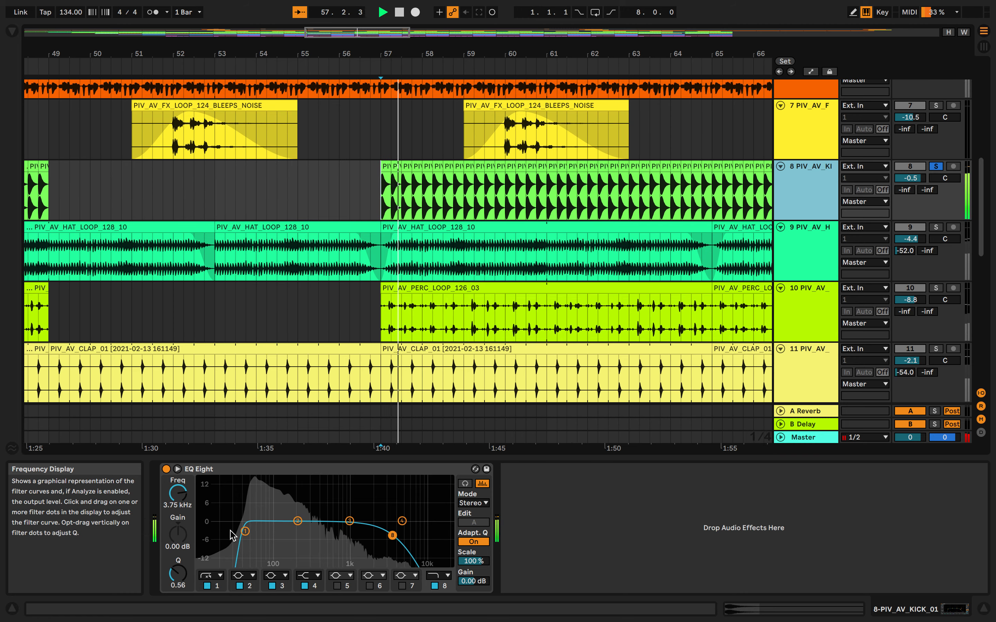
key(space)
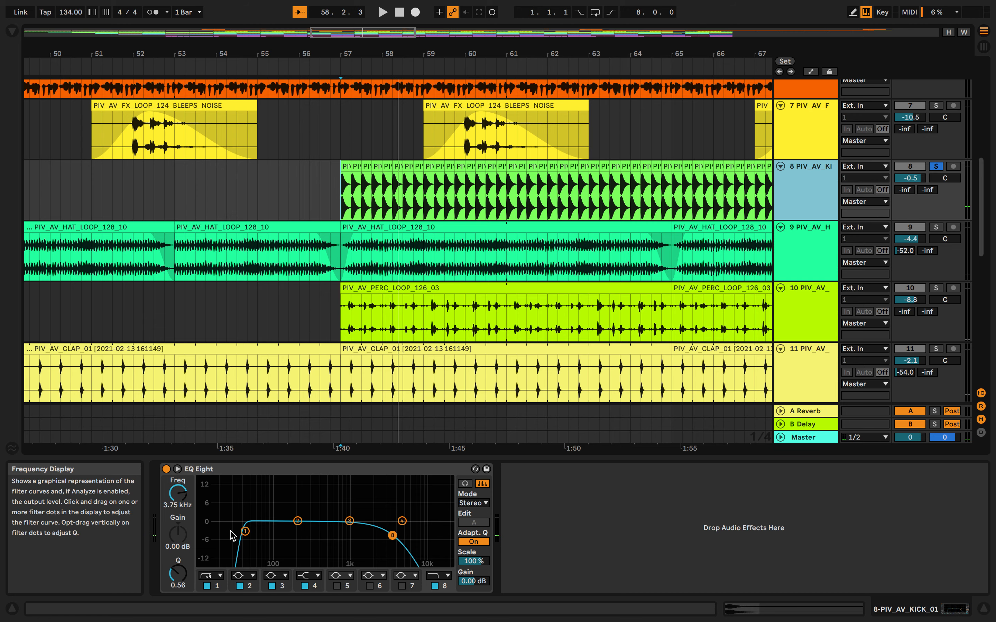
key(space)
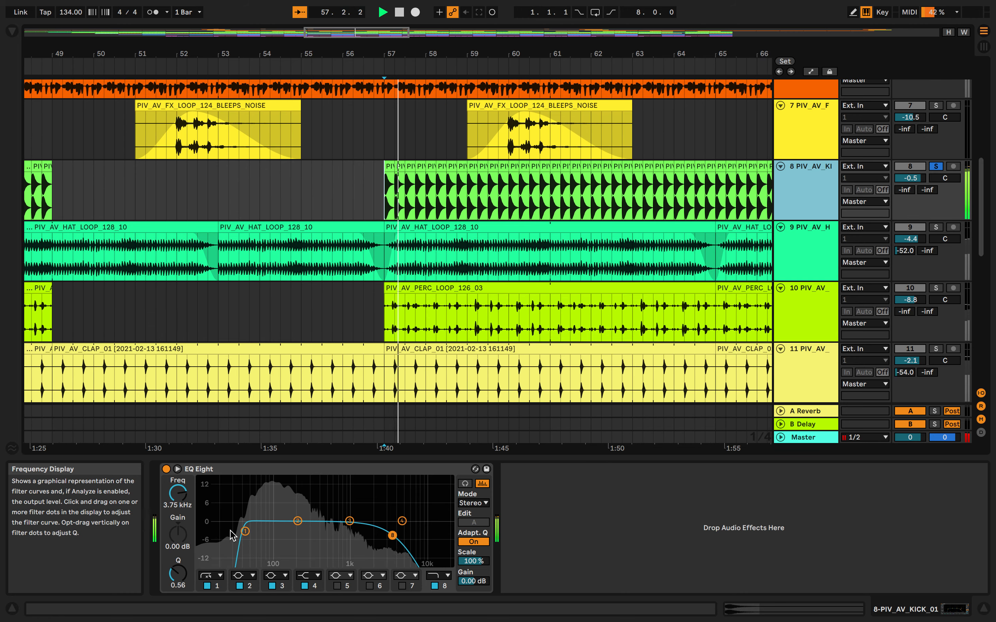
key(space)
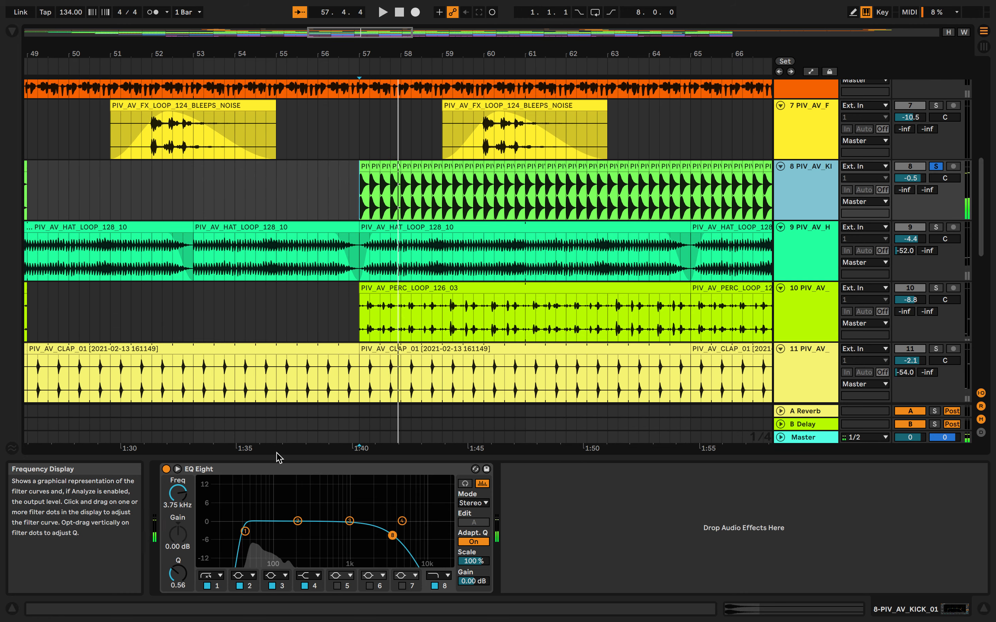
Review the kick clips alongside the percussion, clap and FX tracks, and audition the kick through EQ Eight from bar 57 again
scroll(345, 260, left, 15)
scroll(344, 260, down, 2)
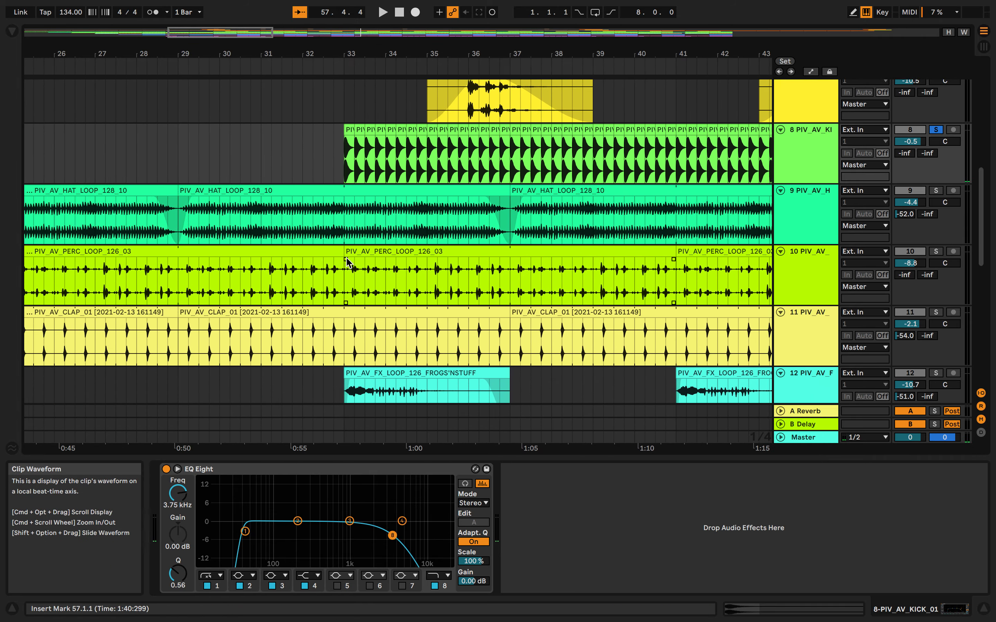
scroll(347, 262, down, 6)
key(space)
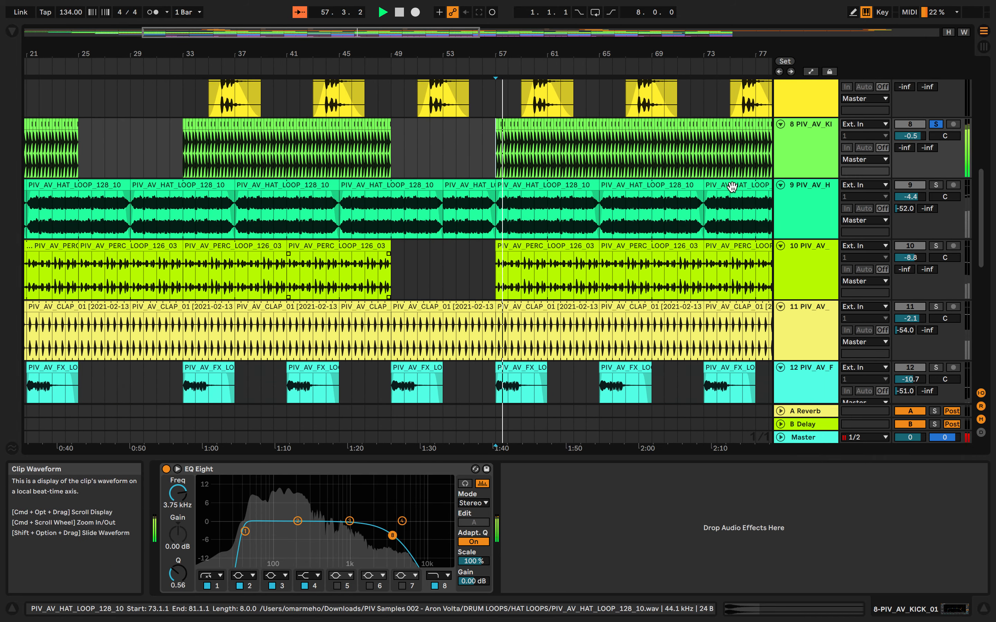
key(space)
click(830, 145)
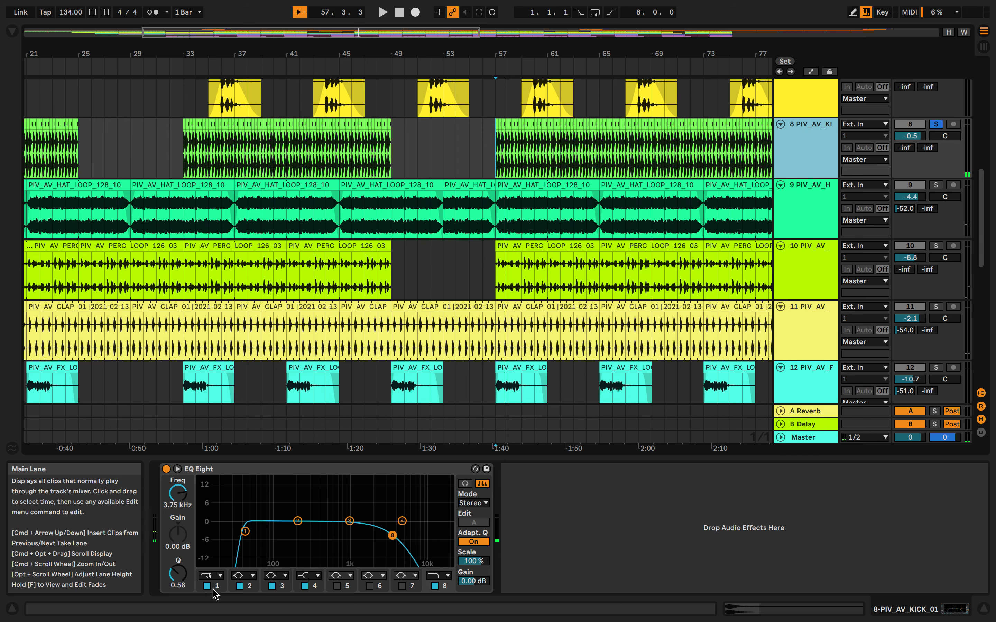
key(space)
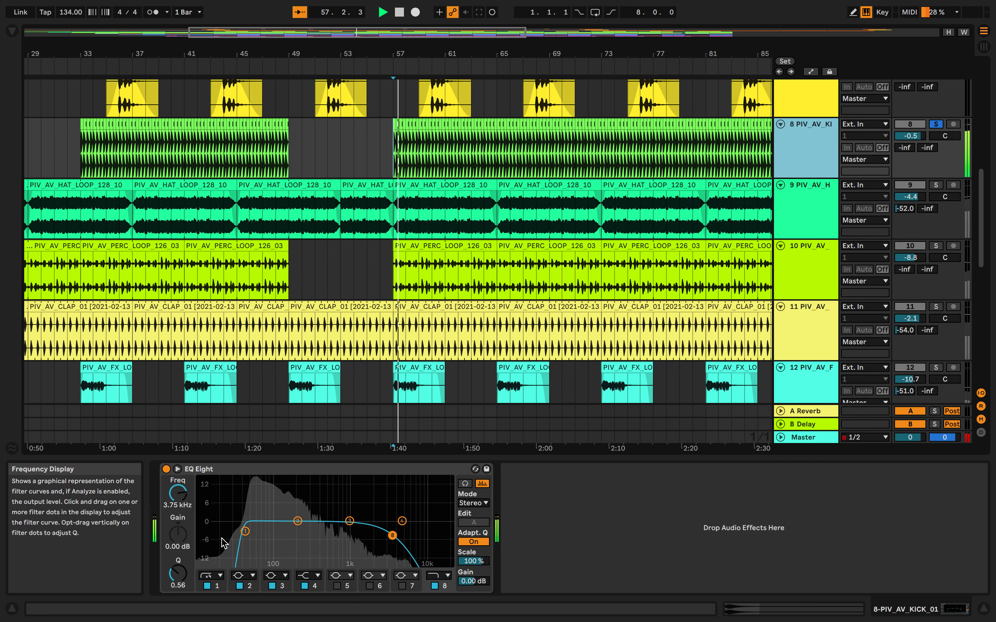
Stop playback and review the kick, hat, percussion and clap clips back to the start of the arrangement
key(space)
scroll(552, 272, down, 2)
scroll(553, 272, left, 10)
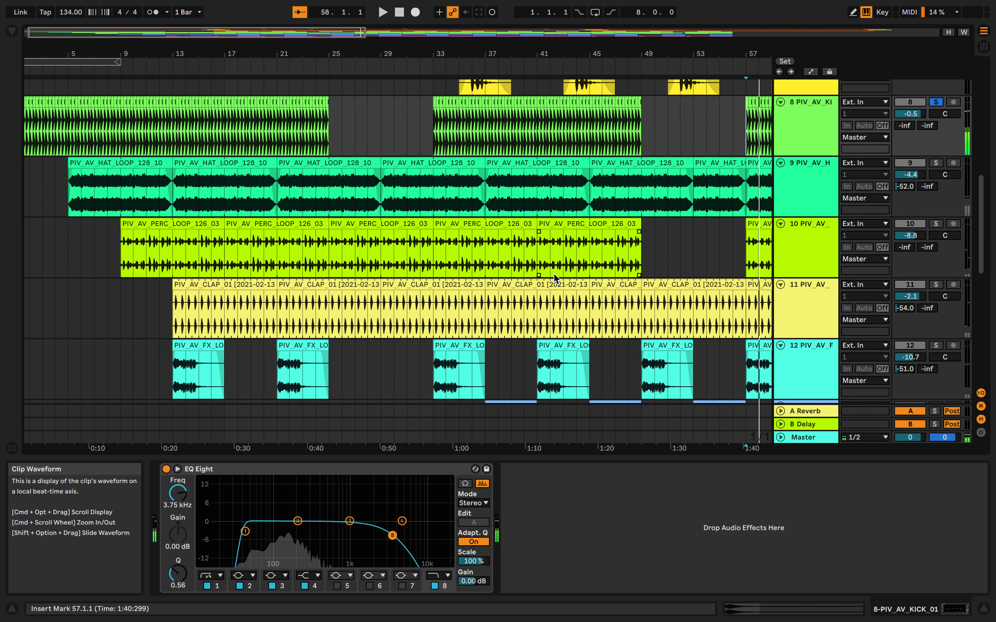
scroll(349, 232, up, 5)
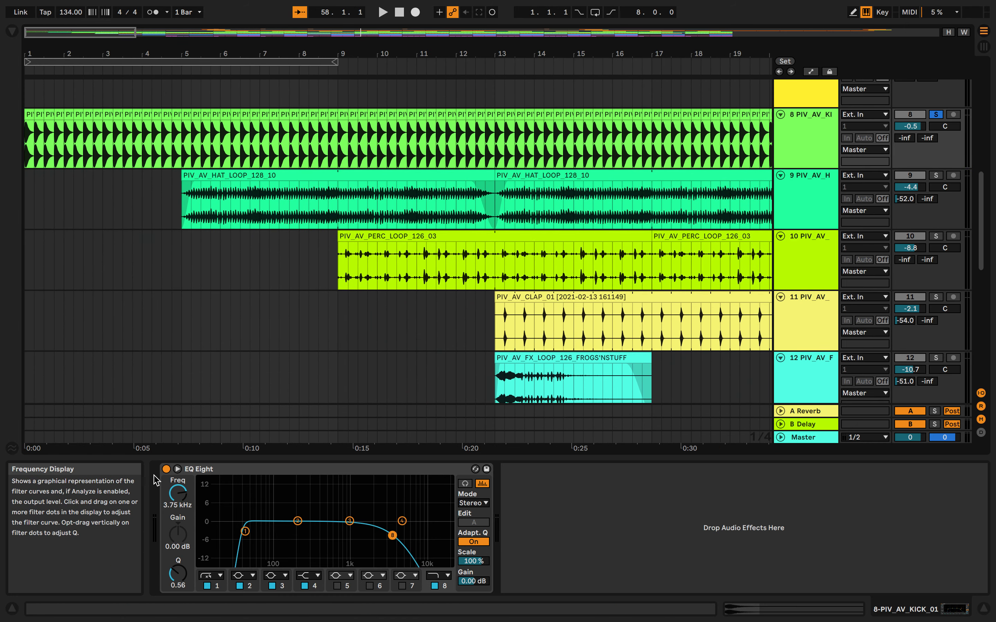
Bypass the kick's EQ Eight and audition it from bar 57, first soloed and in the full mix after removing the solo
click(166, 469)
key(space)
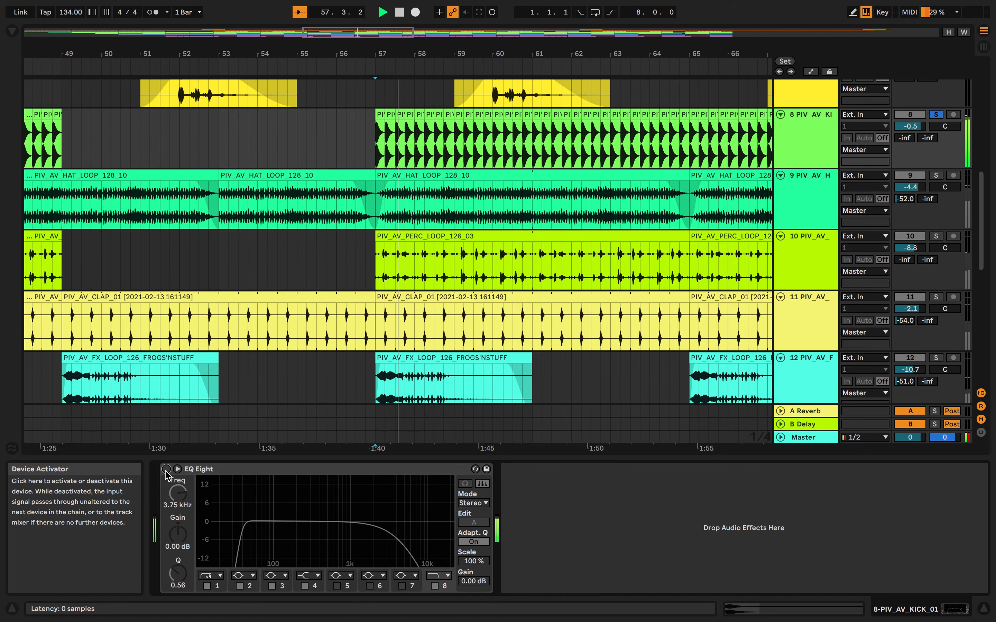
key(space)
click(935, 114)
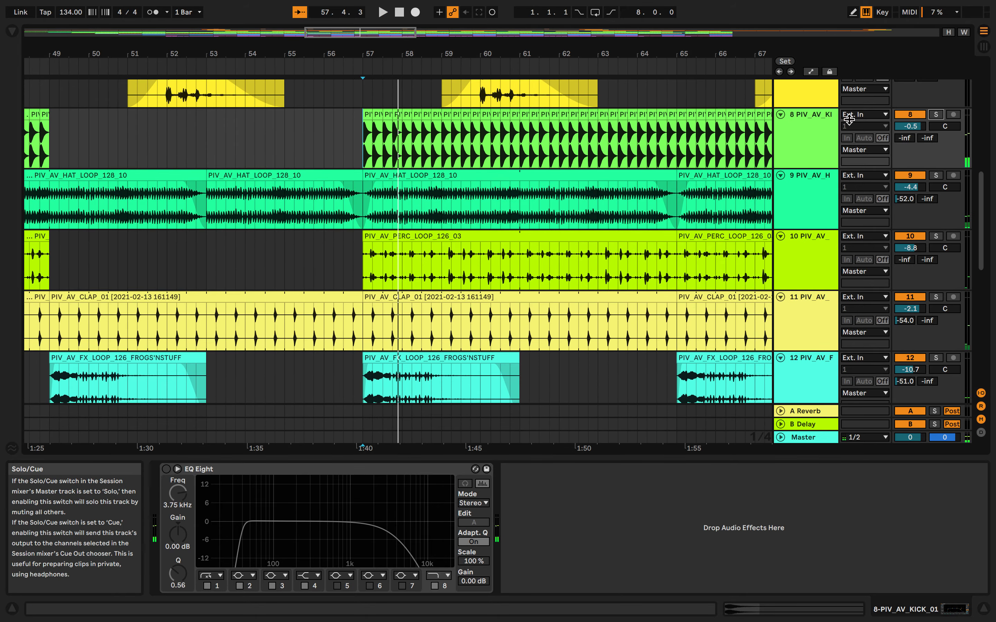
key(space)
key(space)
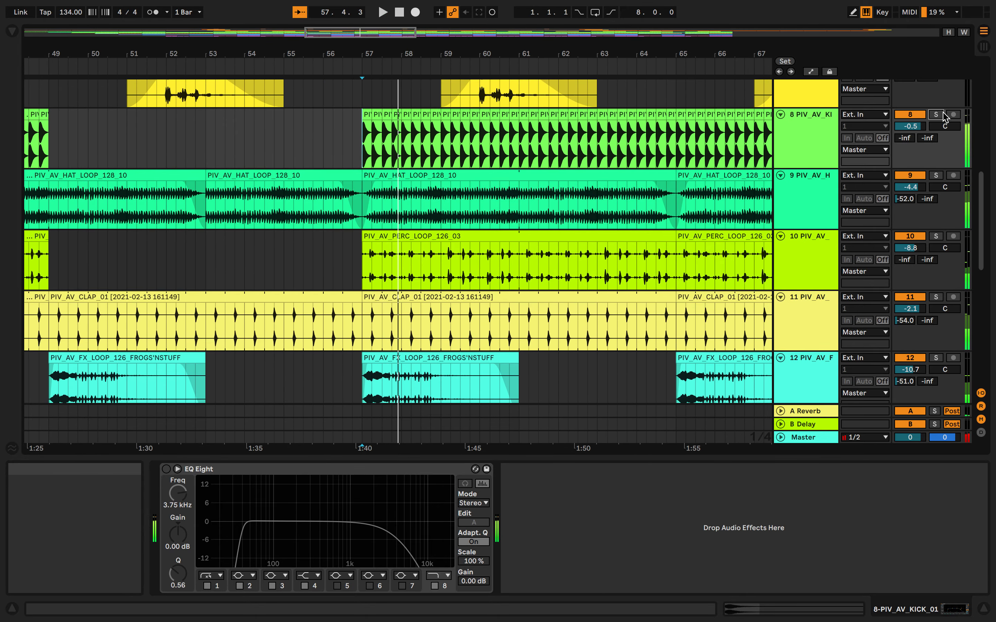
Reactivate the kick's EQ Eight and play the full mix from bar 57 with track 8 unsoloed
click(940, 114)
click(166, 469)
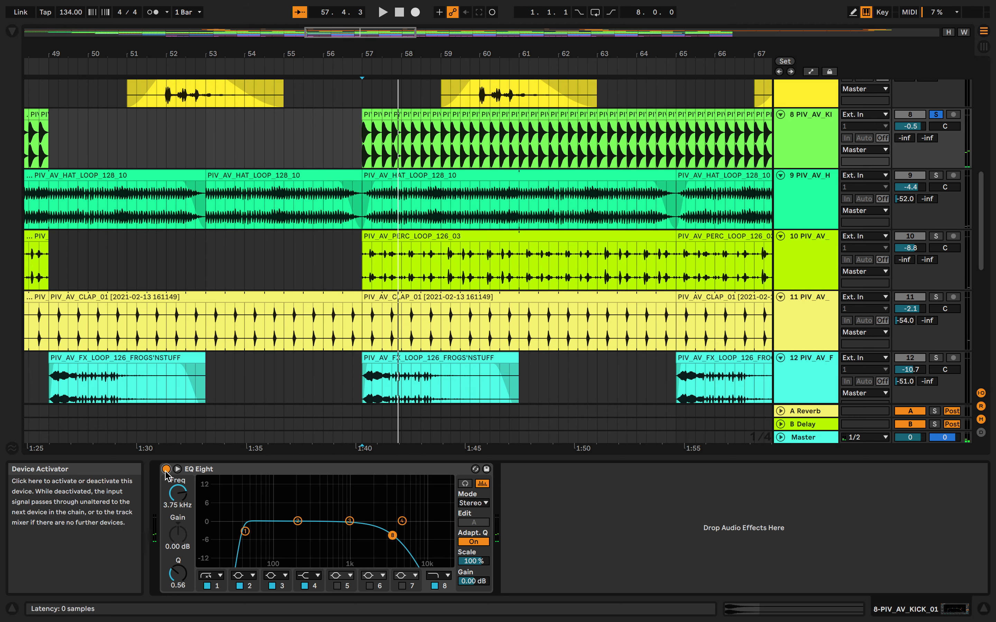
click(936, 114)
key(space)
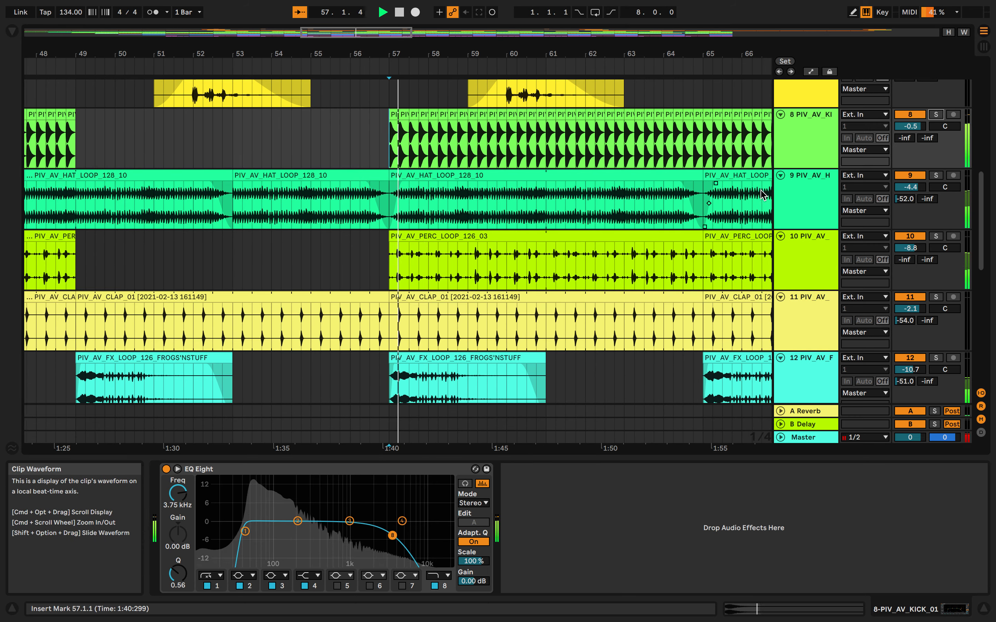
key(space)
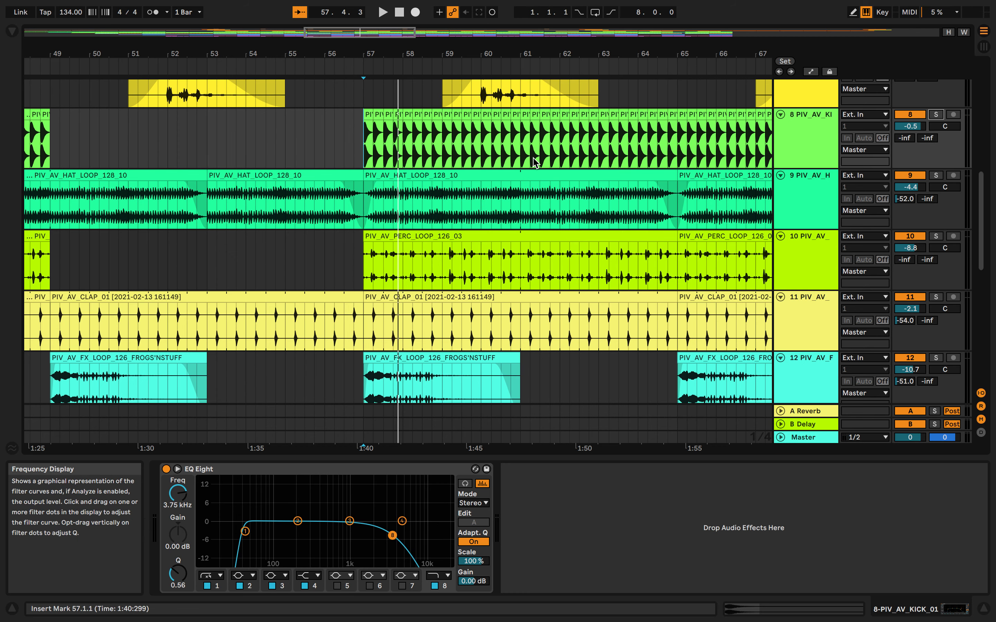
Review the clips before bar 57, replay the full mix from there and return to the arrangement's opening bars
scroll(534, 160, left, 10)
scroll(532, 157, down, 1)
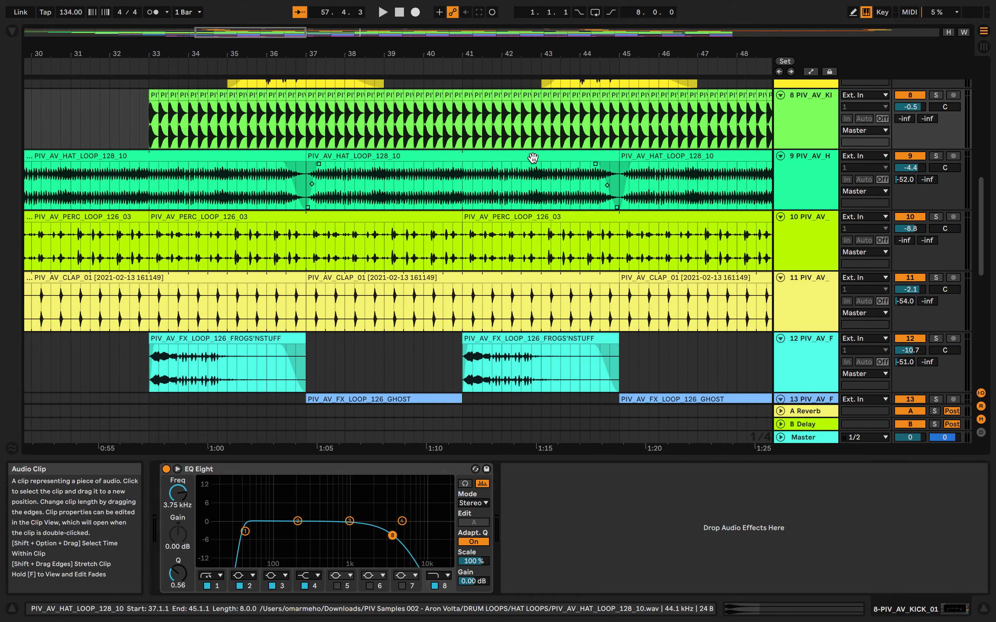
scroll(533, 157, right, 8)
key(space)
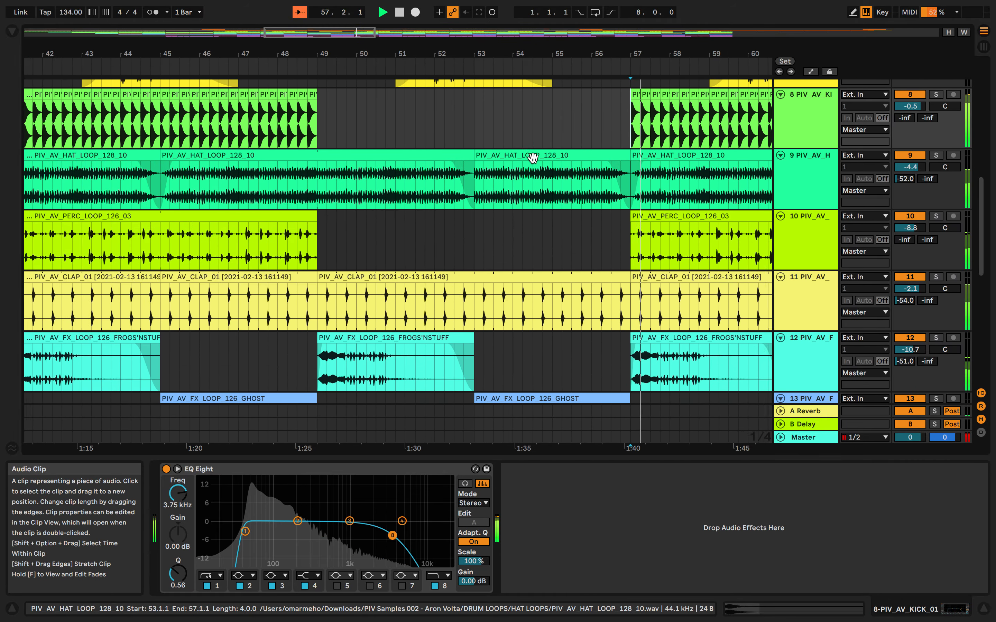
scroll(533, 158, left, 20)
key(space)
scroll(430, 171, up, 2)
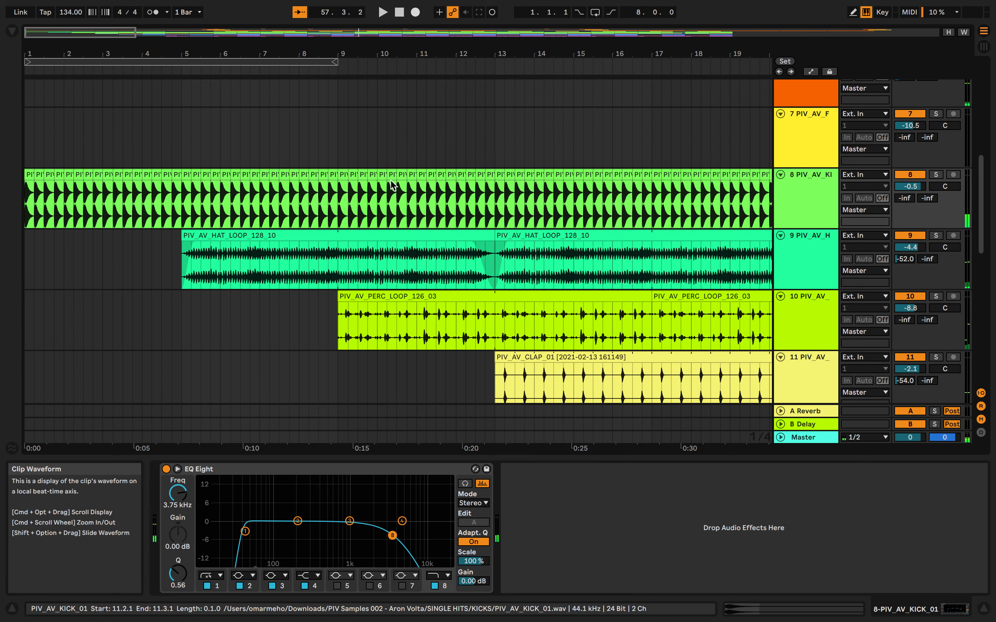
Solo the hat loop track 9, play it from bar 5 and show its Compressor and EQ Eight
click(213, 266)
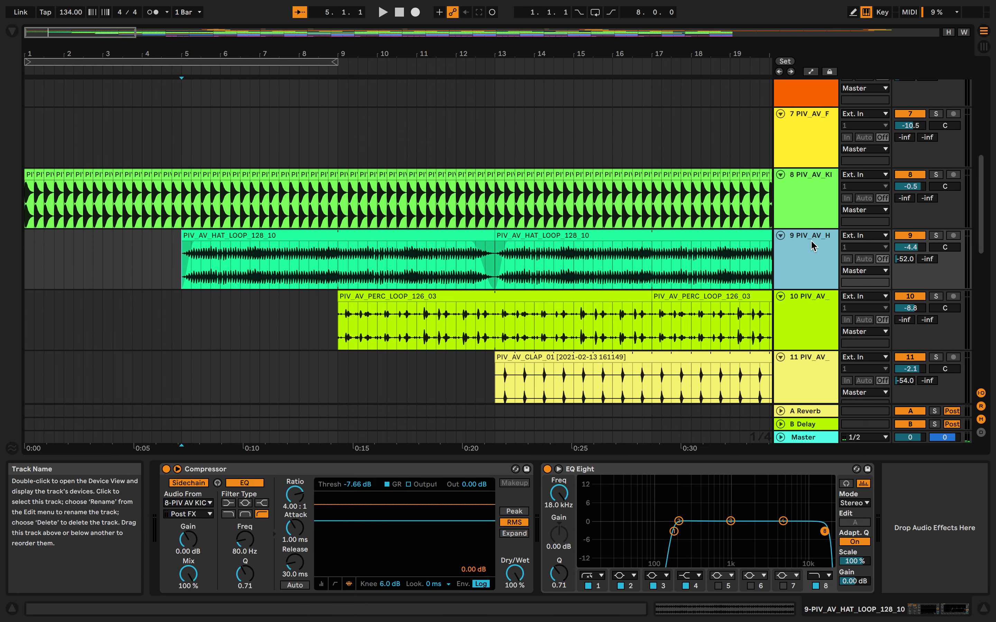
click(937, 235)
key(plus)
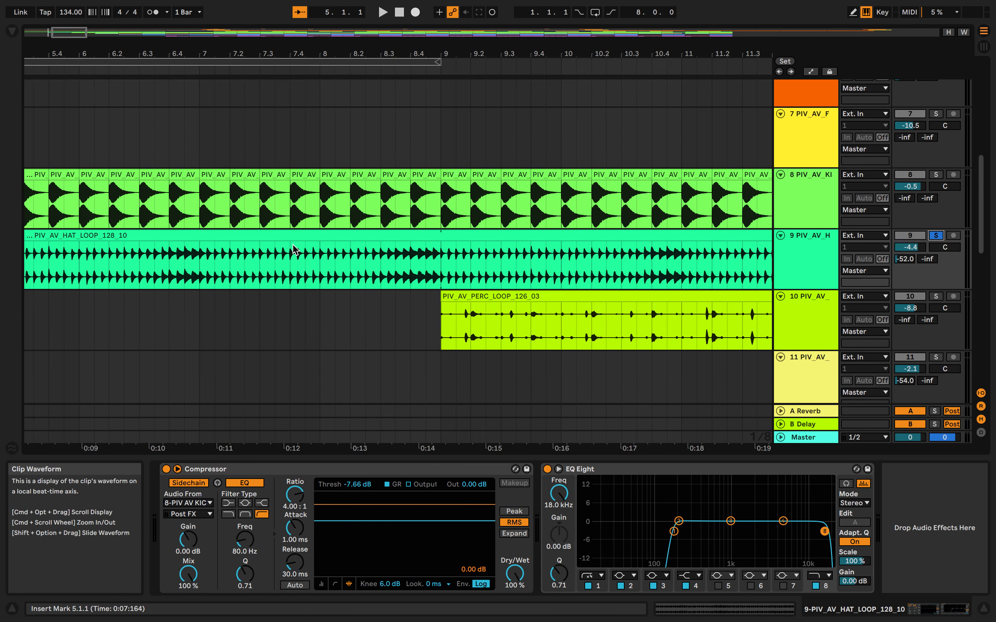
key(space)
key(minus)
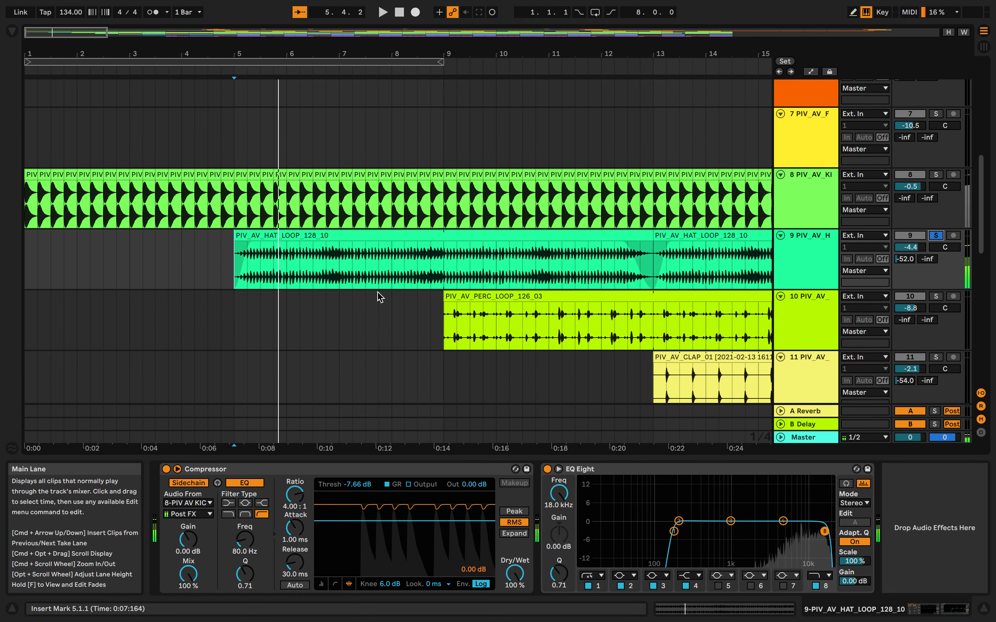
Replay the soloed hat loop from bar 5 while examining its sidechain compression and EQ Eight curve
key(space)
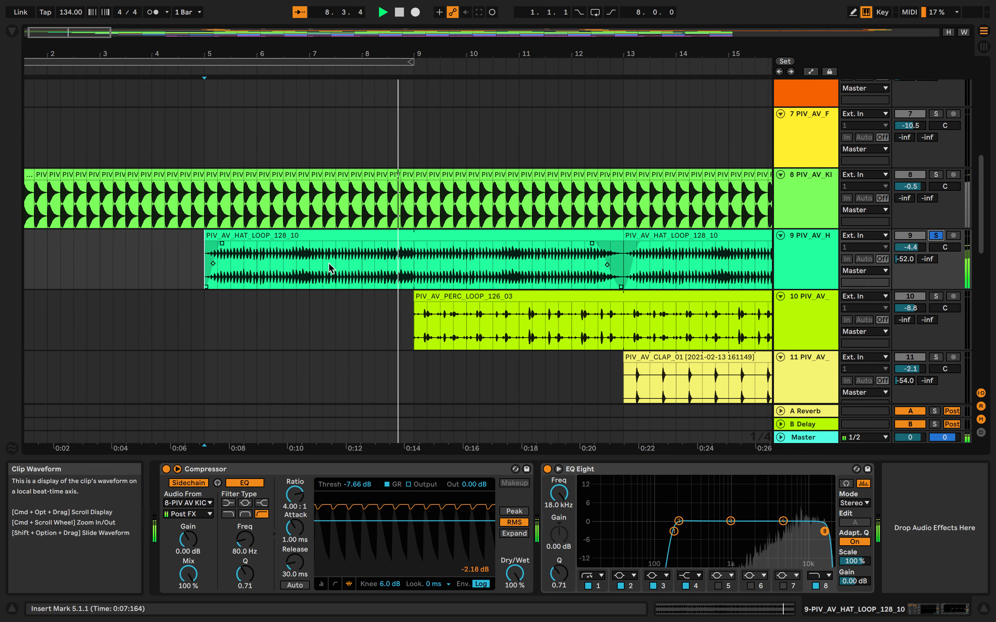
key(space)
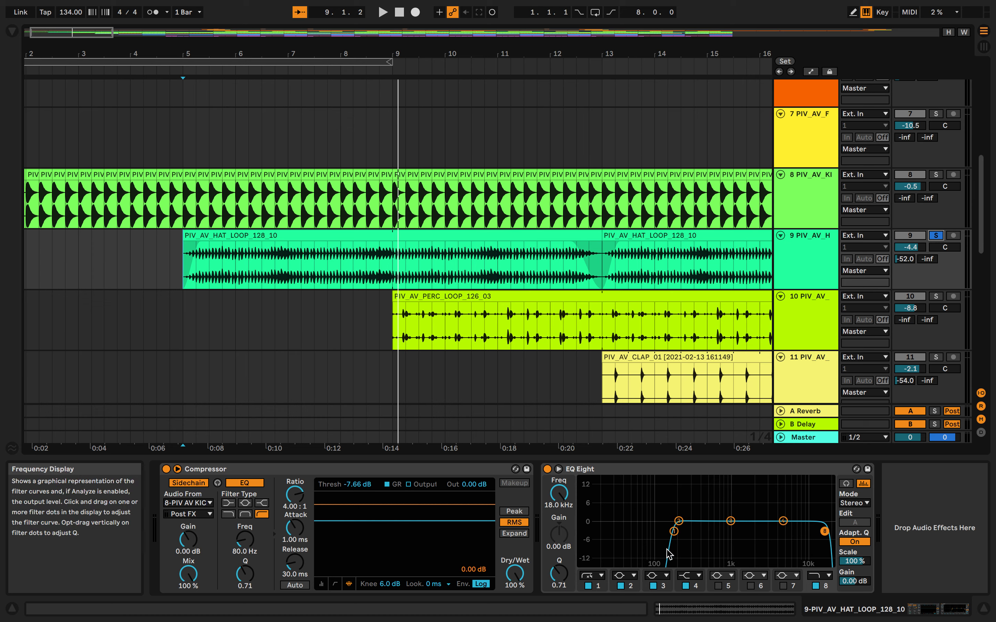
key(space)
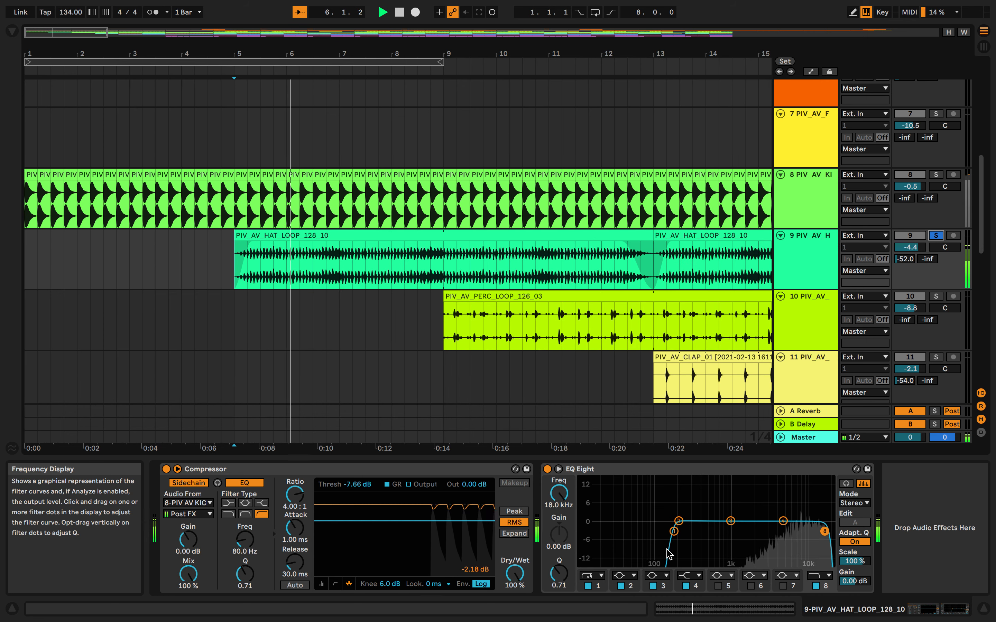
key(space)
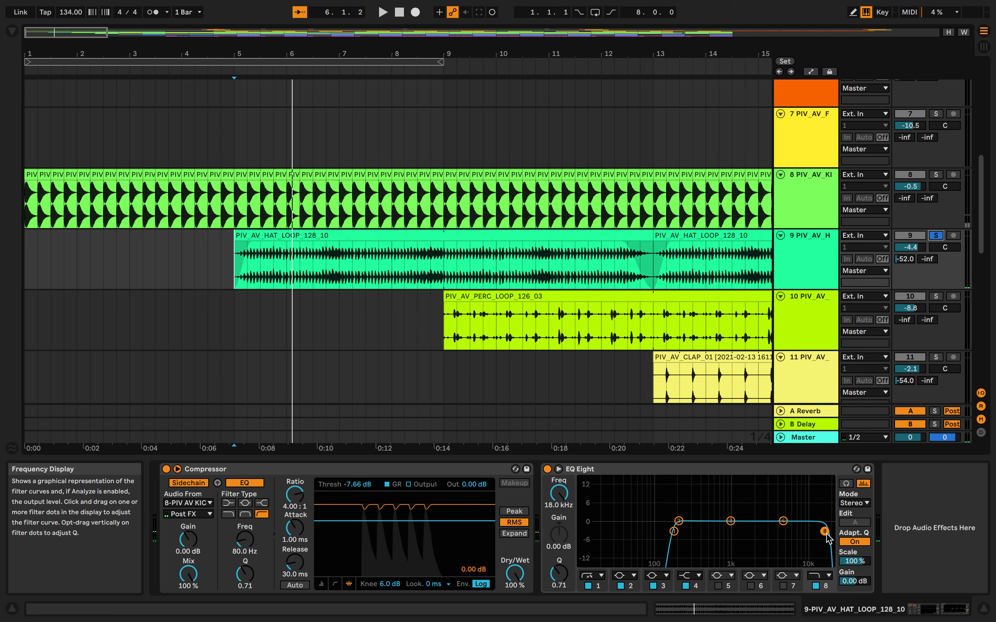
Try lowering the high-cut frequency in the hat loop's EQ Eight during playback and undo the change
key(space)
drag(825, 532, 779, 543)
key(super+z)
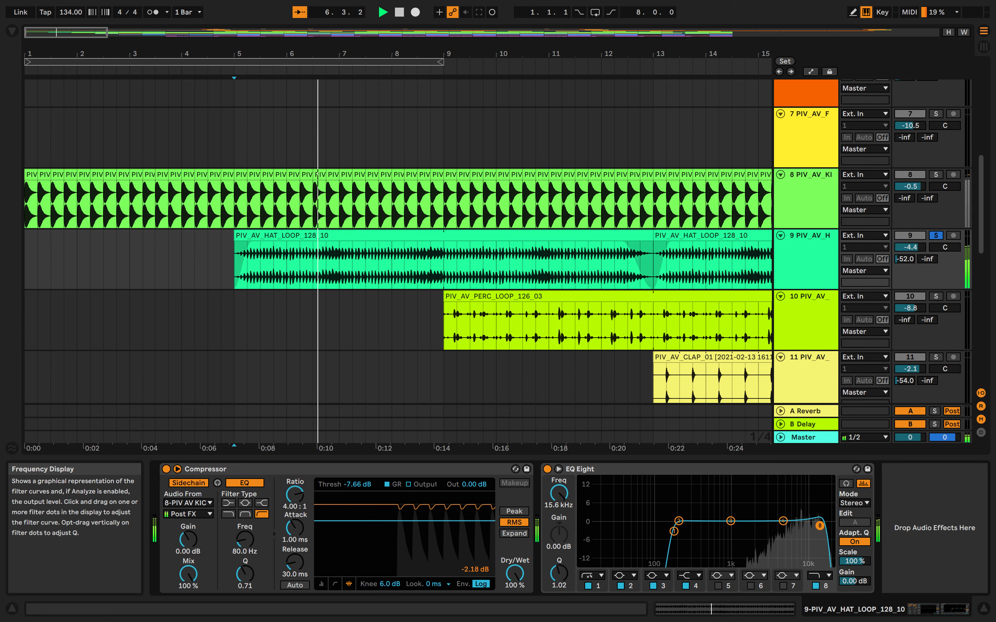
key(space)
scroll(589, 411, down, 1)
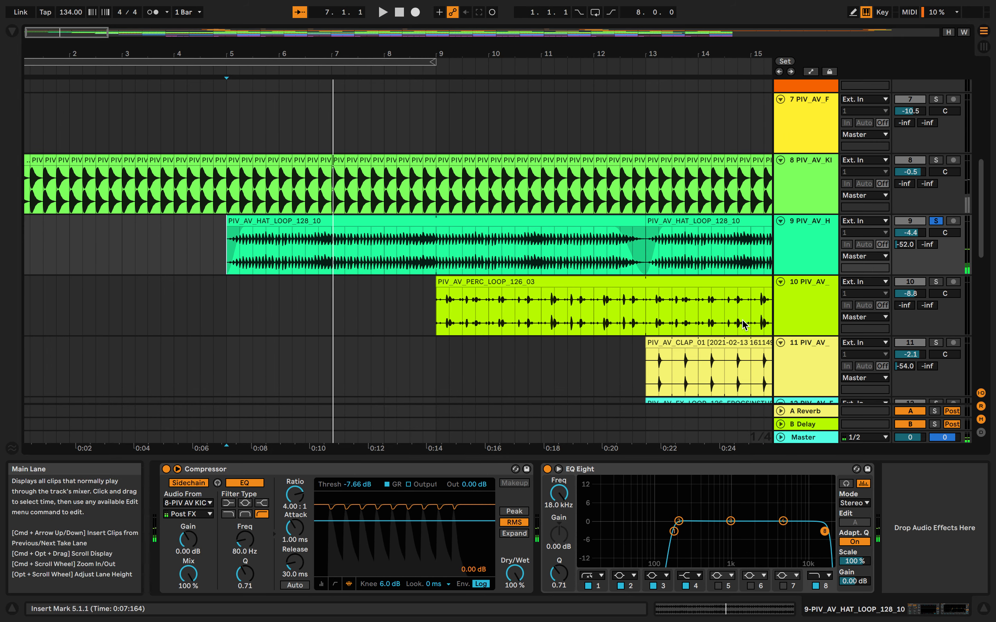
Audition the hat loop, inspect the Reverb return it feeds, and play the full mix from bar 5
key(space)
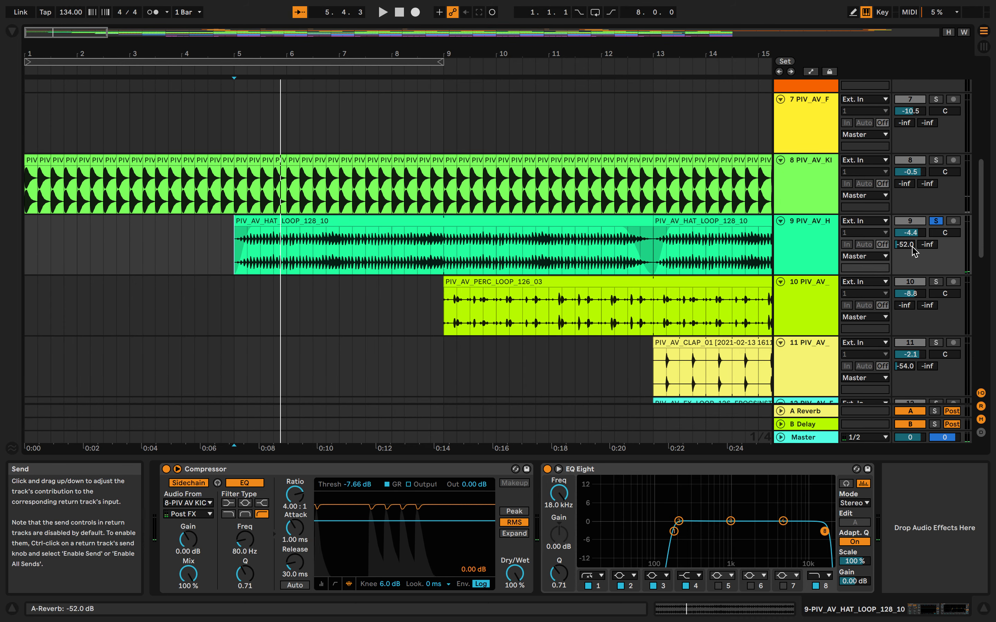
click(829, 412)
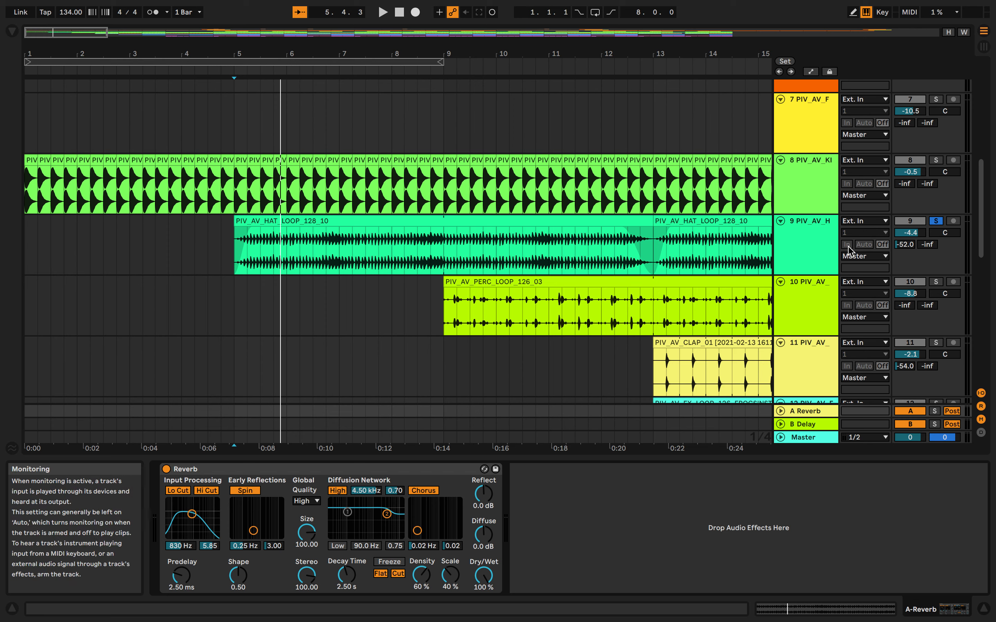
key(space)
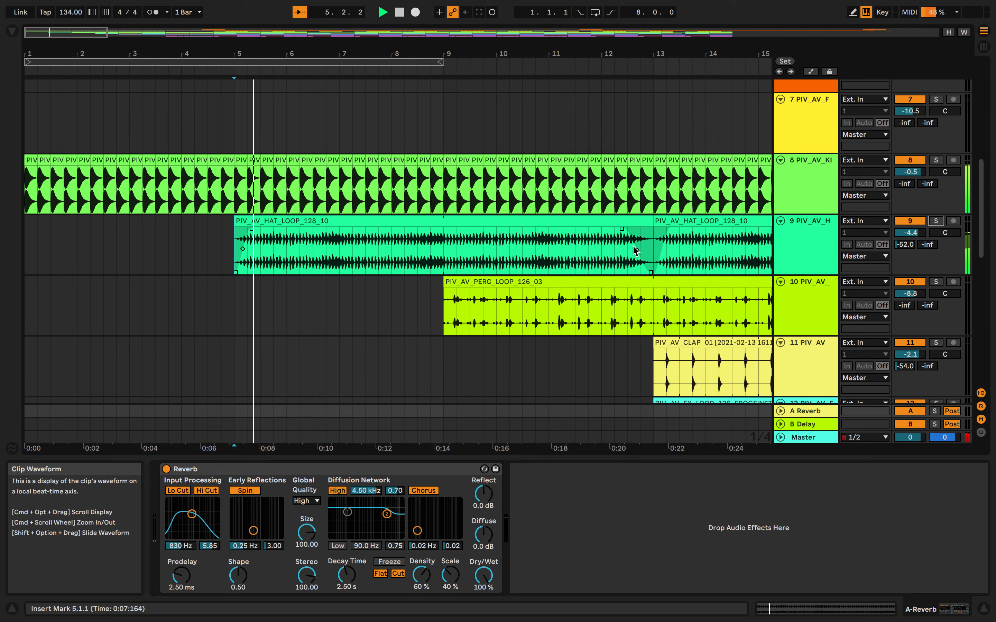
Lower the hat loop's sidechain Compressor threshold to -20.6 dB and pull down band 3 near 1 kHz in its EQ Eight
click(797, 251)
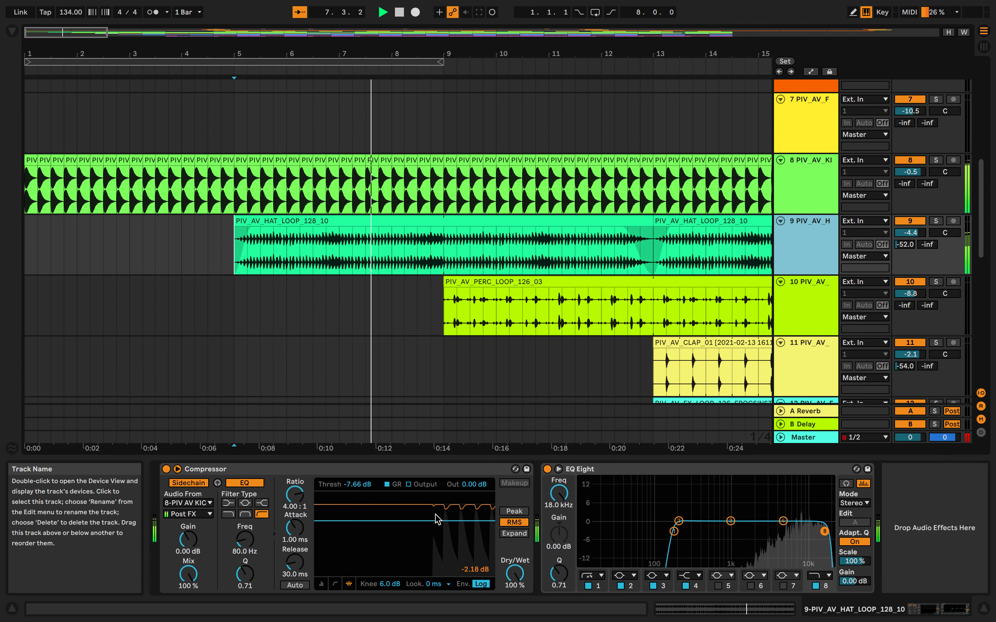
drag(403, 521, 403, 547)
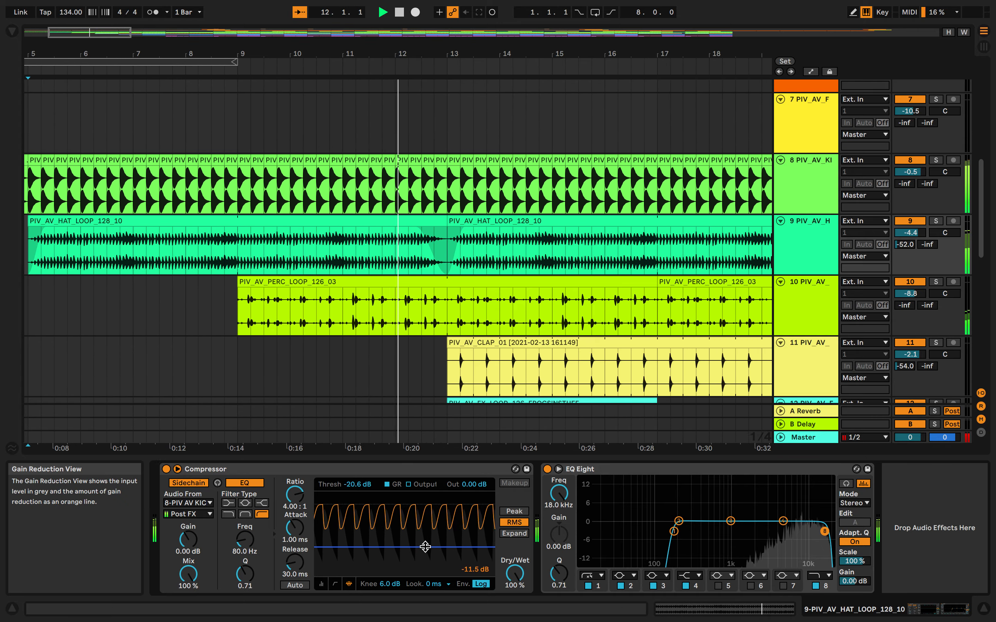
click(731, 522)
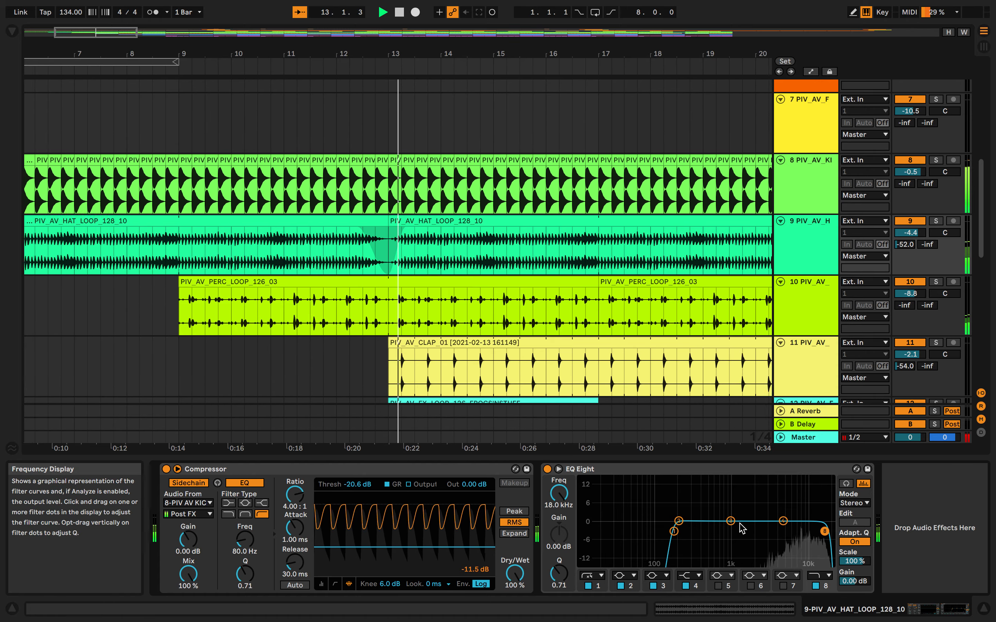
mouse_move(731, 521)
mouse_down()
mouse_move(728, 547)
mouse_move(785, 562)
mouse_move(731, 541)
mouse_up()
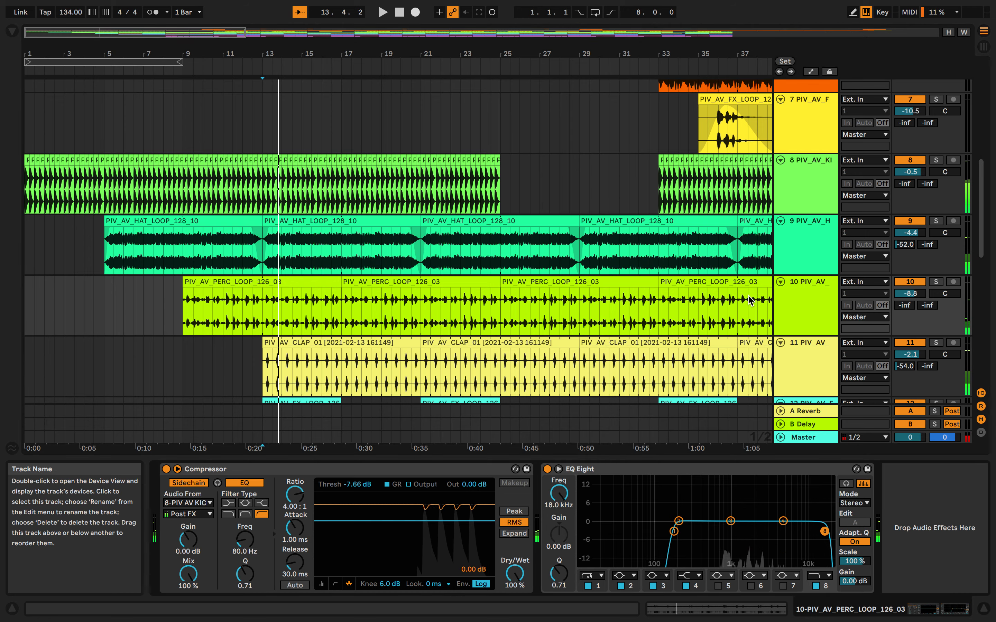
Solo the percussion loop track 10, play it from bar 9 and review its clips, Compressor and EQ Eight
scroll(352, 329, up, 5)
scroll(363, 325, left, 9)
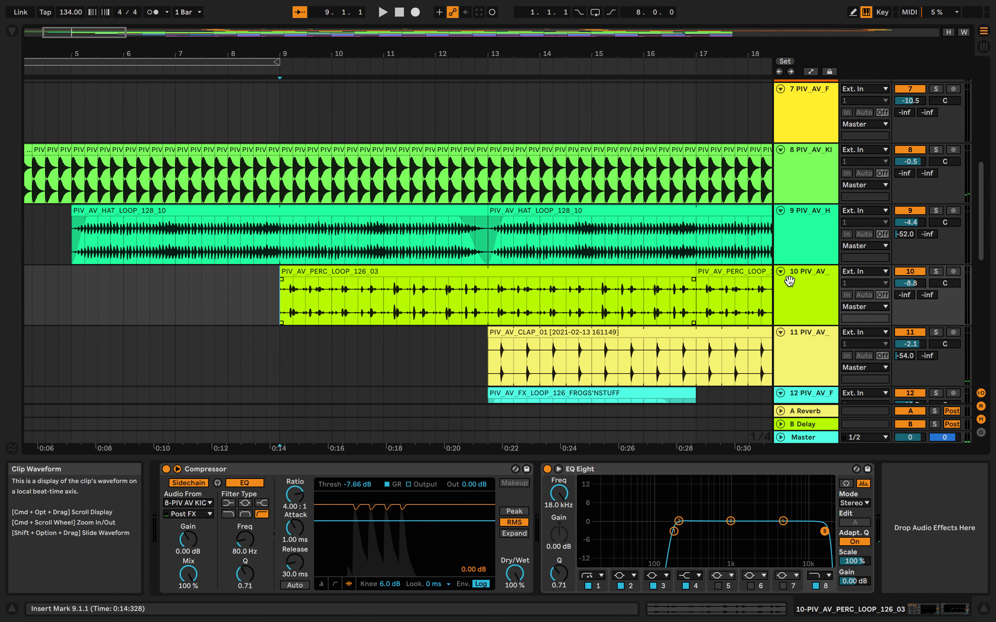
click(936, 272)
key(space)
scroll(576, 297, down, 6)
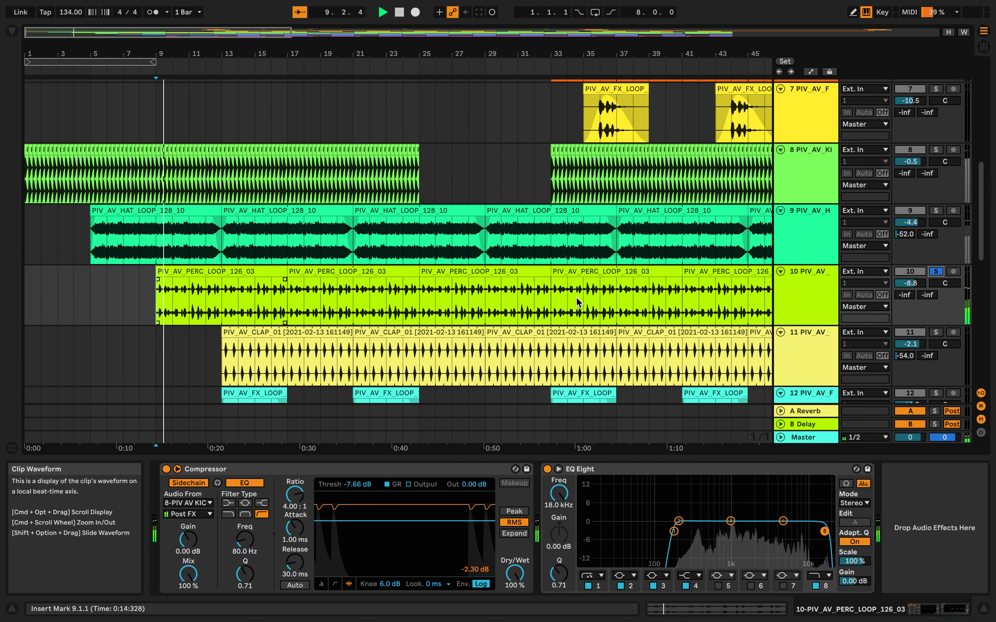
scroll(575, 297, down, 8)
click(795, 306)
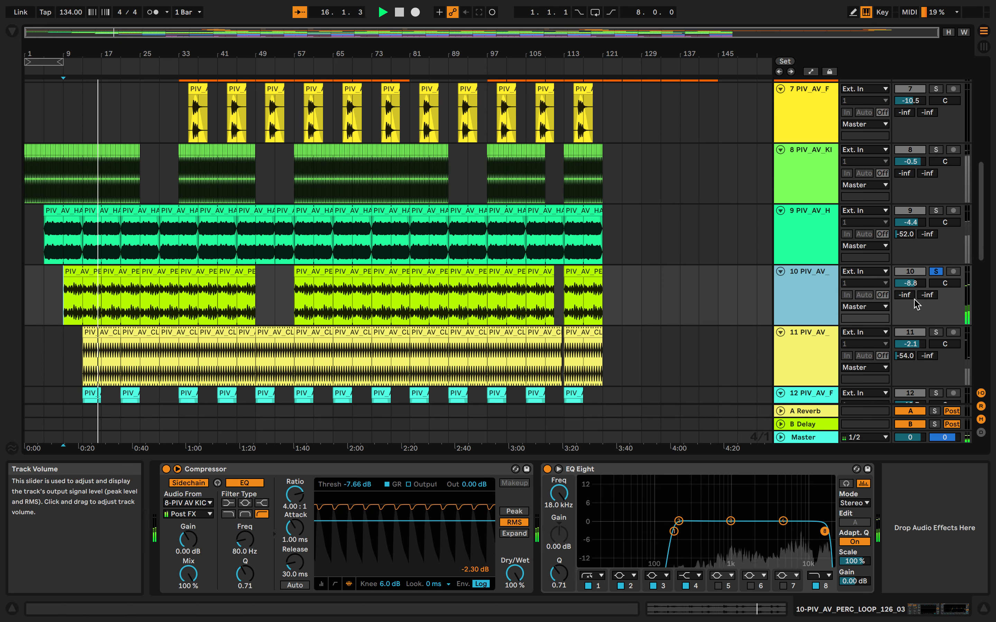
Unsolo the percussion loop, solo the clap track 11 and audition it from bar 13
click(935, 272)
key(space)
scroll(412, 288, down, 3)
click(206, 284)
click(936, 253)
key(space)
key(space)
Solo the FROGS'NSTUFF FX track 12, audition it from bar 13 and show its Compressor and EQ Eight
click(936, 313)
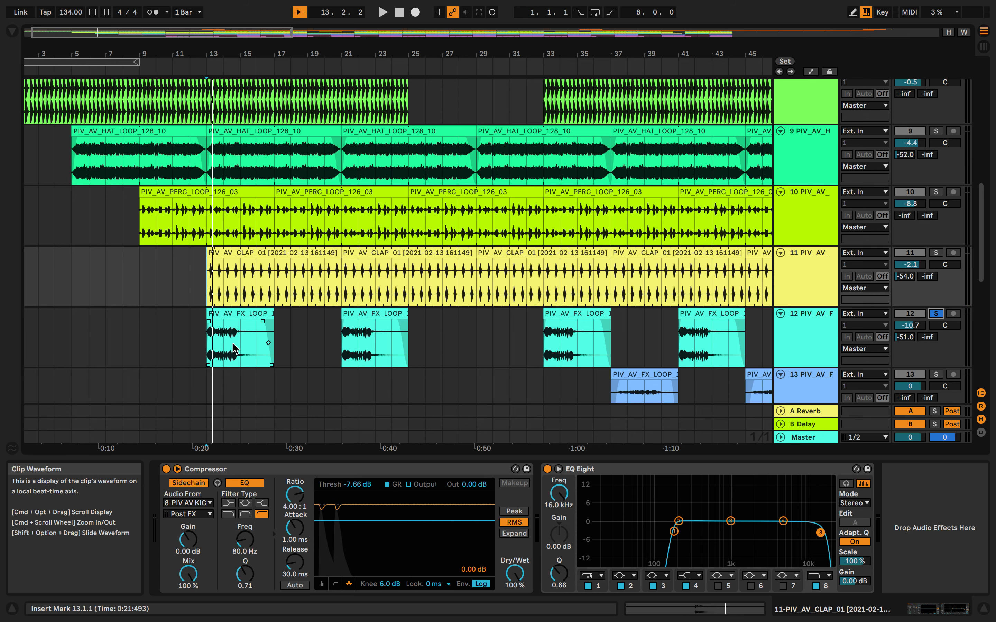
click(216, 343)
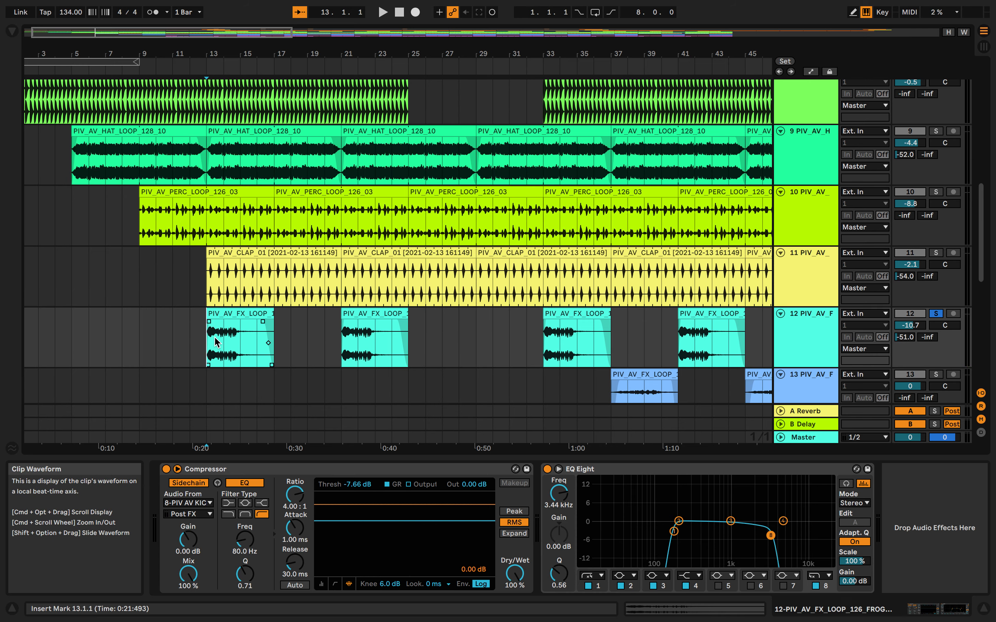
scroll(215, 338, up, 5)
scroll(215, 339, left, 1)
scroll(215, 339, up, 5)
key(space)
scroll(234, 339, left, 4)
scroll(234, 338, down, 5)
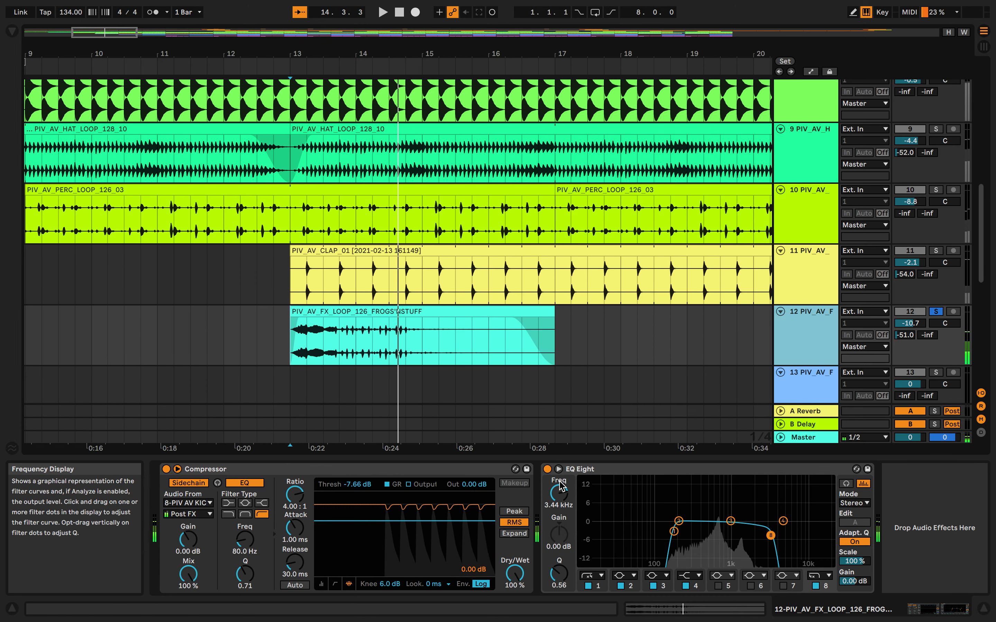
Compare the FROGS'NSTUFF FX loop with its EQ Eight off and on, and play it again
click(547, 469)
click(548, 469)
click(301, 339)
key(space)
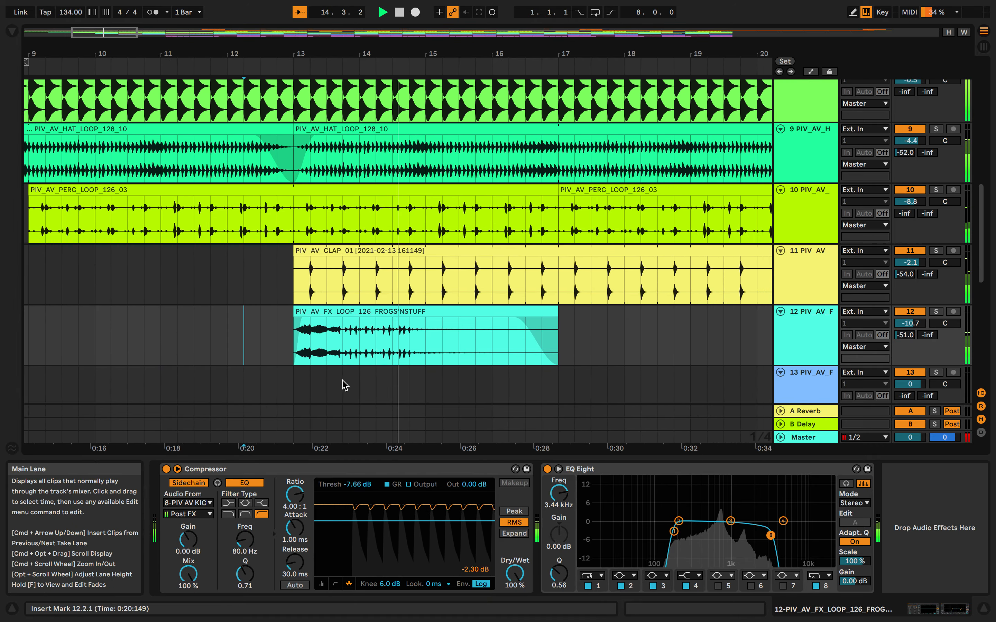
Review the FX, top loop and cymbal clips on tracks 12 to 15 while the full mix plays
key(minus)
key(minus)
scroll(453, 348, down, 5)
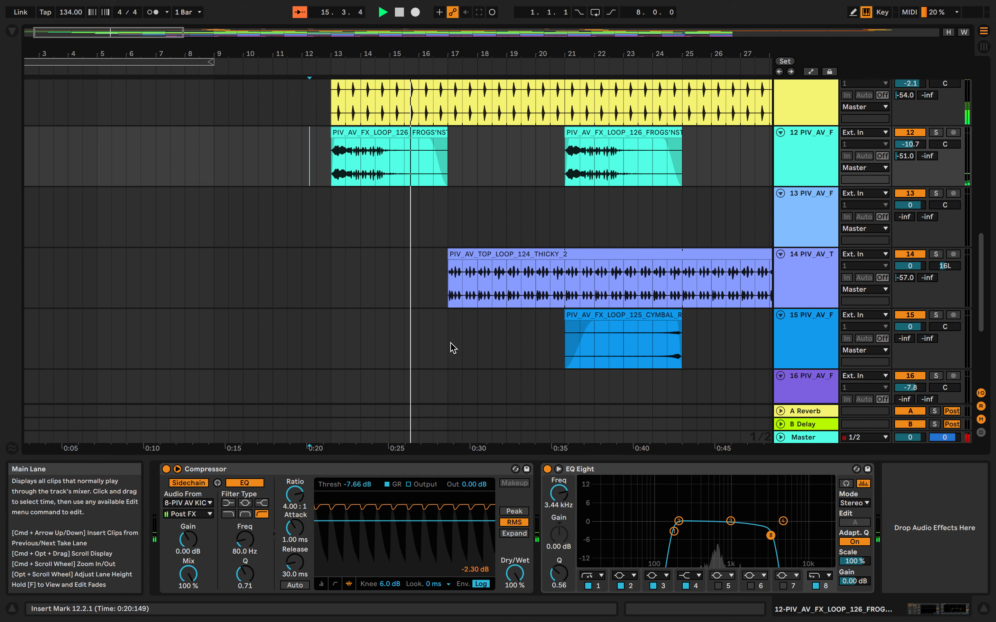
Stop playback, solo FX track 13 and audition the GHOST loop from bar 37
scroll(681, 332, up, 1)
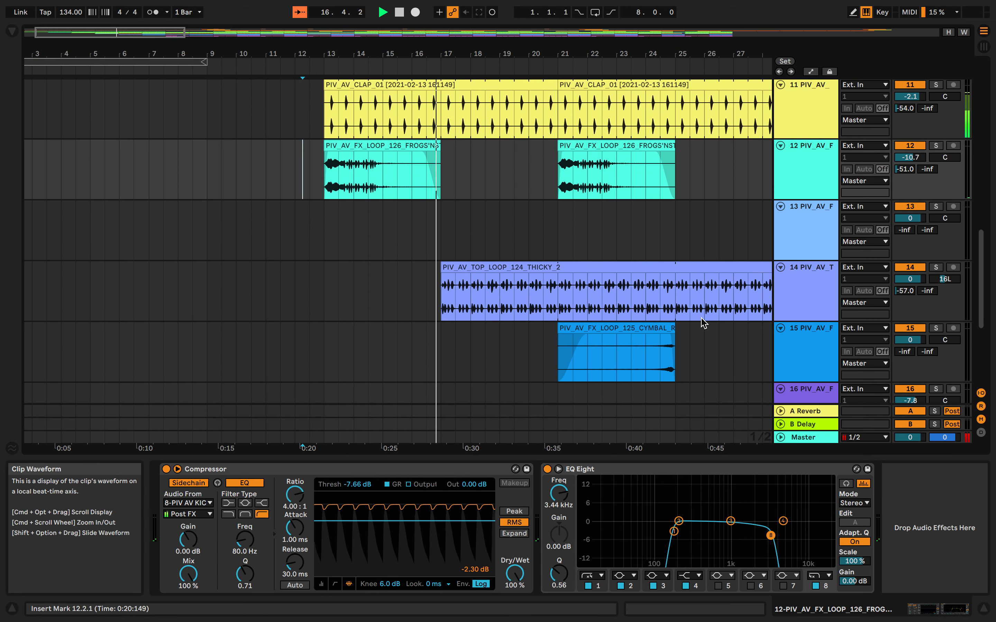
key(minus)
key(space)
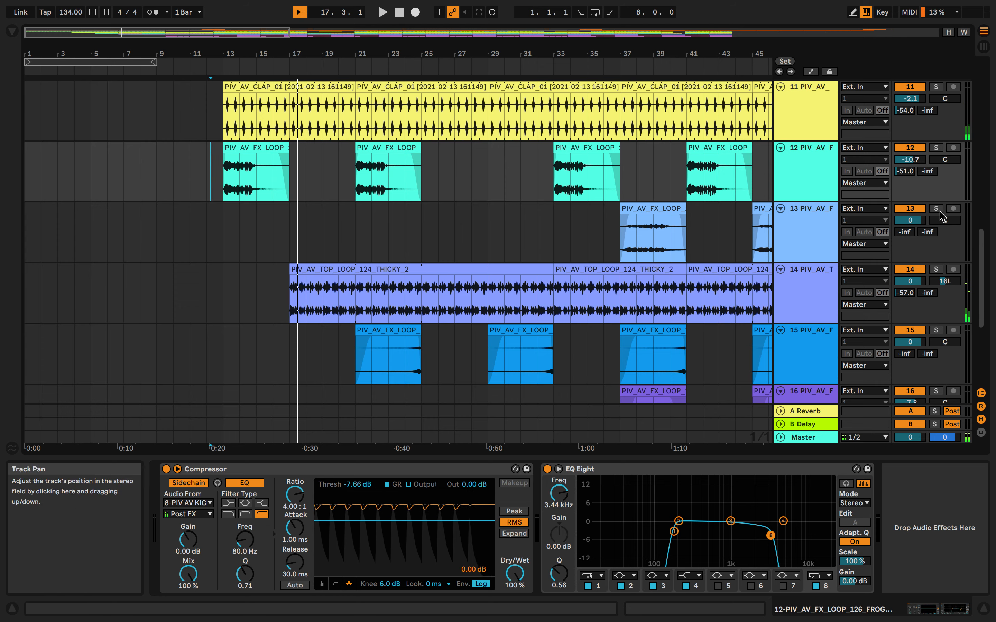
click(936, 209)
click(620, 232)
key(plus)
key(plus)
key(space)
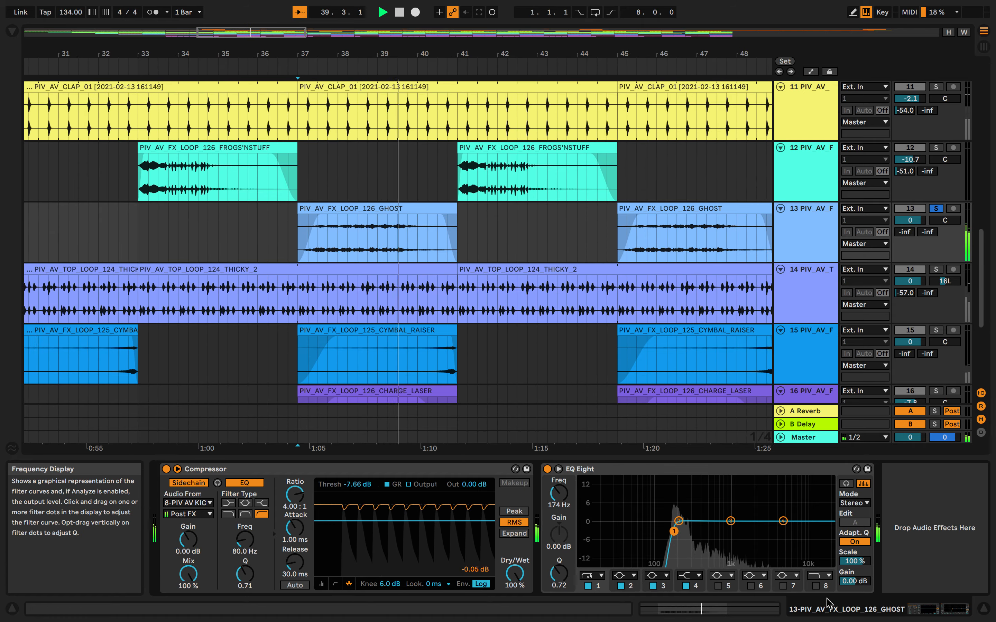
Try a low-pass sweep on the GHOST track by enabling EQ Eight's filter 8 and lowering its frequency, and undo it
click(816, 586)
drag(825, 531, 689, 536)
key(space)
key(space)
key(super+z)
key(super+z)
Unsolo track 13 and play the GHOST loop within the full mix
click(936, 208)
key(space)
key(space)
key(space)
Search the browser for "lfo" and load the LFO device onto track 13
click(12, 30)
click(82, 35)
text(lfo)
double_click(167, 62)
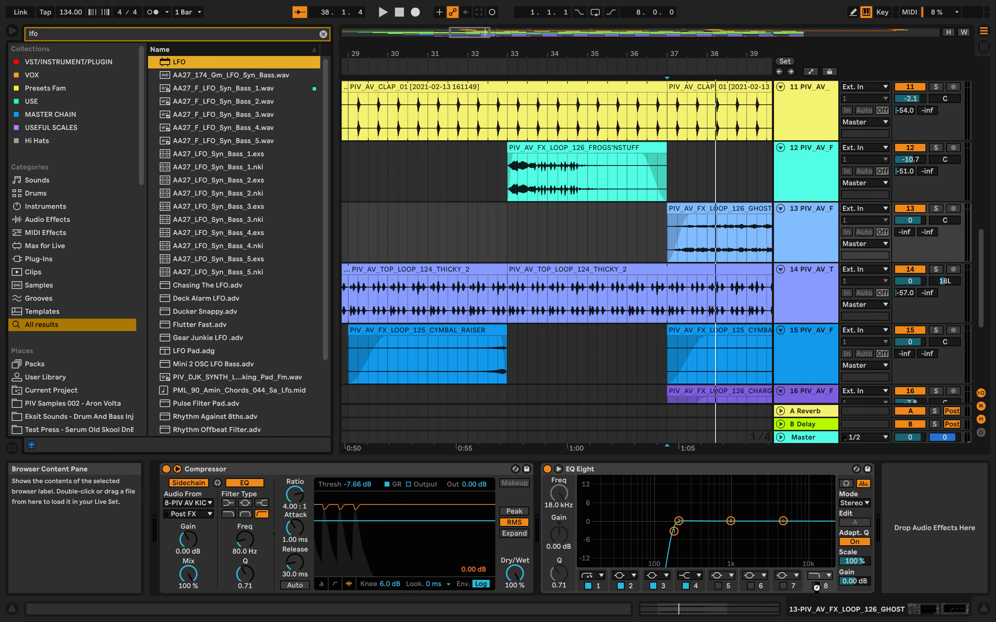
Turn on filter 8 in EQ Eight and map the LFO to its frequency
click(768, 586)
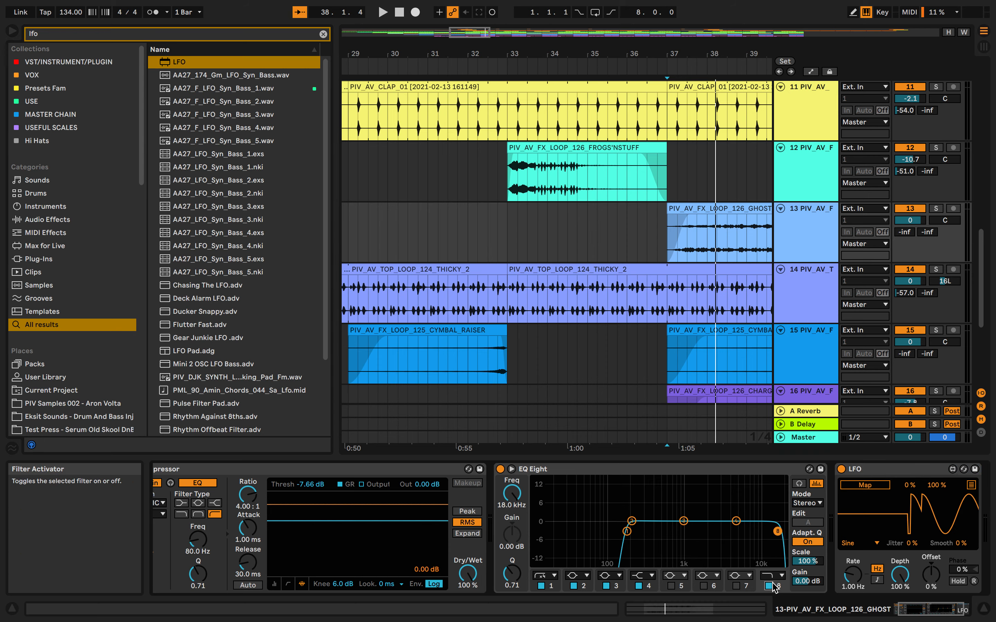
click(863, 488)
click(512, 494)
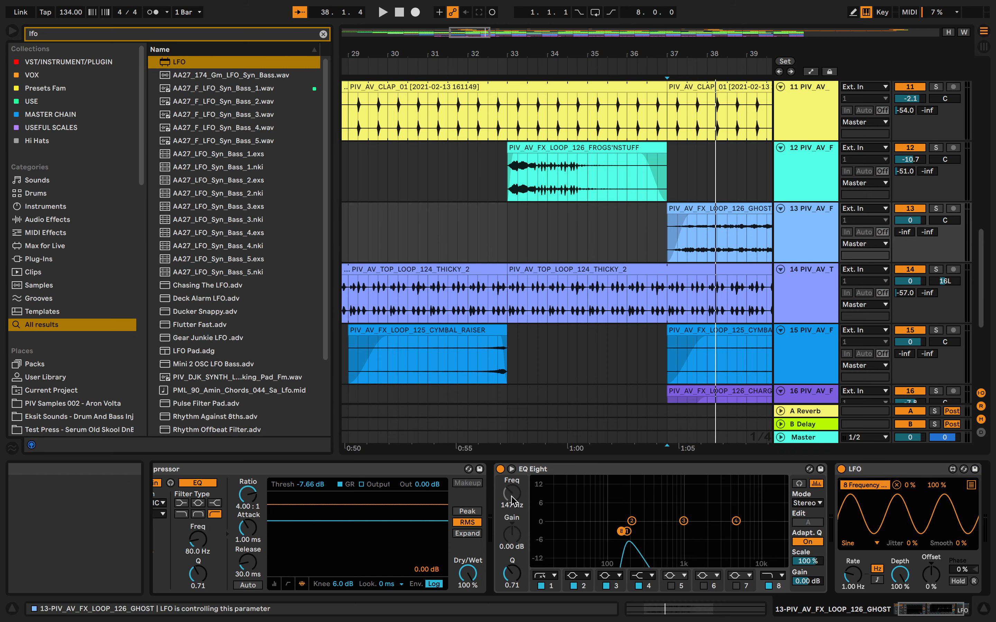
Audition the LFO-modulated GHOST loop in the mix and soloed, ending with track 13 unsoloed and playback stopped
key(space)
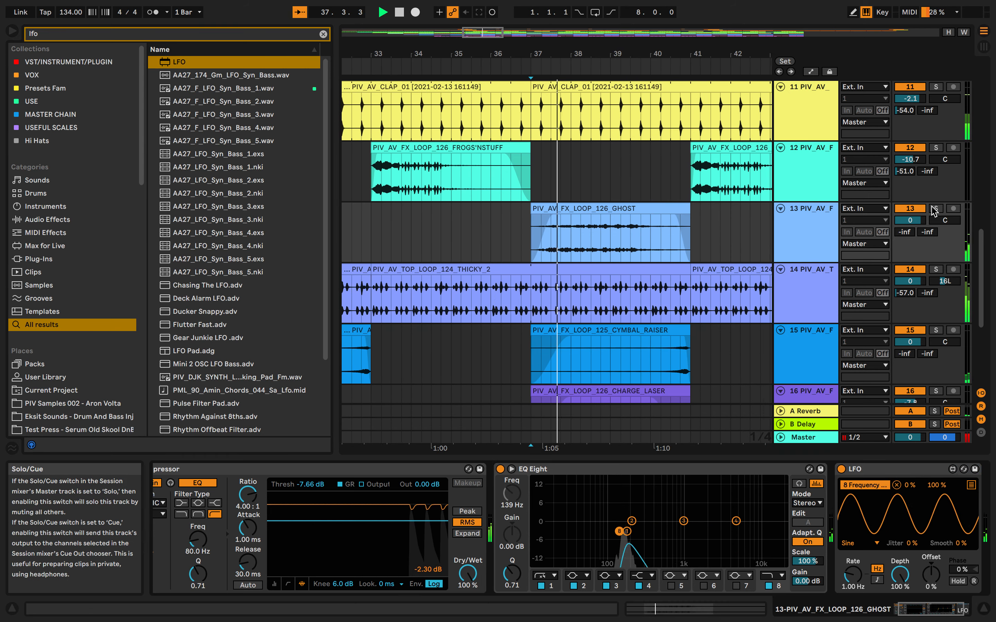
click(934, 209)
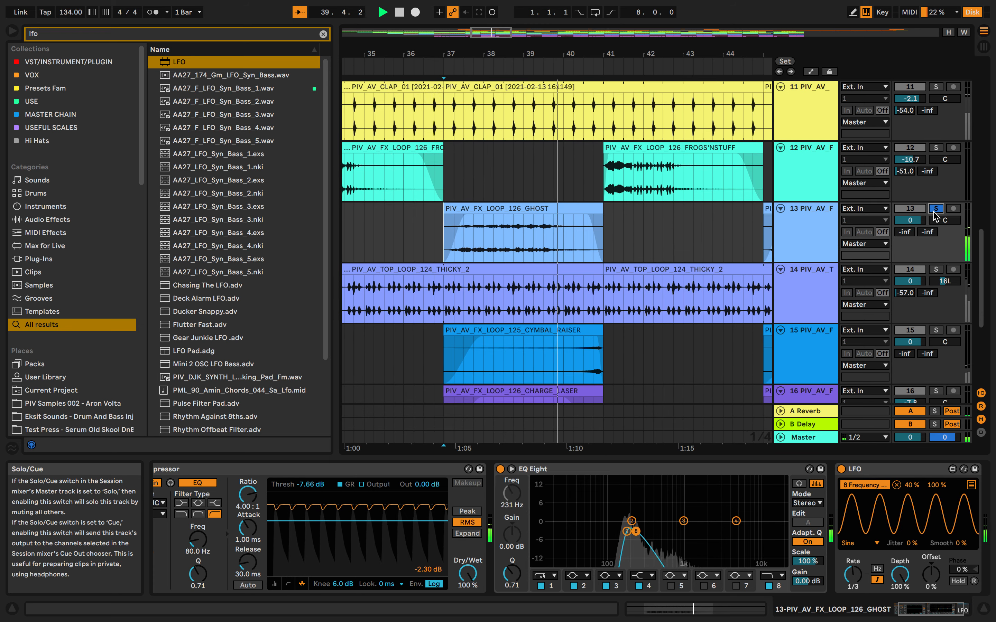
click(935, 209)
key(space)
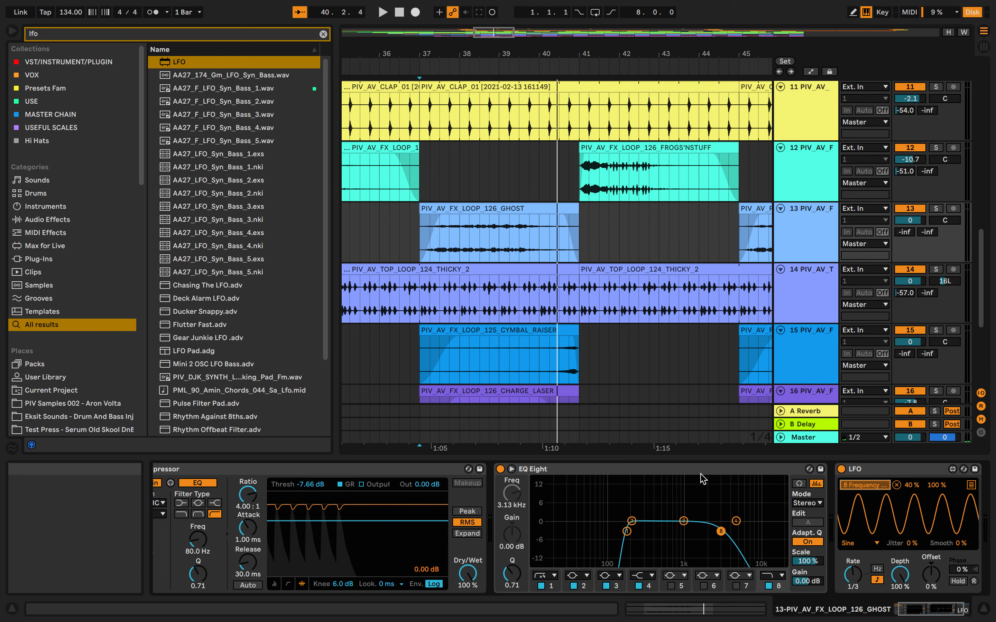
Delete the LFO device from track 13, play the track soloed and turn off EQ Eight's filter 8
click(866, 470)
key(Delete)
click(935, 209)
key(space)
scroll(621, 247, down, 3)
click(768, 586)
Solo top loop track 14 and audition the THICKY_2 loop from bar 17
scroll(638, 249, left, 10)
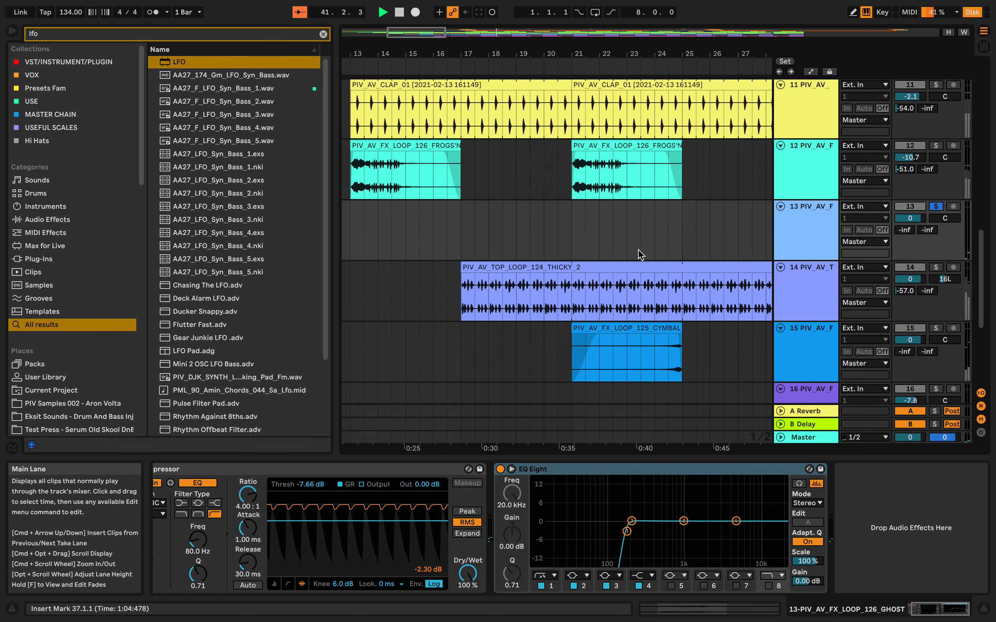
click(935, 265)
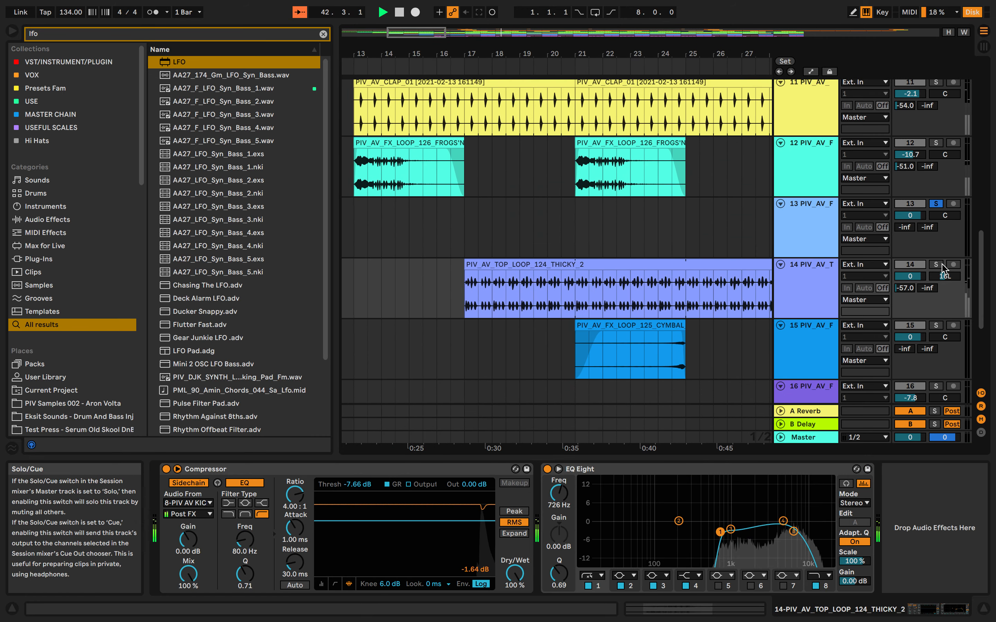
scroll(465, 295, up, 5)
click(466, 296)
key(space)
key(space)
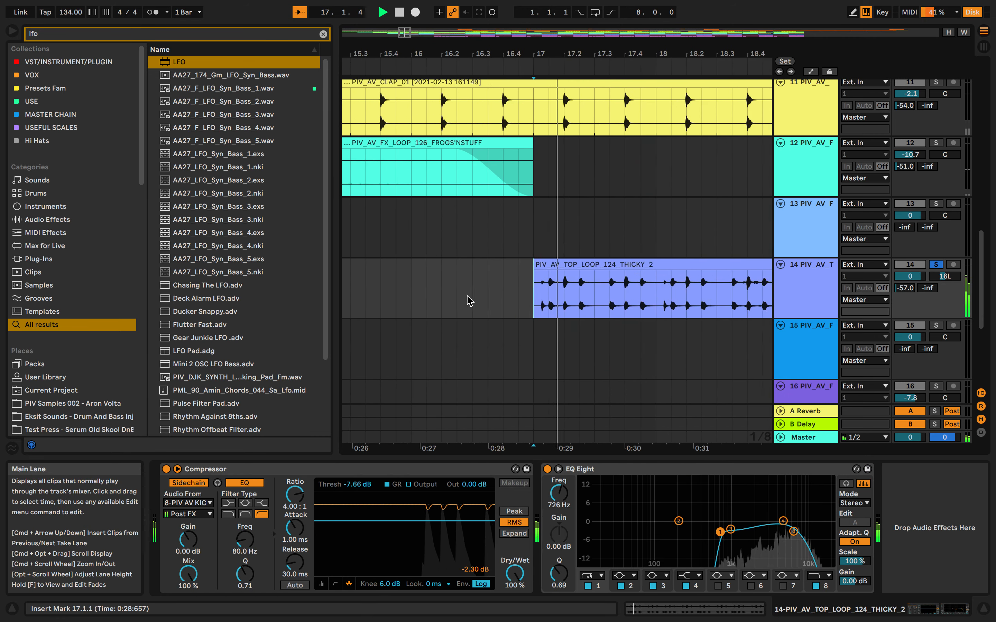